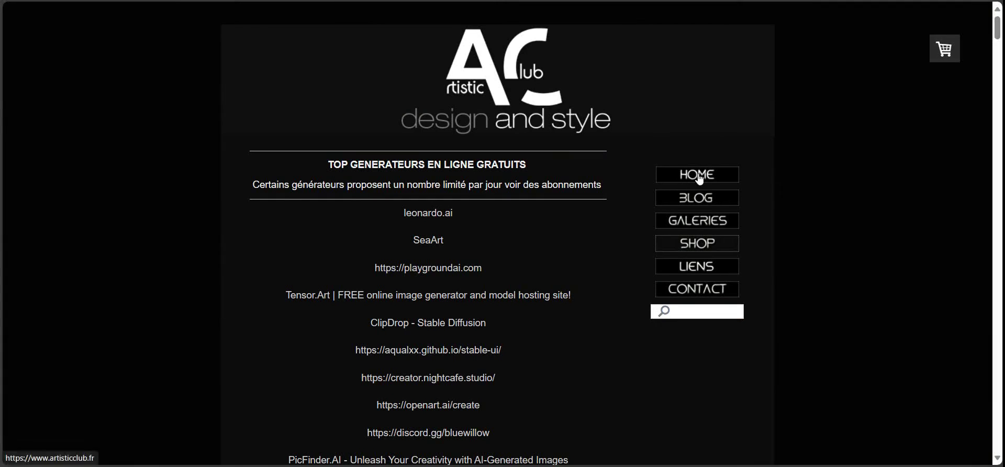
Open the Artistic club YouTube channel from the website's home page and look over its recent videos
{"action": "left_click", "coordinate": [690, 174]}
{"action": "left_click", "coordinate": [505, 351]}
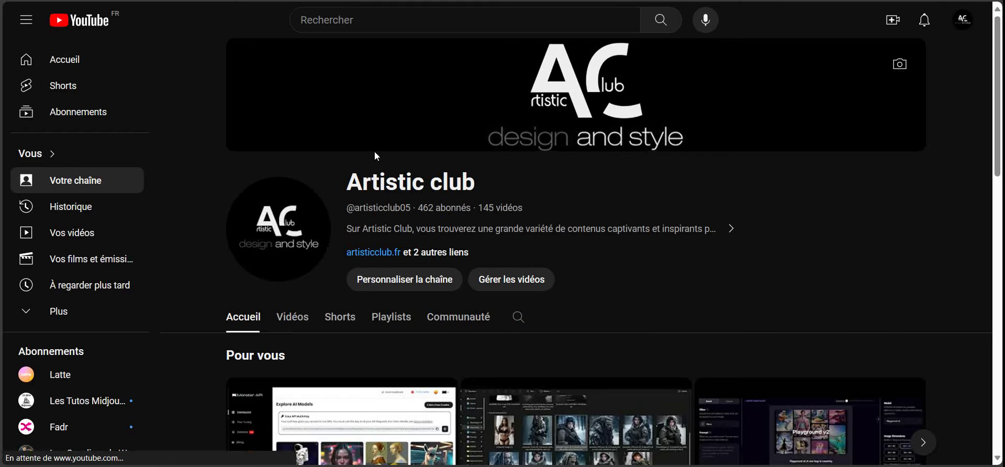
{"action": "scroll", "coordinate": [374, 151], "scroll_direction": "down", "scroll_amount": 4}
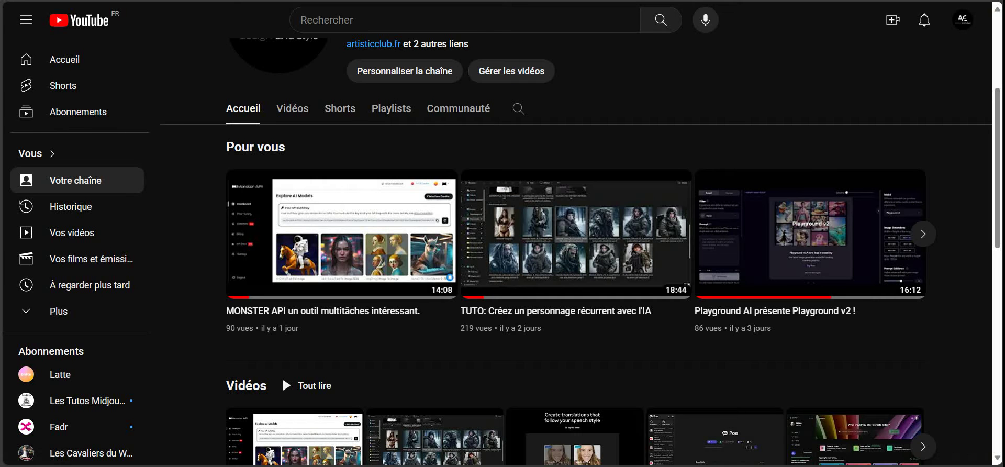
View the Leonardo.Ai dataset images, switch to Discord and look back through the InsightFaceSwap results in the général channel
{"action": "left_click", "coordinate": [337, 1]}
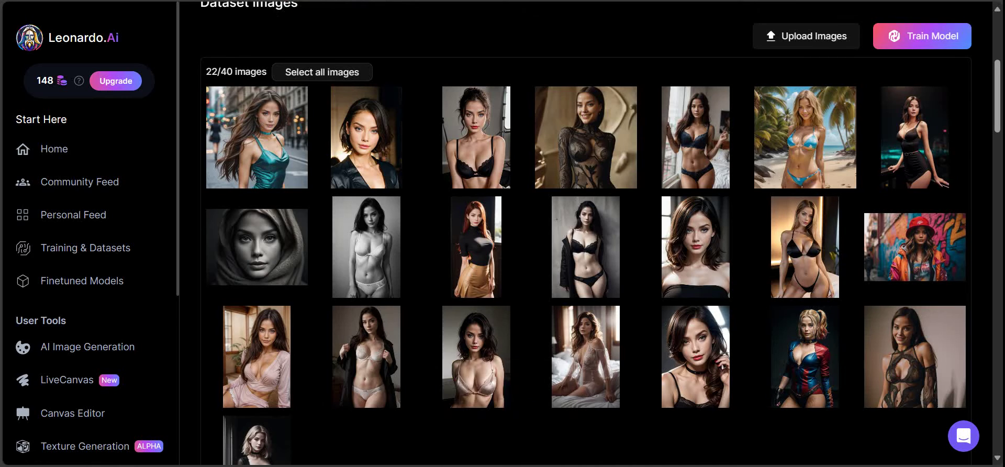
{"action": "key", "text": "alt+Tab"}
{"action": "scroll", "coordinate": [678, 260], "scroll_direction": "up", "scroll_amount": 15}
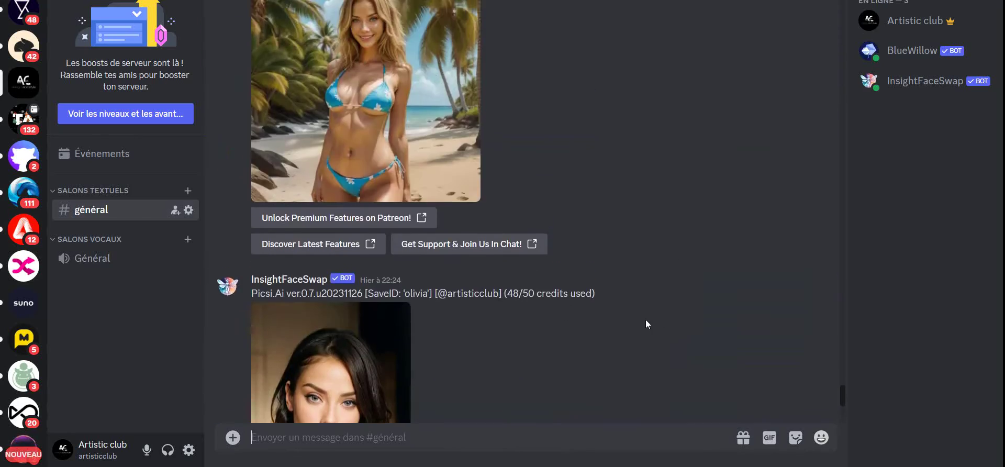
{"action": "scroll", "coordinate": [638, 315], "scroll_direction": "up", "scroll_amount": 10}
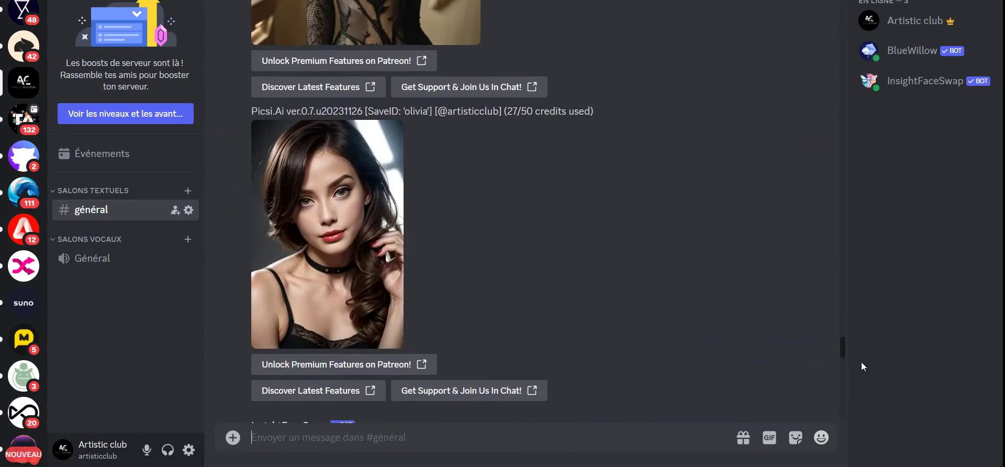
{"action": "left_click_drag", "start_coordinate": [845, 352], "coordinate": [815, 236]}
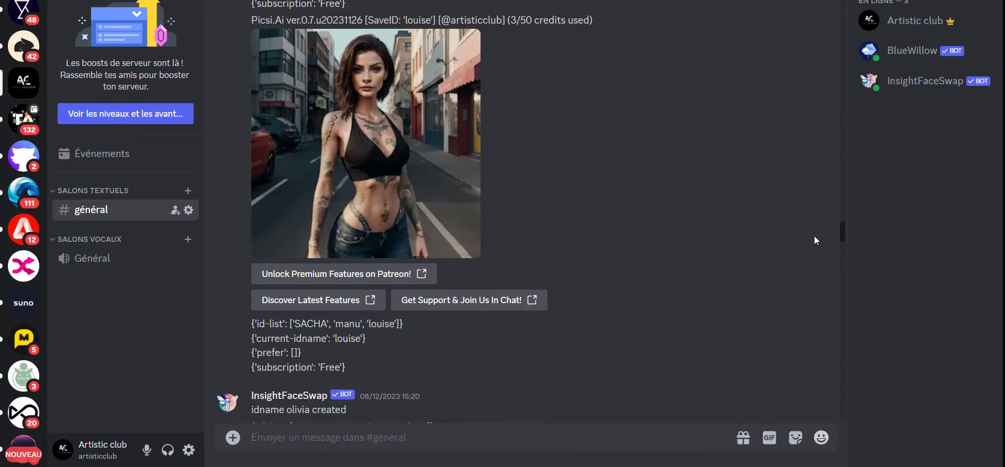
{"action": "scroll", "coordinate": [753, 225], "scroll_direction": "down", "scroll_amount": 15}
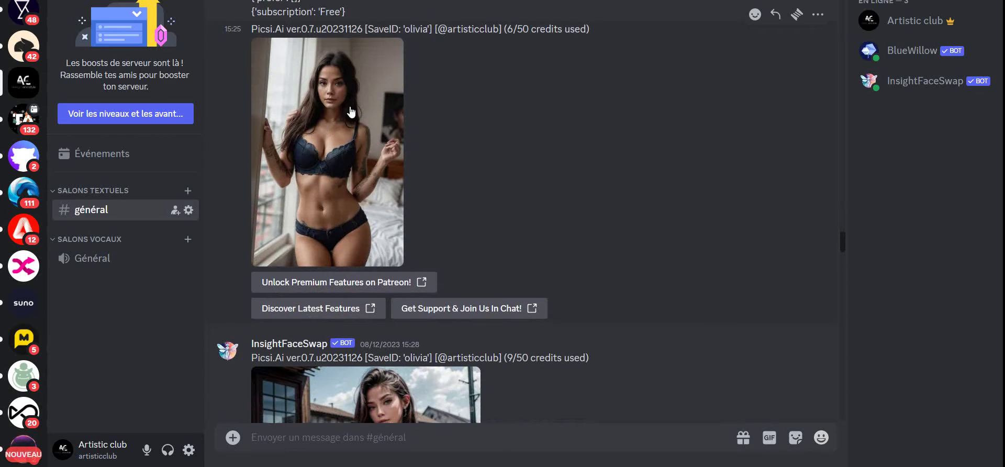
Switch to File Explorer and browse the generated portraits in the afaire folder
{"action": "key", "text": "alt+Tab"}
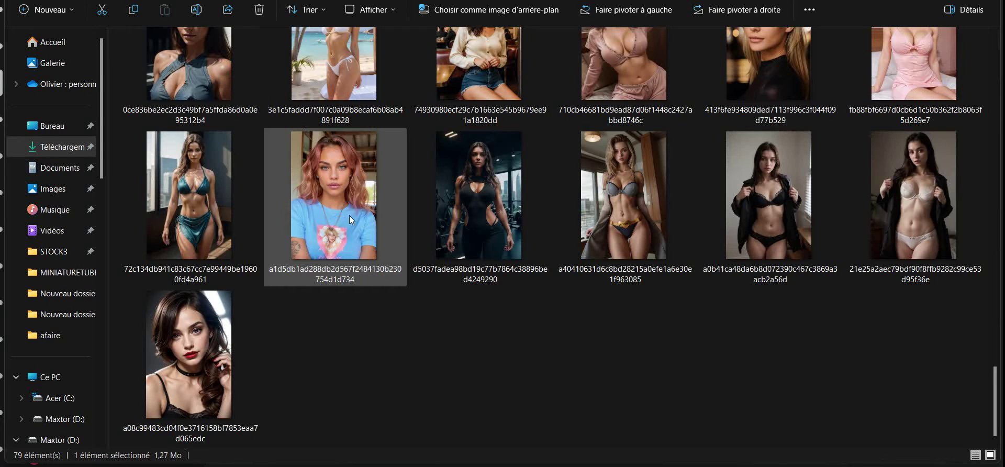
{"action": "scroll", "coordinate": [762, 345], "scroll_direction": "up", "scroll_amount": 1}
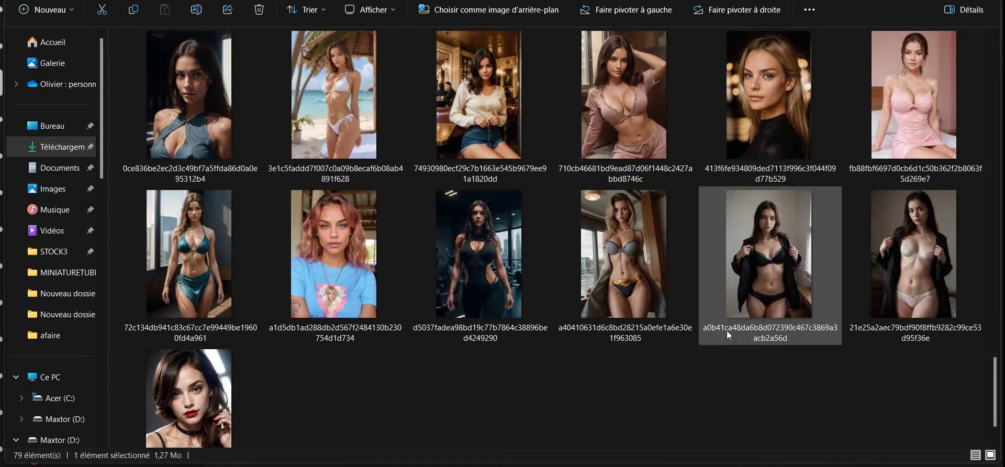
{"action": "scroll", "coordinate": [532, 249], "scroll_direction": "up", "scroll_amount": 15}
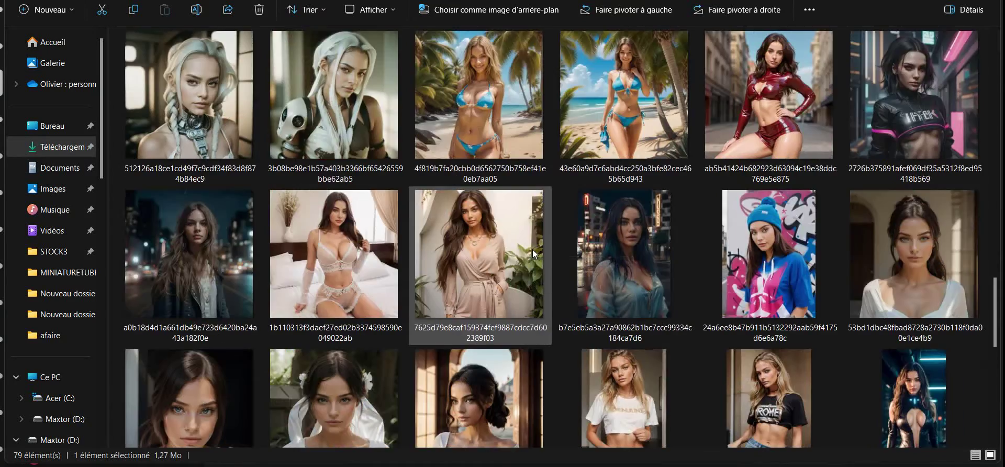
{"action": "scroll", "coordinate": [524, 246], "scroll_direction": "up", "scroll_amount": 5}
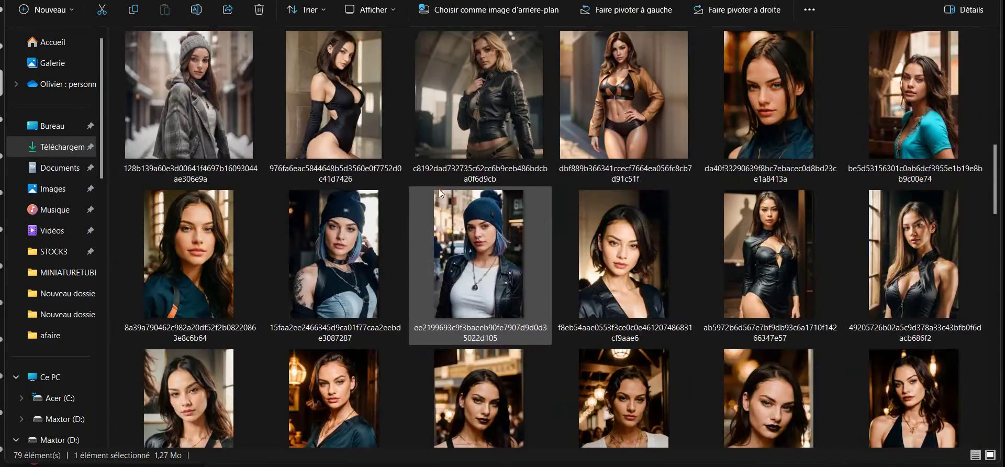
Go back to the Downloads folder, look over its images and open Nouveau dossier (2) to view the face-swapped pictures
{"action": "key", "text": "alt+Left"}
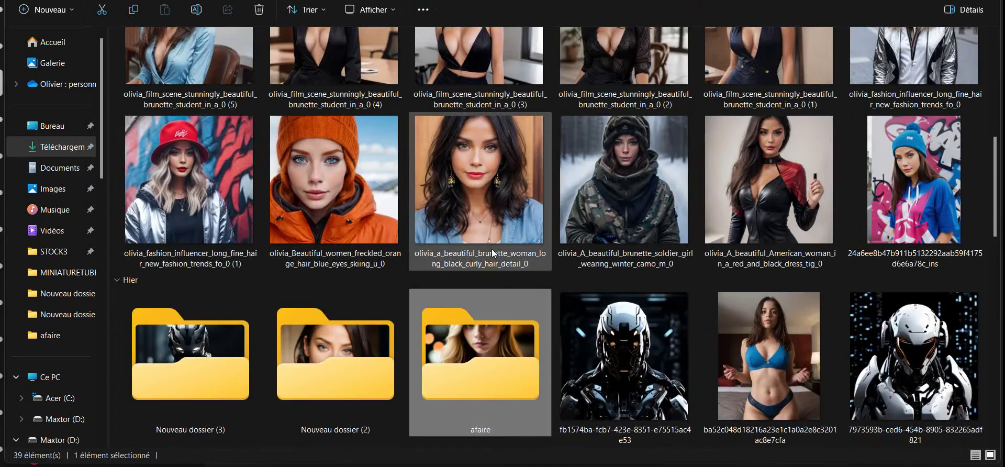
{"action": "scroll", "coordinate": [491, 252], "scroll_direction": "down", "scroll_amount": 5}
{"action": "scroll", "coordinate": [490, 251], "scroll_direction": "up", "scroll_amount": 10}
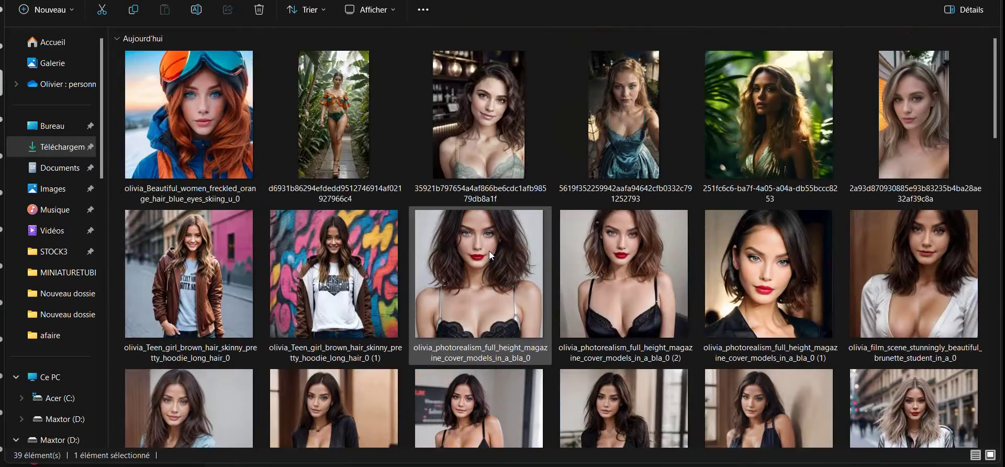
{"action": "scroll", "coordinate": [489, 251], "scroll_direction": "down", "scroll_amount": 8}
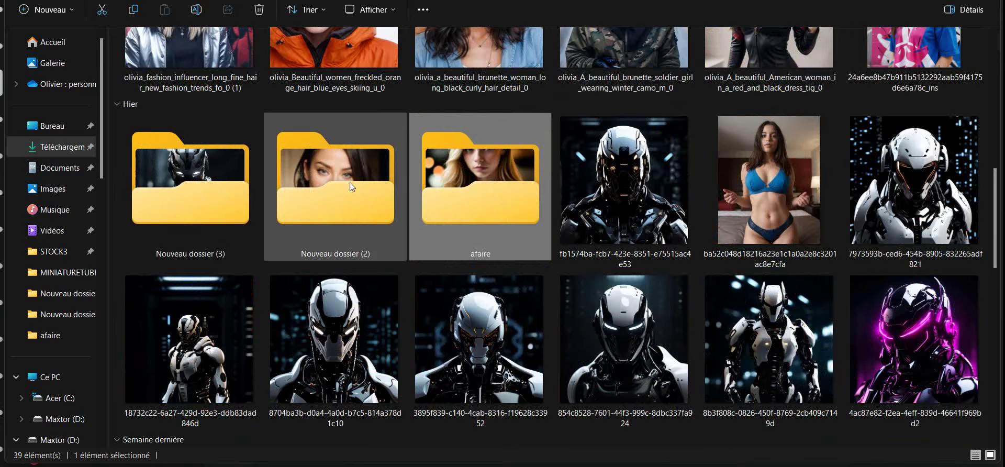
{"action": "double_click", "coordinate": [351, 184]}
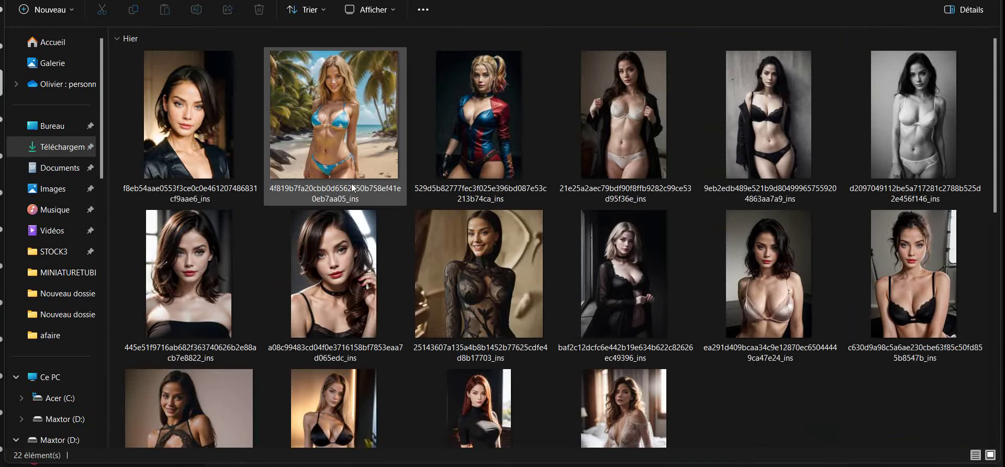
{"action": "scroll", "coordinate": [393, 208], "scroll_direction": "down", "scroll_amount": 2}
{"action": "scroll", "coordinate": [393, 208], "scroll_direction": "up", "scroll_amount": 2}
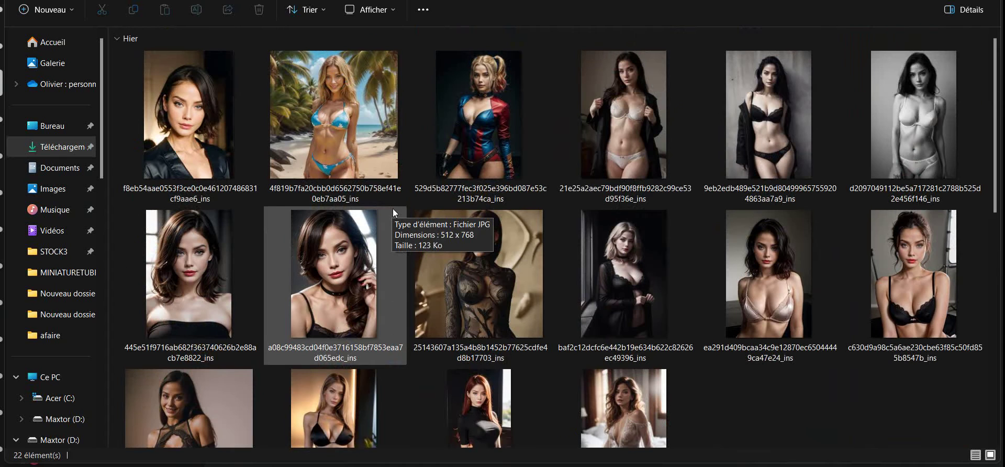
Reopen Nouveau dossier (2) from the Downloads folder and review its images through to the oldest group
{"action": "left_click", "coordinate": [22, 0]}
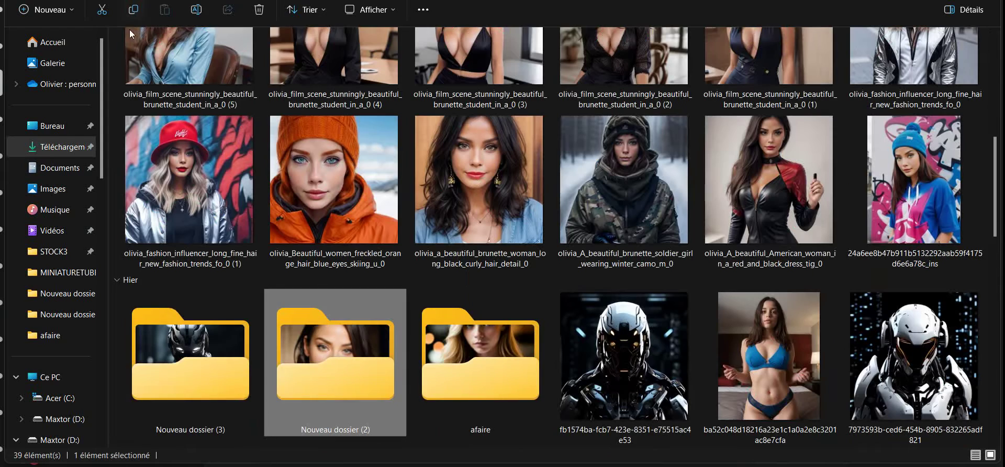
{"action": "left_click", "coordinate": [55, 167]}
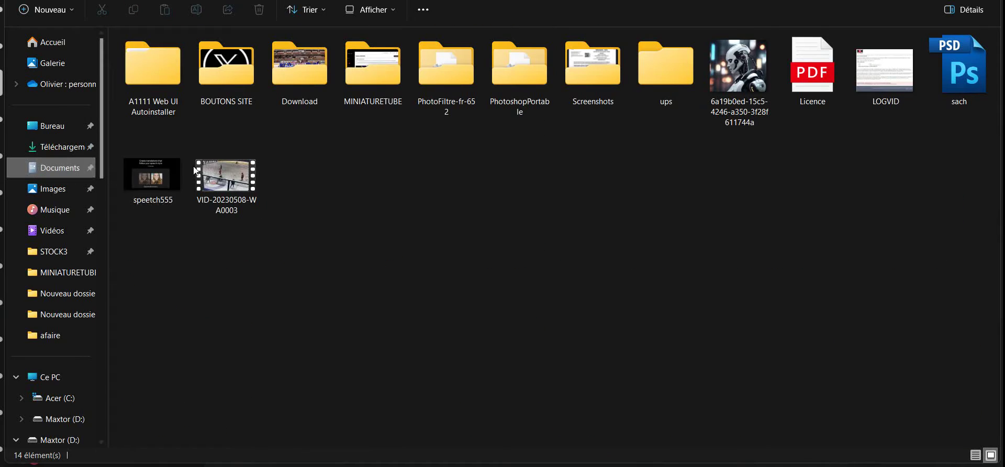
{"action": "left_click", "coordinate": [60, 147]}
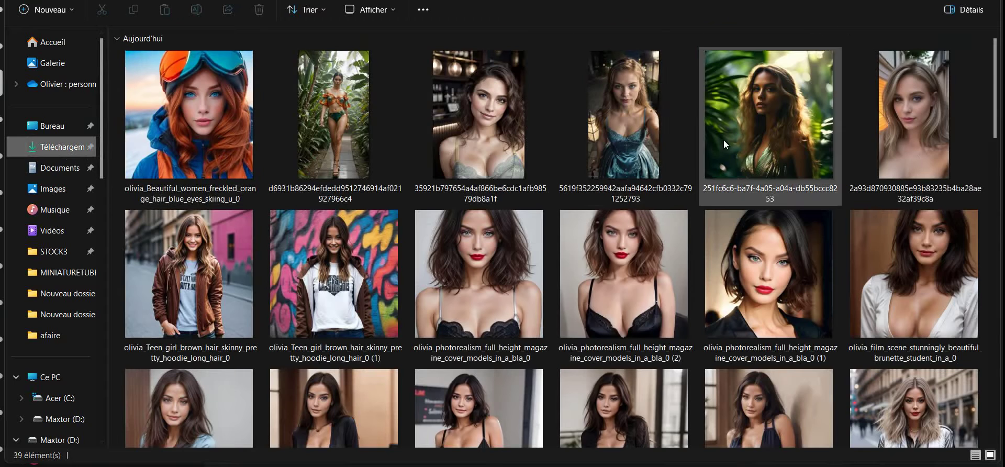
{"action": "scroll", "coordinate": [639, 197], "scroll_direction": "down", "scroll_amount": 10}
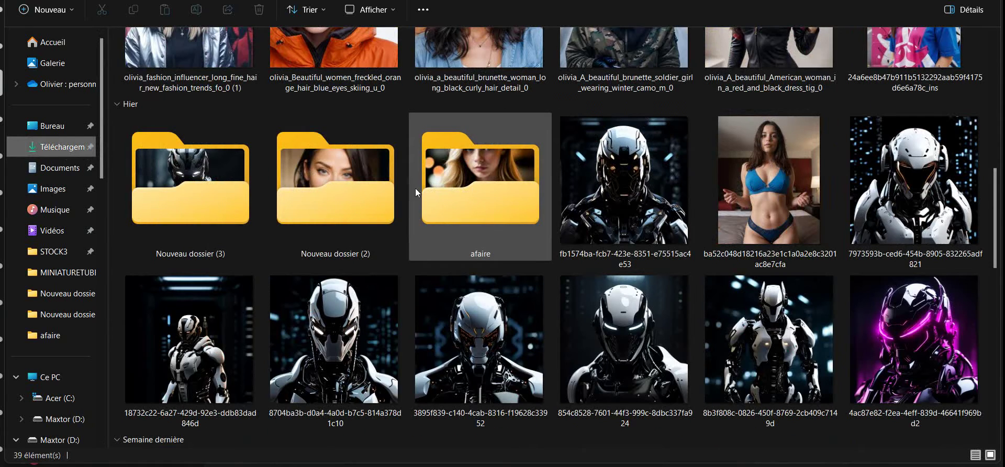
{"action": "double_click", "coordinate": [367, 187]}
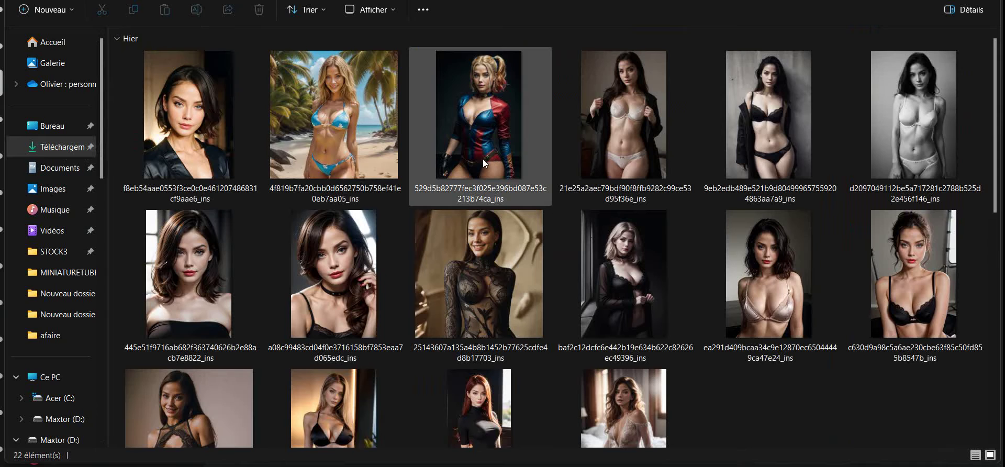
{"action": "scroll", "coordinate": [492, 175], "scroll_direction": "down", "scroll_amount": 3}
{"action": "scroll", "coordinate": [492, 175], "scroll_direction": "down", "scroll_amount": 5}
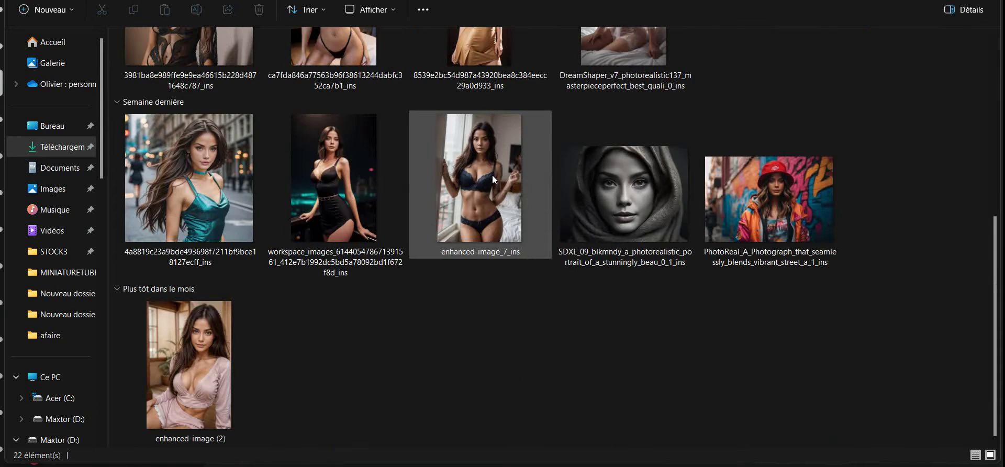
Open the image enhanced-image (2), examine the face up close, and close the viewer to return to Discord
{"action": "double_click", "coordinate": [212, 352]}
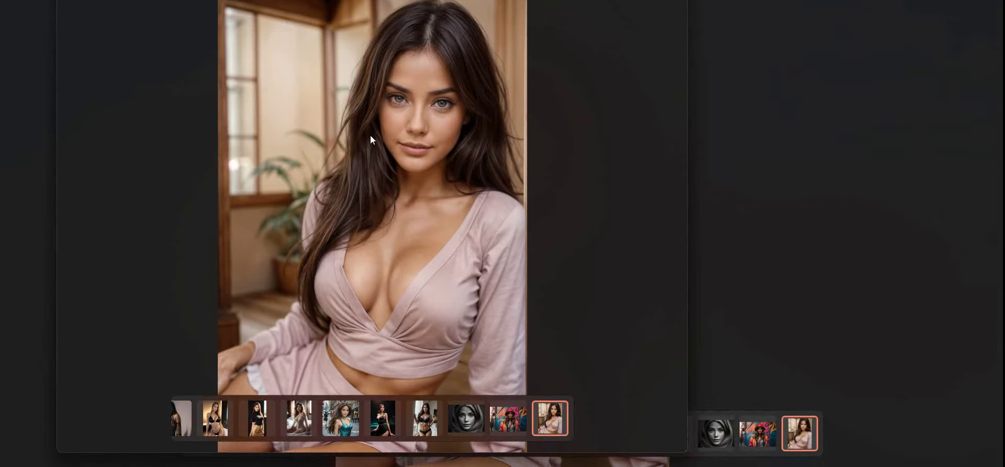
{"action": "scroll", "coordinate": [429, 126], "scroll_direction": "up", "scroll_amount": 2}
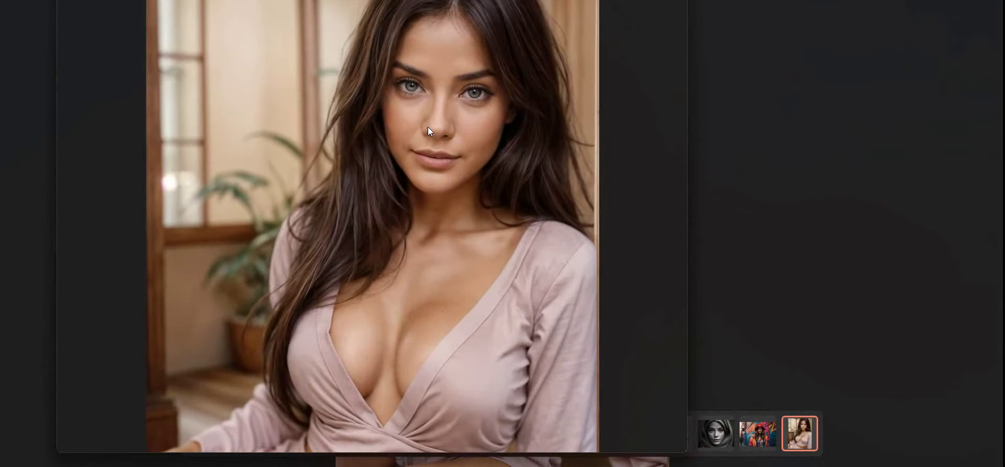
{"action": "scroll", "coordinate": [428, 128], "scroll_direction": "down", "scroll_amount": 2}
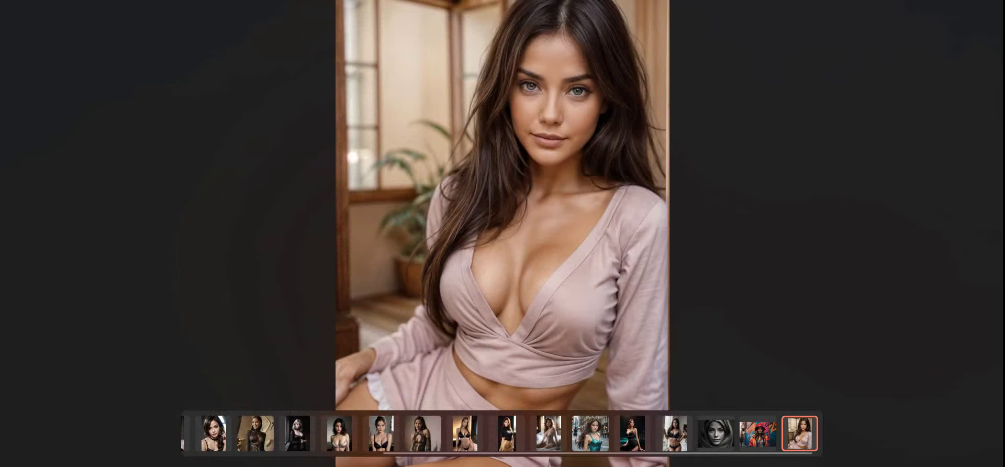
{"action": "key", "text": "Escape"}
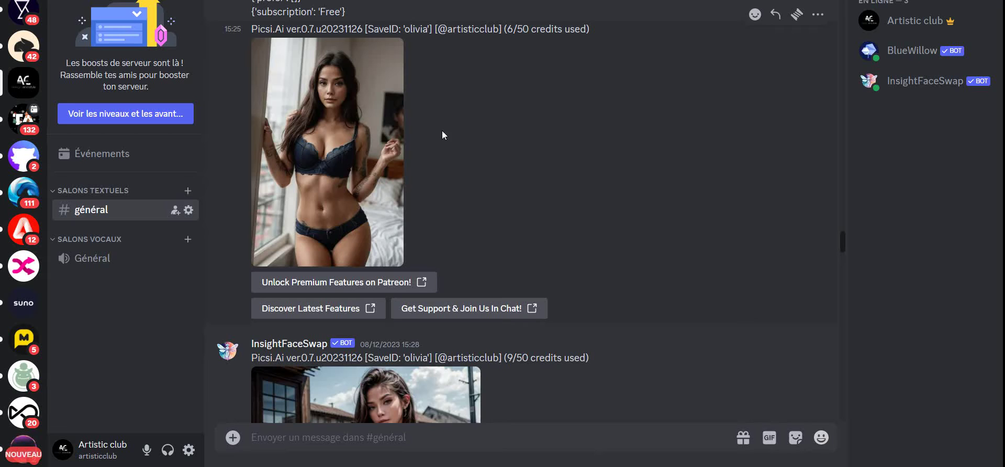
Review the series of InsightFaceSwap images made with the saved ID 'olivia' in the général channel, from oldest toward newest
{"action": "scroll", "coordinate": [354, 122], "scroll_direction": "down", "scroll_amount": 12}
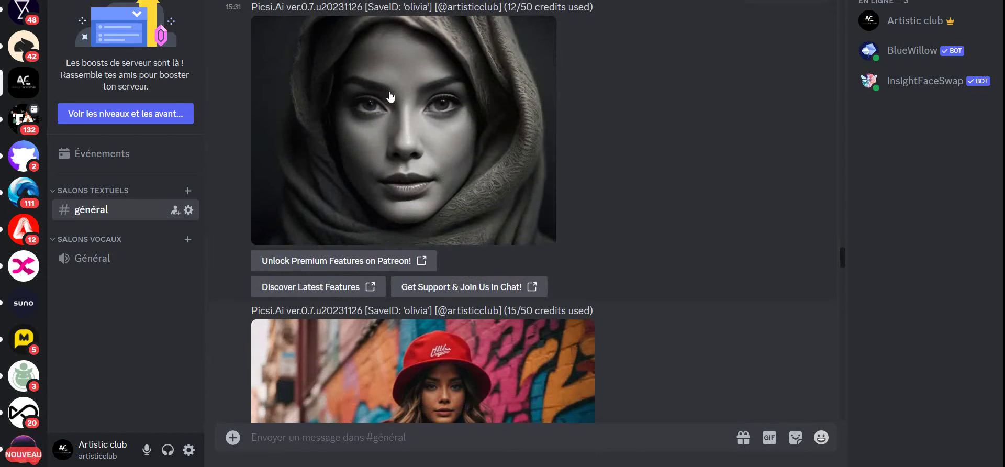
{"action": "scroll", "coordinate": [404, 139], "scroll_direction": "down", "scroll_amount": 10}
{"action": "scroll", "coordinate": [455, 130], "scroll_direction": "down", "scroll_amount": 10}
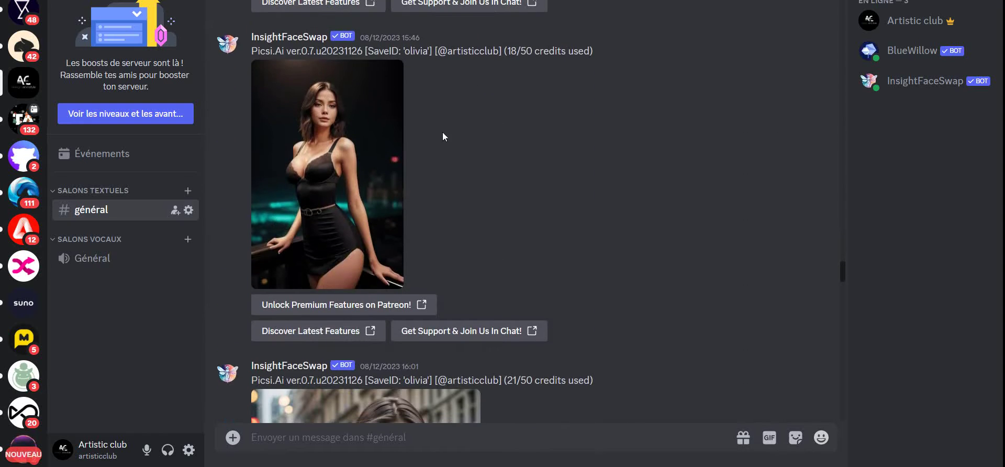
{"action": "scroll", "coordinate": [417, 118], "scroll_direction": "down", "scroll_amount": 10}
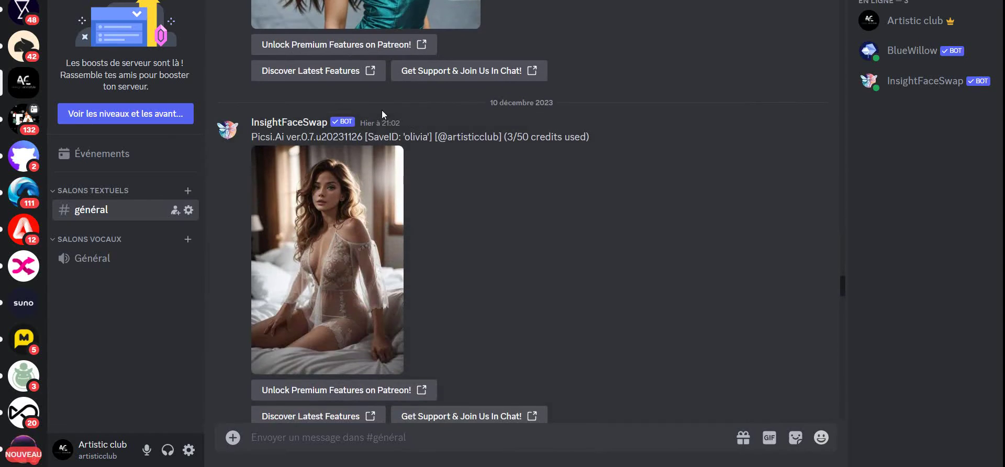
{"action": "scroll", "coordinate": [329, 111], "scroll_direction": "down", "scroll_amount": 4}
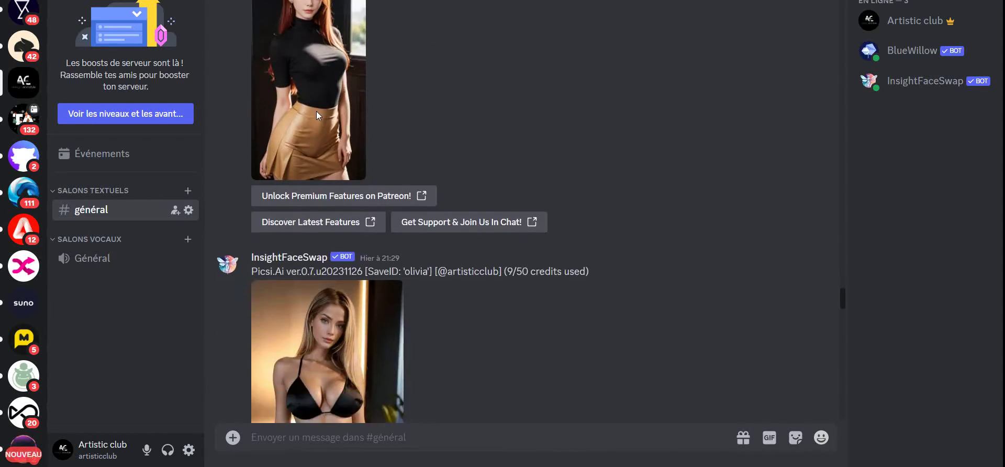
{"action": "scroll", "coordinate": [368, 98], "scroll_direction": "down", "scroll_amount": 5}
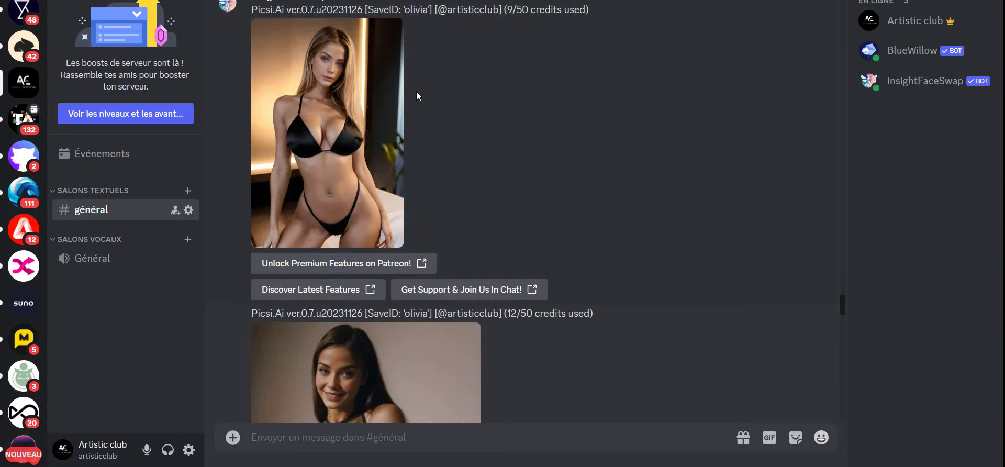
{"action": "scroll", "coordinate": [435, 110], "scroll_direction": "down", "scroll_amount": 3}
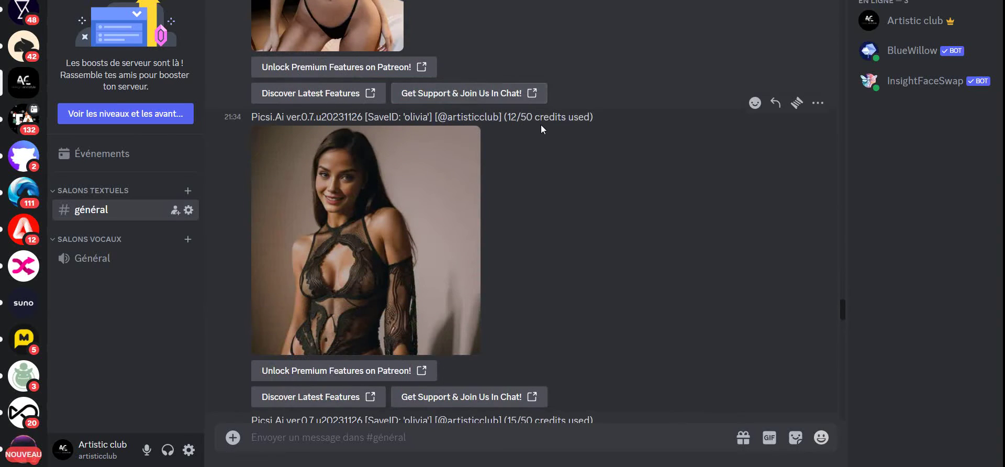
{"action": "scroll", "coordinate": [564, 171], "scroll_direction": "down", "scroll_amount": 10}
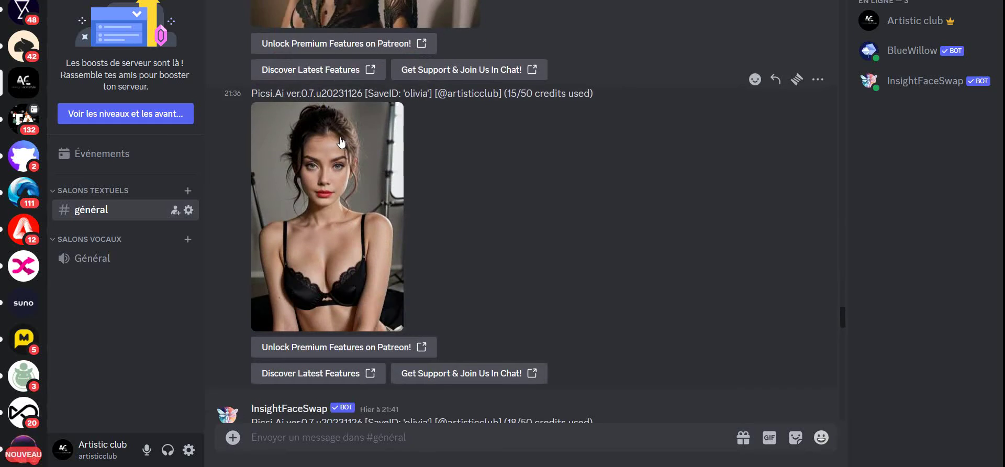
{"action": "scroll", "coordinate": [341, 118], "scroll_direction": "down", "scroll_amount": 10}
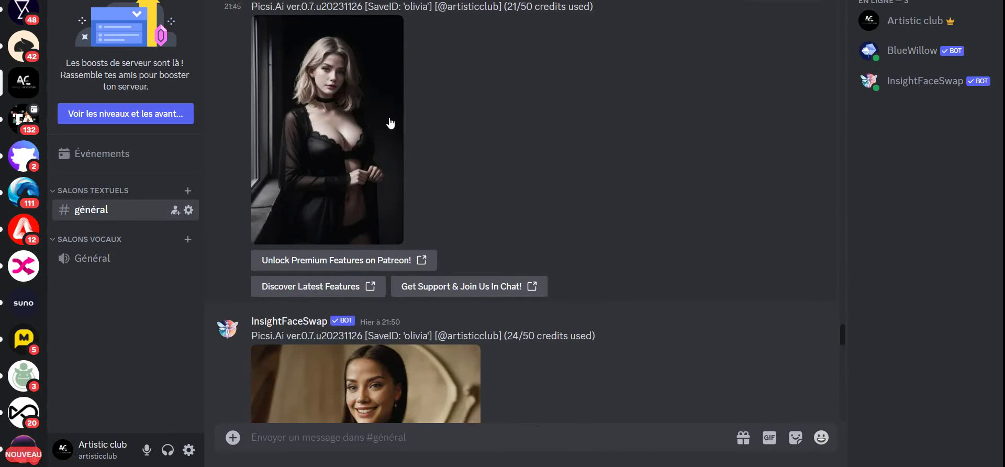
{"action": "scroll", "coordinate": [387, 123], "scroll_direction": "down", "scroll_amount": 7}
{"action": "scroll", "coordinate": [384, 149], "scroll_direction": "down", "scroll_amount": 15}
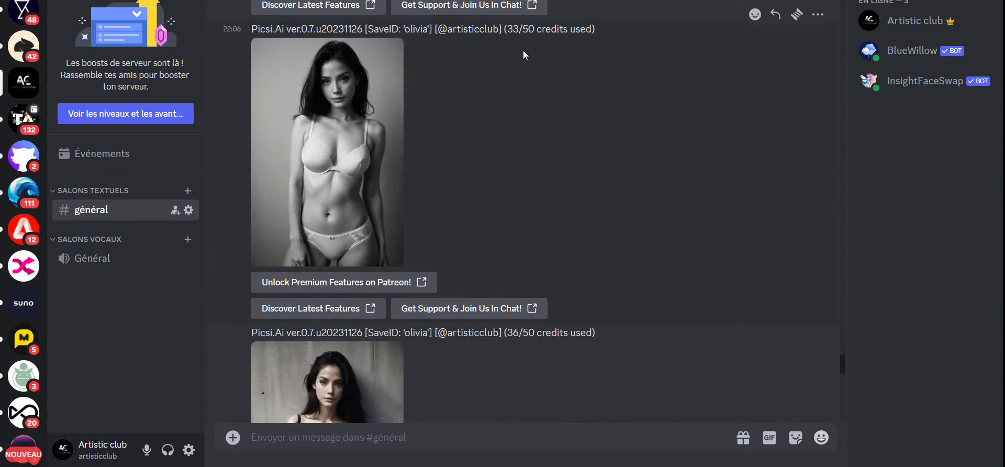
Review the remaining InsightFaceSwap 'olivia' images in the général channel down to the newest message
{"action": "scroll", "coordinate": [500, 156], "scroll_direction": "down", "scroll_amount": 18}
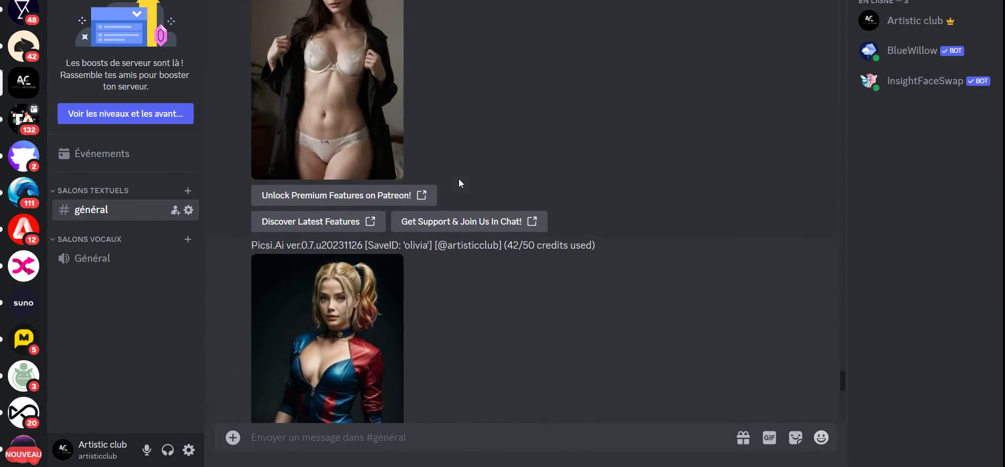
{"action": "scroll", "coordinate": [431, 119], "scroll_direction": "down", "scroll_amount": 11}
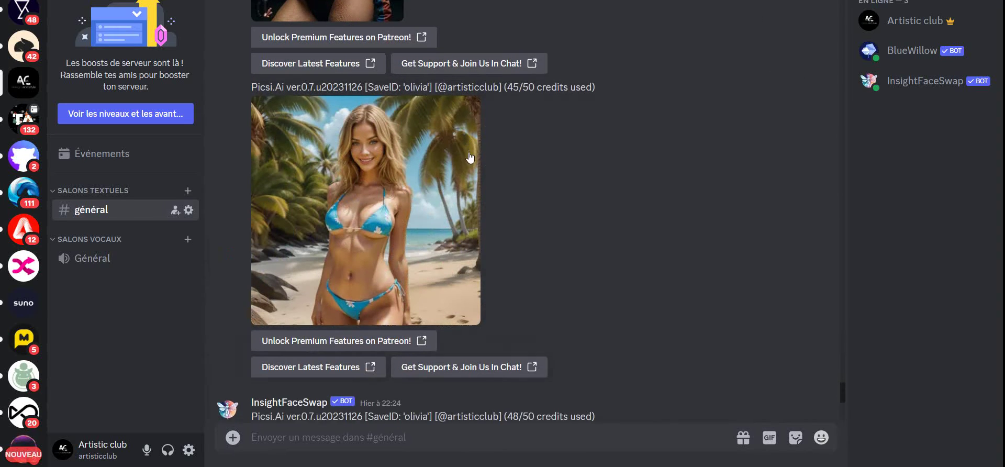
{"action": "scroll", "coordinate": [454, 154], "scroll_direction": "down", "scroll_amount": 10}
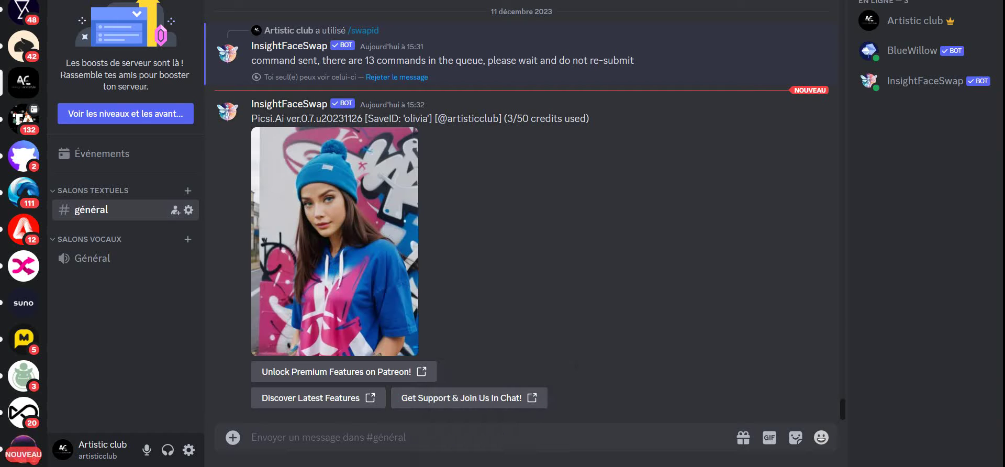
Switch to Leonardo.Ai, return to its home page and open the Training & Datasets page
{"action": "left_click", "coordinate": [503, 466]}
{"action": "scroll", "coordinate": [81, 125], "scroll_direction": "up", "scroll_amount": 5}
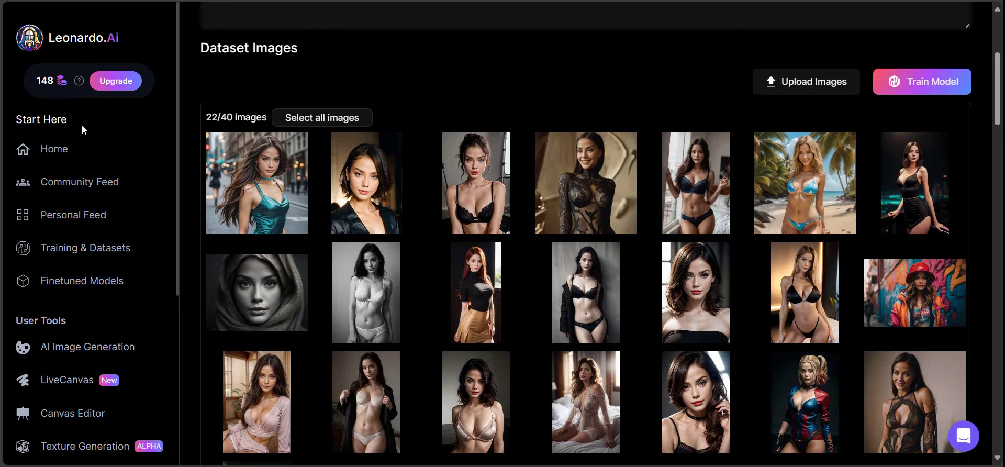
{"action": "left_click", "coordinate": [68, 42]}
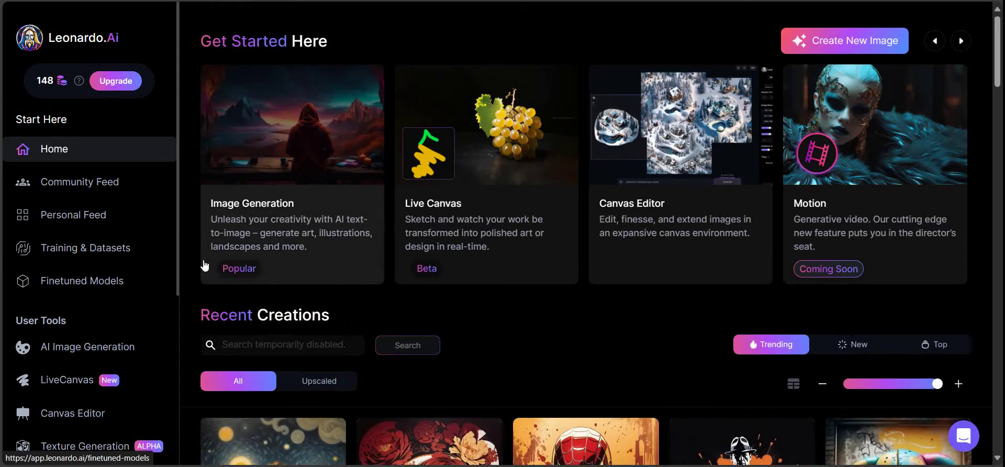
{"action": "left_click", "coordinate": [110, 248]}
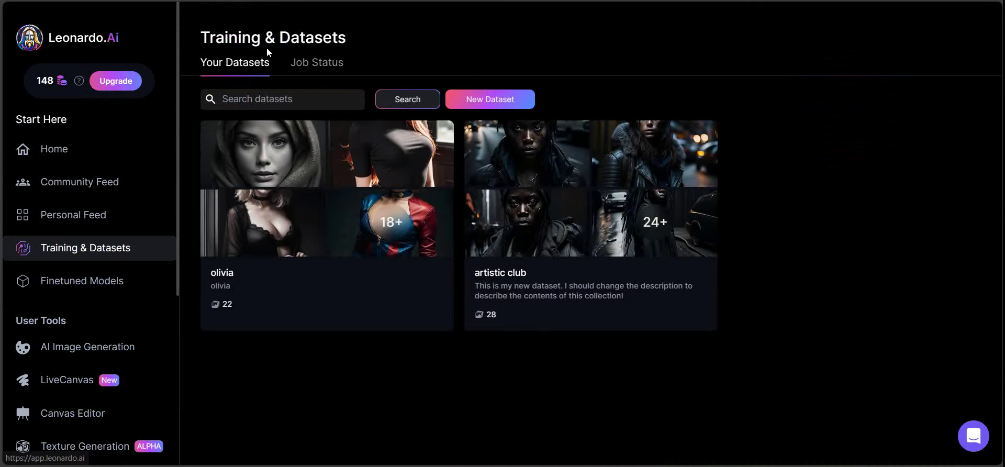
Open the 'olivia' dataset for editing and review all of its uploaded images
{"action": "mouse_move", "coordinate": [564, 162]}
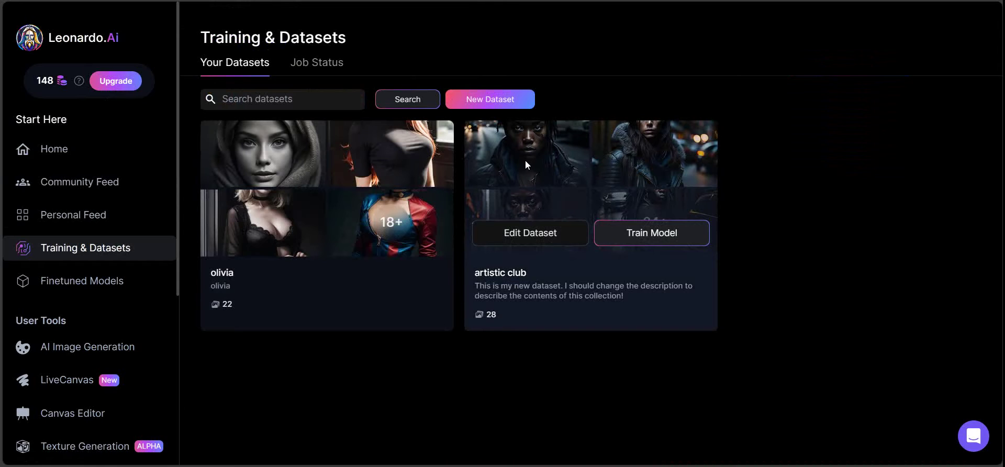
{"action": "mouse_move", "coordinate": [368, 184]}
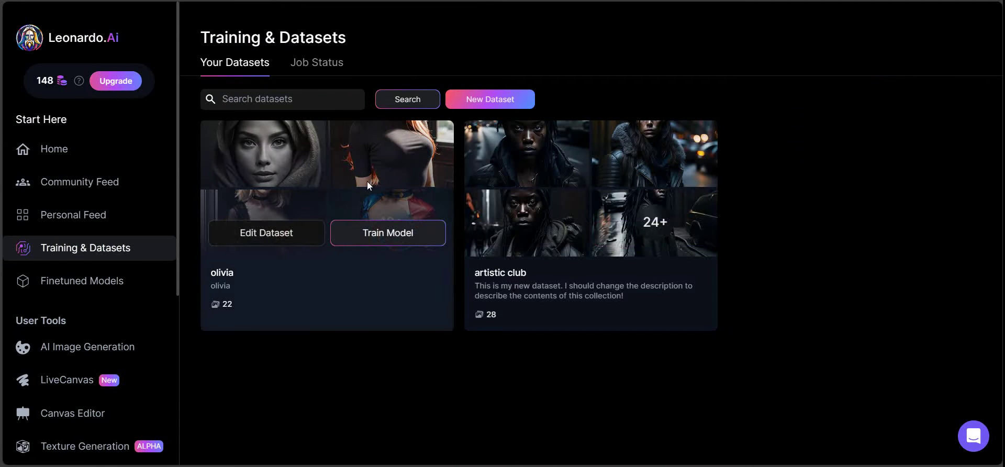
{"action": "left_click", "coordinate": [268, 235]}
{"action": "scroll", "coordinate": [359, 204], "scroll_direction": "down", "scroll_amount": 4}
{"action": "scroll", "coordinate": [353, 205], "scroll_direction": "down", "scroll_amount": 3}
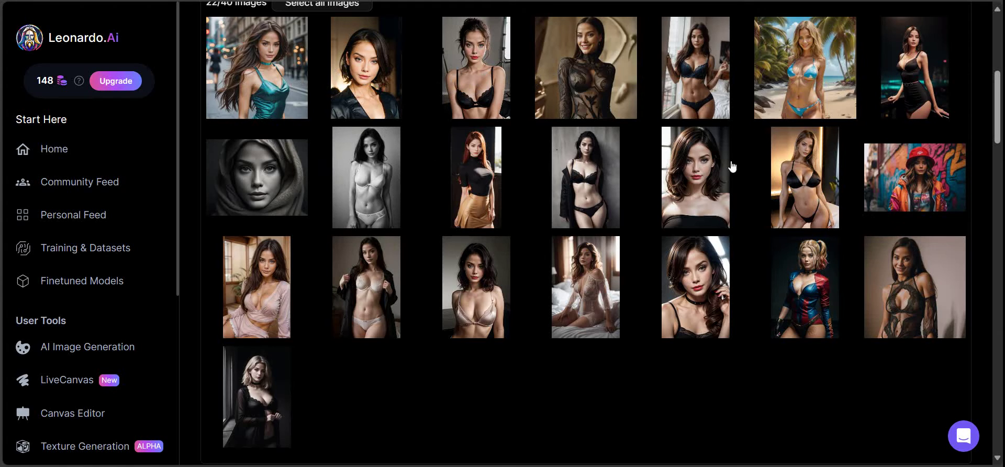
{"action": "scroll", "coordinate": [440, 119], "scroll_direction": "up", "scroll_amount": 4}
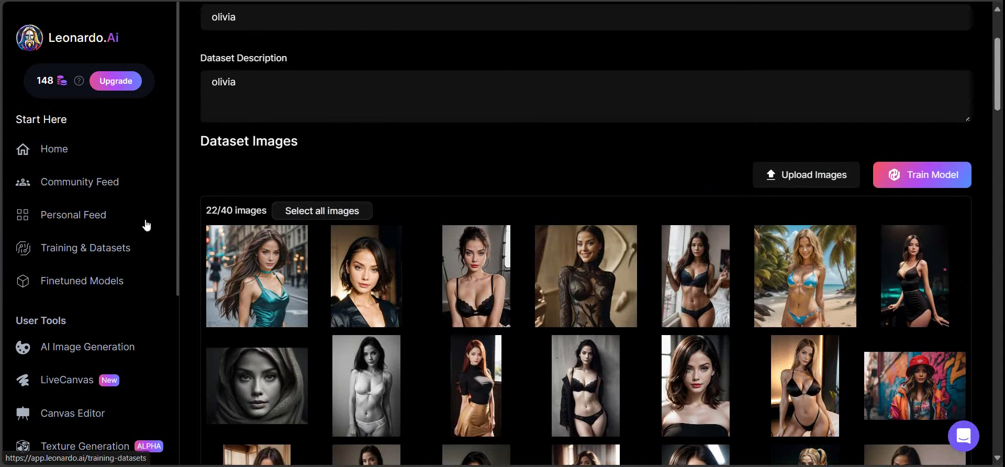
Open AI Image Generation and review the generation history made with the olivia model down to its end
{"action": "left_click", "coordinate": [84, 349]}
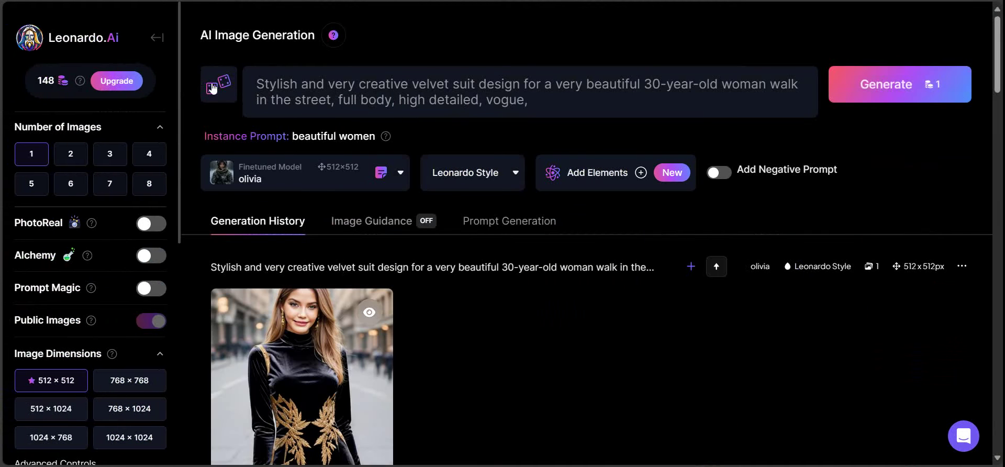
{"action": "scroll", "coordinate": [343, 155], "scroll_direction": "down", "scroll_amount": 4}
{"action": "scroll", "coordinate": [354, 242], "scroll_direction": "up", "scroll_amount": 4}
{"action": "scroll", "coordinate": [300, 201], "scroll_direction": "down", "scroll_amount": 12}
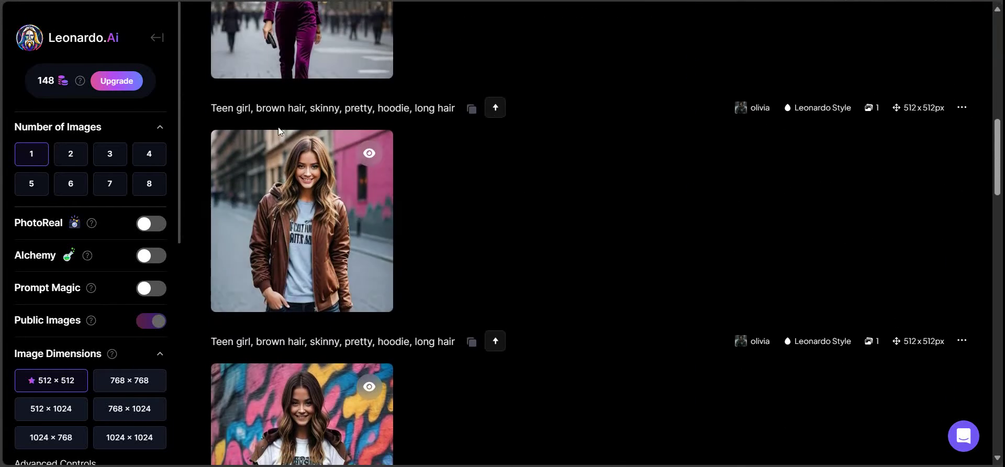
{"action": "scroll", "coordinate": [279, 132], "scroll_direction": "down", "scroll_amount": 15}
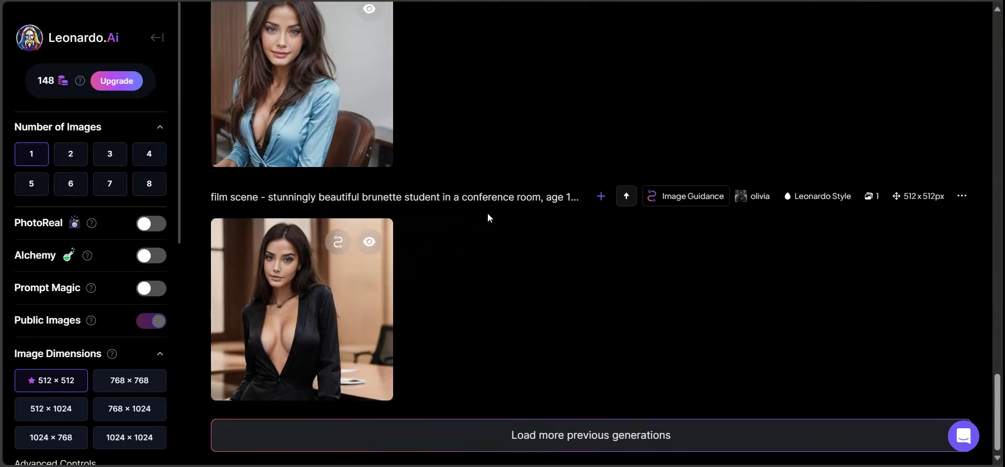
Load more previous generations and browse the older pictures in the Personal Feed
{"action": "left_click", "coordinate": [601, 437]}
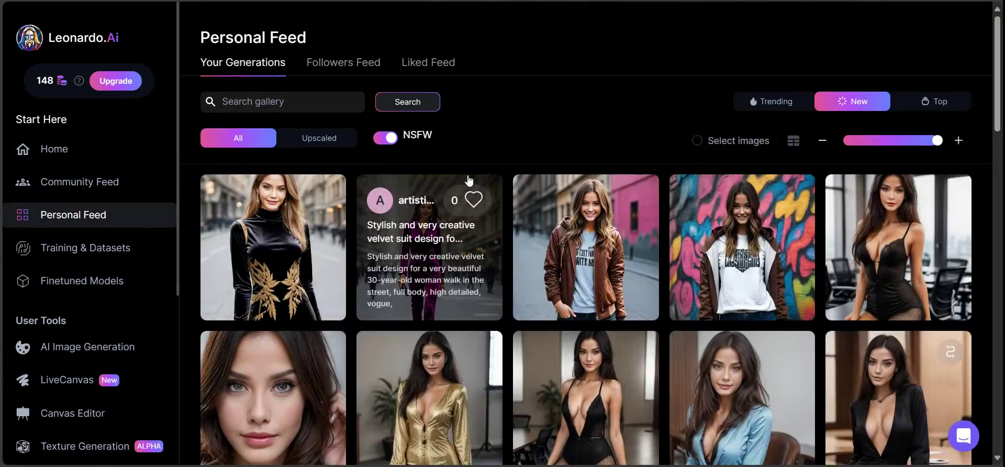
{"action": "scroll", "coordinate": [449, 193], "scroll_direction": "down", "scroll_amount": 8}
{"action": "scroll", "coordinate": [449, 193], "scroll_direction": "down", "scroll_amount": 10}
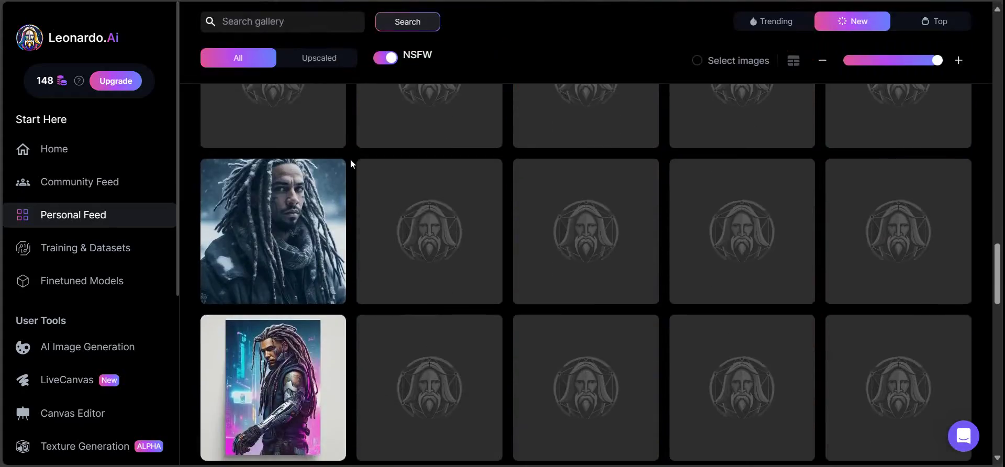
{"action": "scroll", "coordinate": [526, 268], "scroll_direction": "up", "scroll_amount": 6}
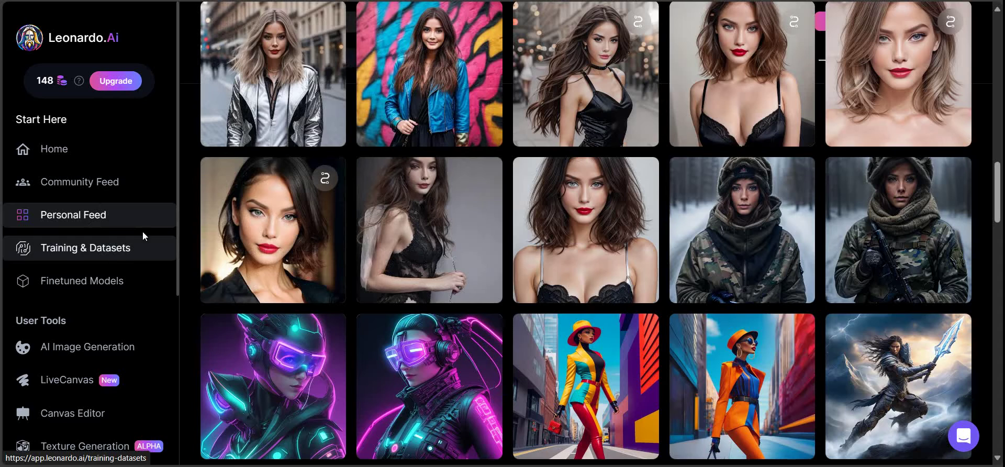
Revisit the Training & Datasets page, and go back through the AI Image Generation history to its oldest entry
{"action": "left_click", "coordinate": [117, 256]}
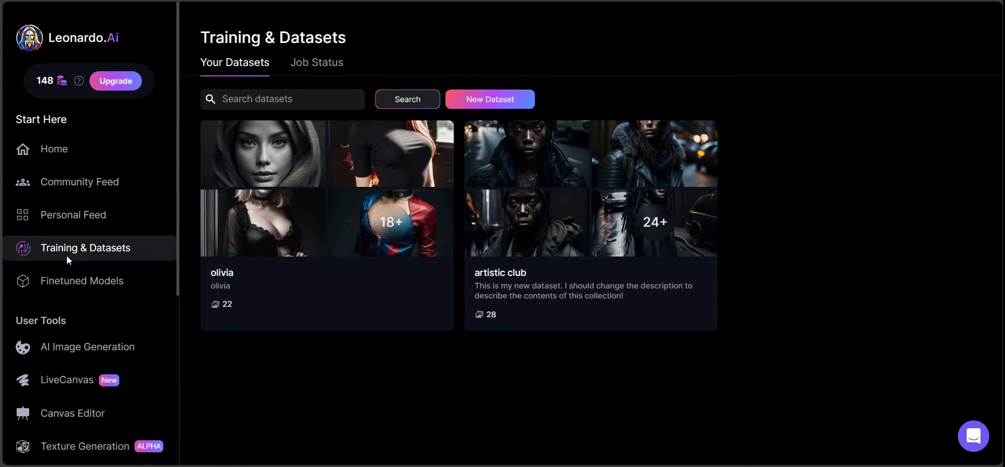
{"action": "mouse_move", "coordinate": [281, 238]}
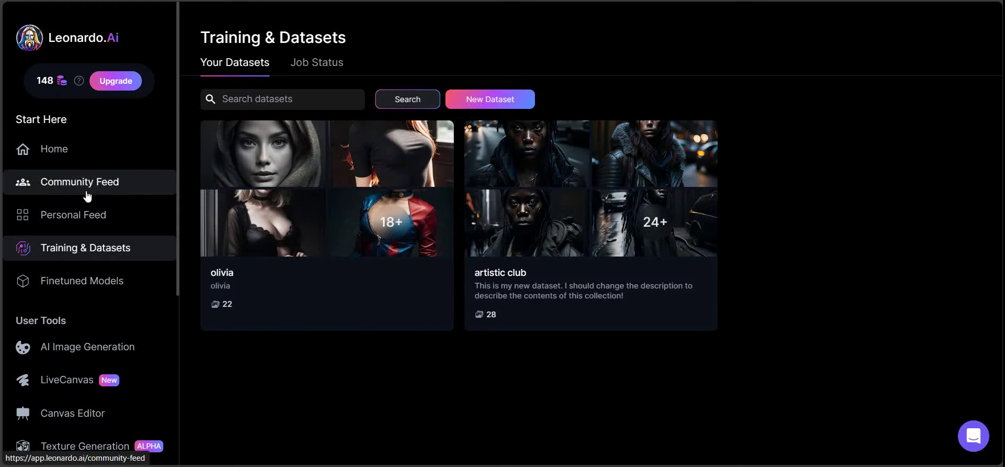
{"action": "left_click", "coordinate": [78, 347]}
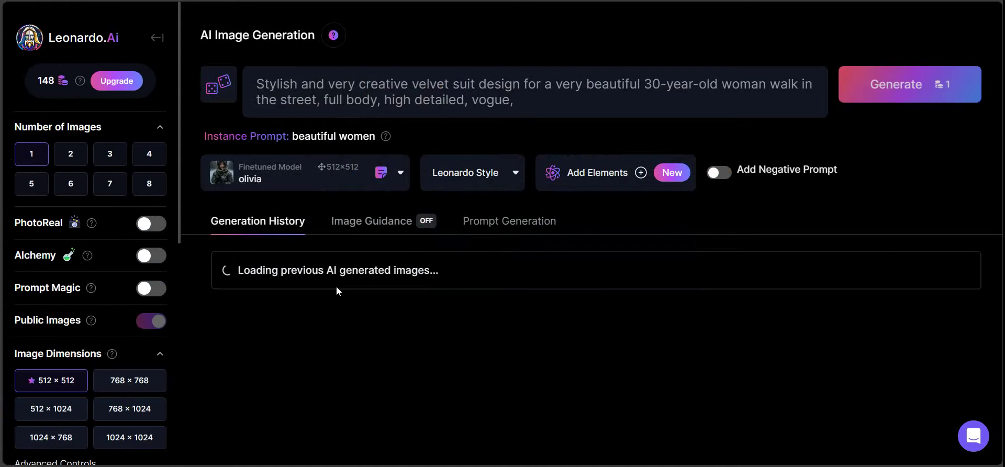
{"action": "scroll", "coordinate": [438, 255], "scroll_direction": "down", "scroll_amount": 5}
{"action": "scroll", "coordinate": [437, 254], "scroll_direction": "down", "scroll_amount": 15}
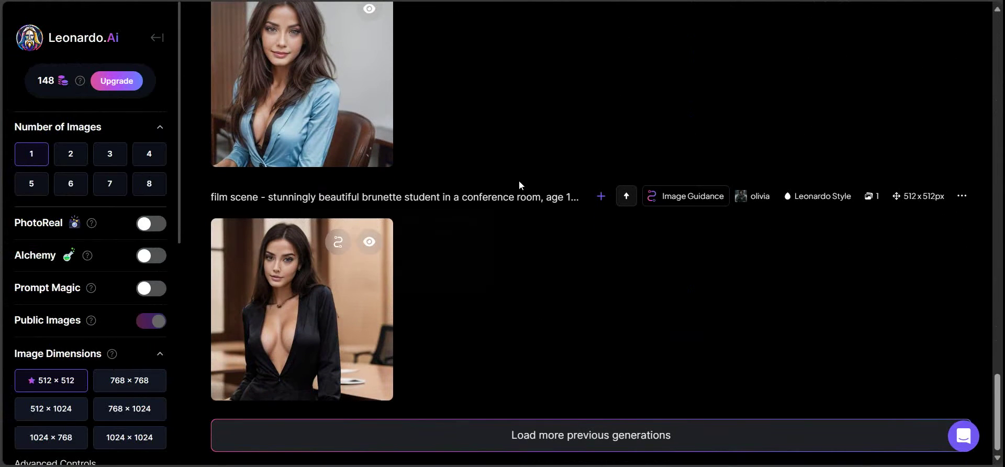
Load more previous generations, find the fur-hooded 'A beautiful brunette soldier girl' holding a rifle in the Personal Feed, and enlarge it
{"action": "left_click", "coordinate": [588, 437]}
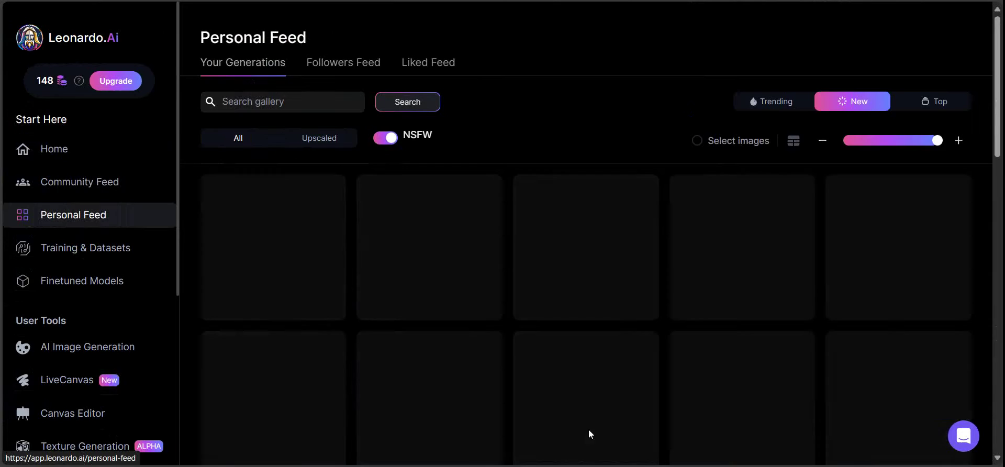
{"action": "scroll", "coordinate": [530, 251], "scroll_direction": "down", "scroll_amount": 10}
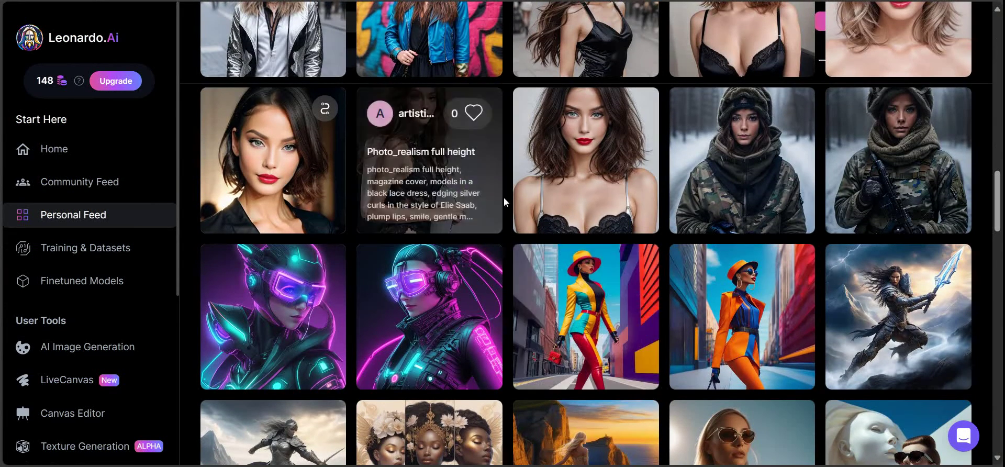
{"action": "left_click", "coordinate": [907, 153]}
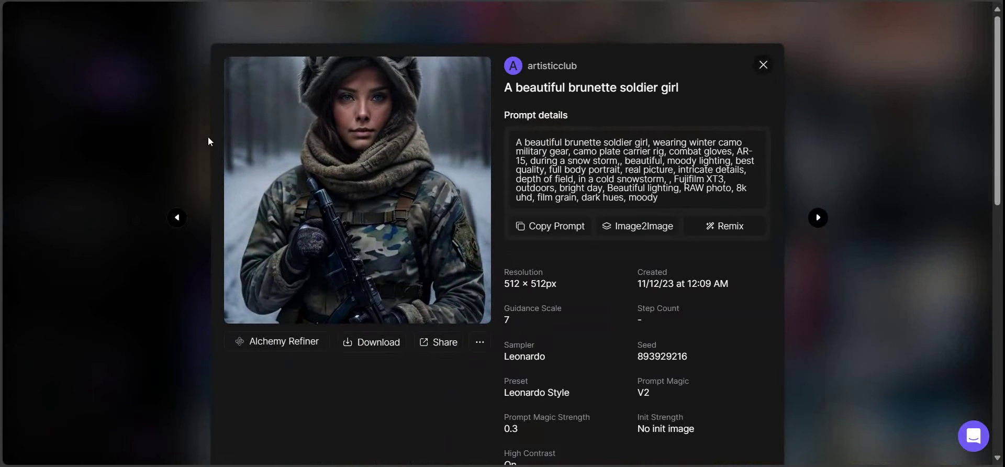
{"action": "left_click", "coordinate": [367, 168]}
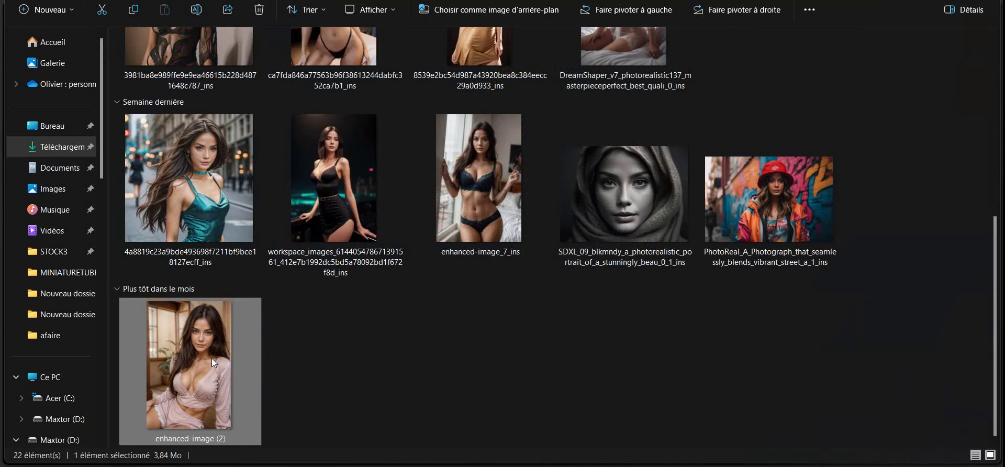
Switch to the folder of face-swapped pictures, open enhanced-image (2) and zoom in on the face
{"action": "double_click", "coordinate": [211, 358]}
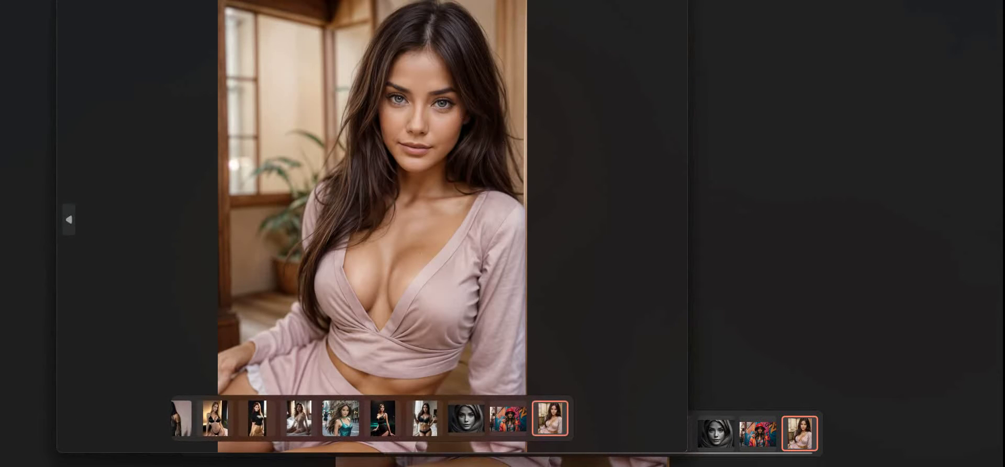
{"action": "key", "text": "alt+F4"}
{"action": "scroll", "coordinate": [571, 177], "scroll_direction": "up", "scroll_amount": 3}
{"action": "left_click_drag", "start_coordinate": [560, 138], "coordinate": [444, 464]}
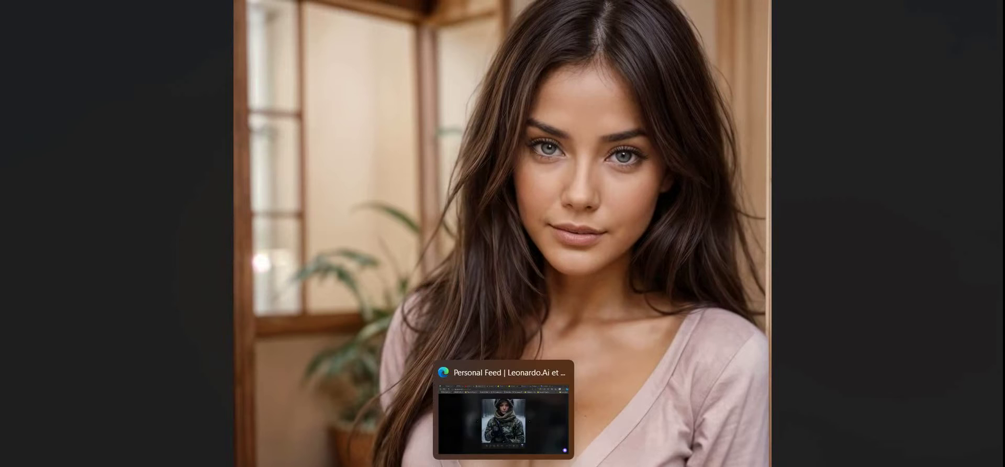
Switch back to Leonardo.Ai, compare the enlarged soldier's face and close the image and its details
{"action": "left_click", "coordinate": [501, 419]}
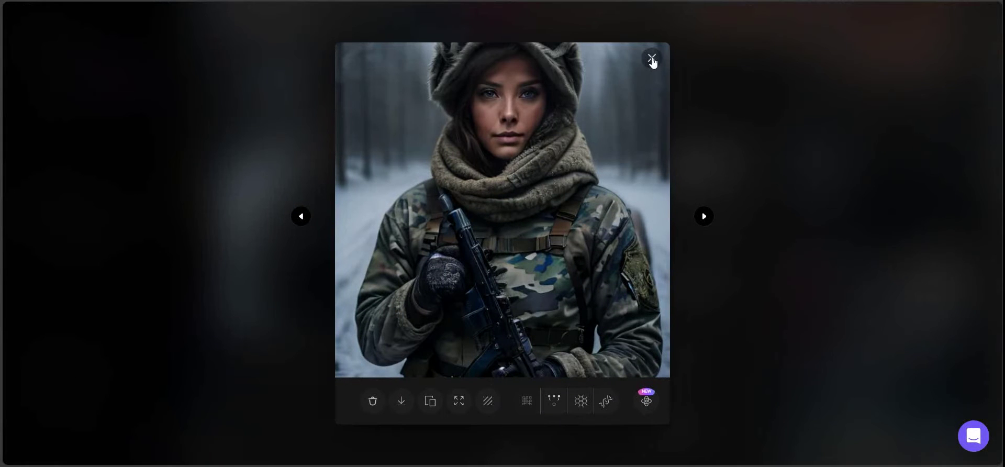
{"action": "left_click", "coordinate": [652, 58]}
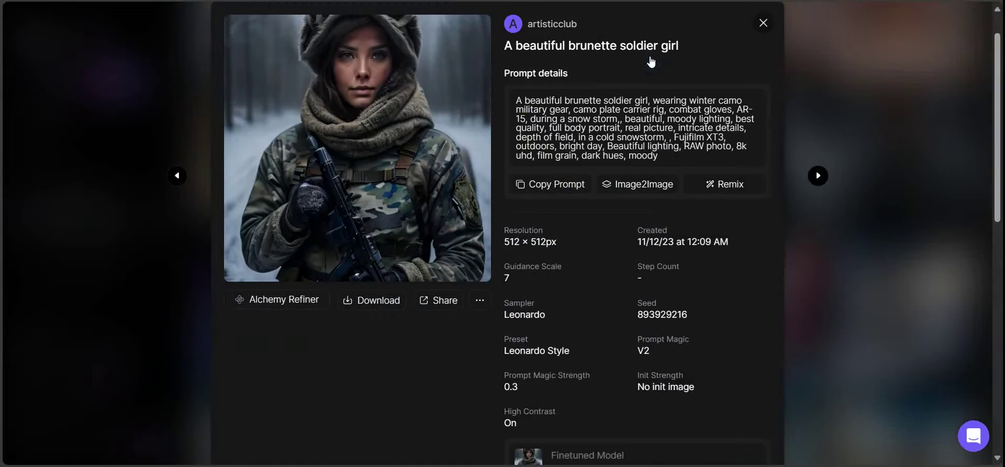
{"action": "left_click", "coordinate": [764, 23]}
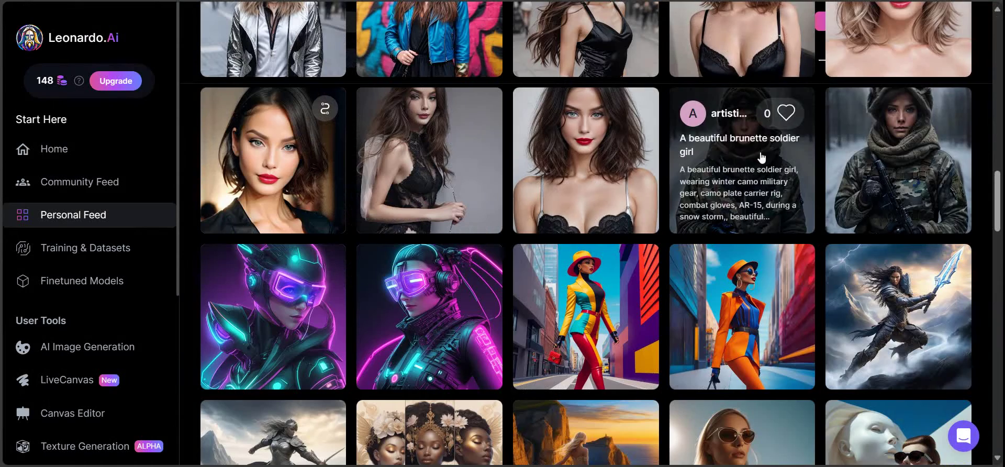
Open the neighbouring 'A beautiful brunette soldier girl' image, examine it enlarged and return to the Personal Feed
{"action": "left_click", "coordinate": [762, 157]}
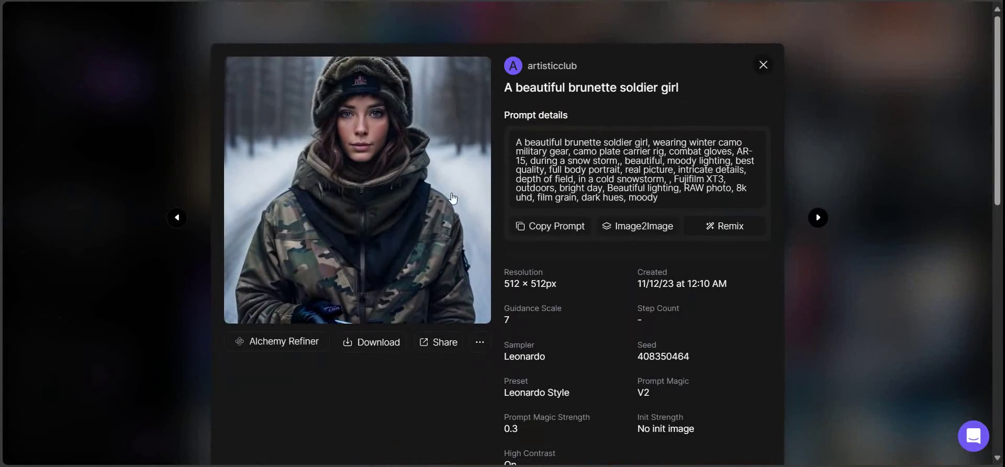
{"action": "left_click", "coordinate": [372, 176]}
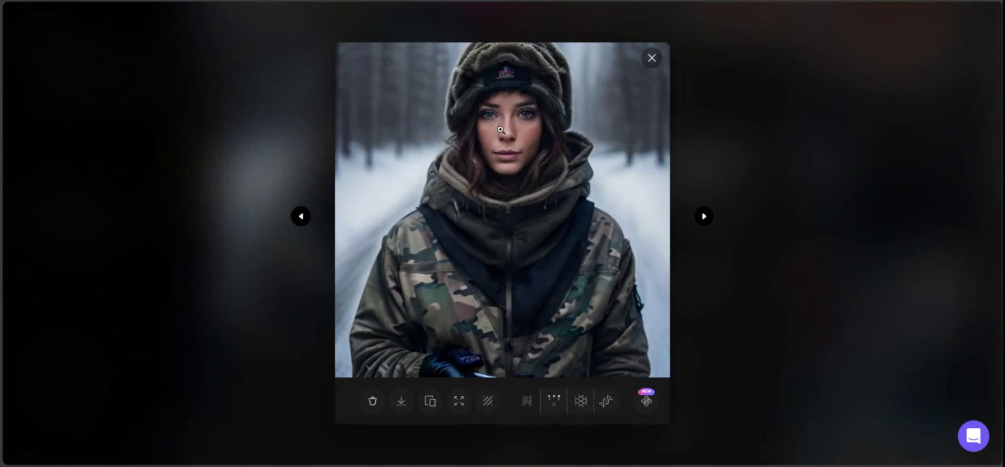
{"action": "left_click", "coordinate": [517, 162]}
{"action": "left_click", "coordinate": [767, 160]}
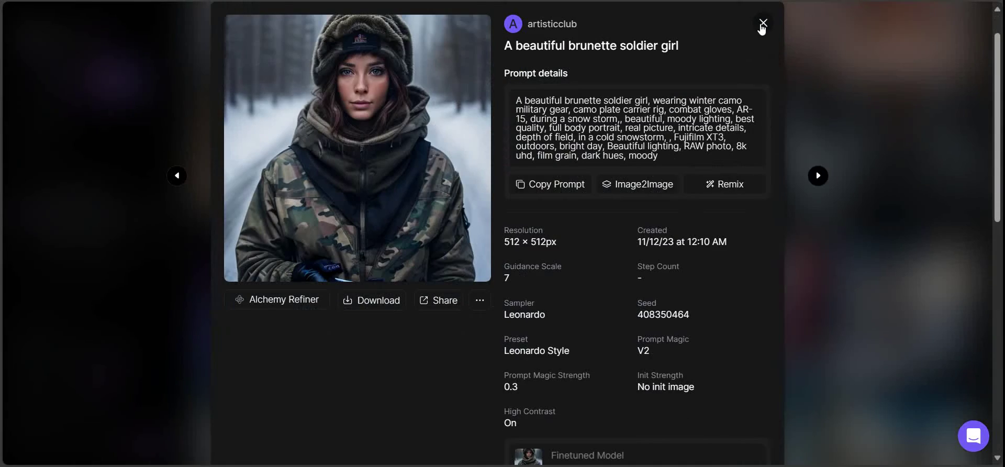
{"action": "left_click", "coordinate": [762, 26]}
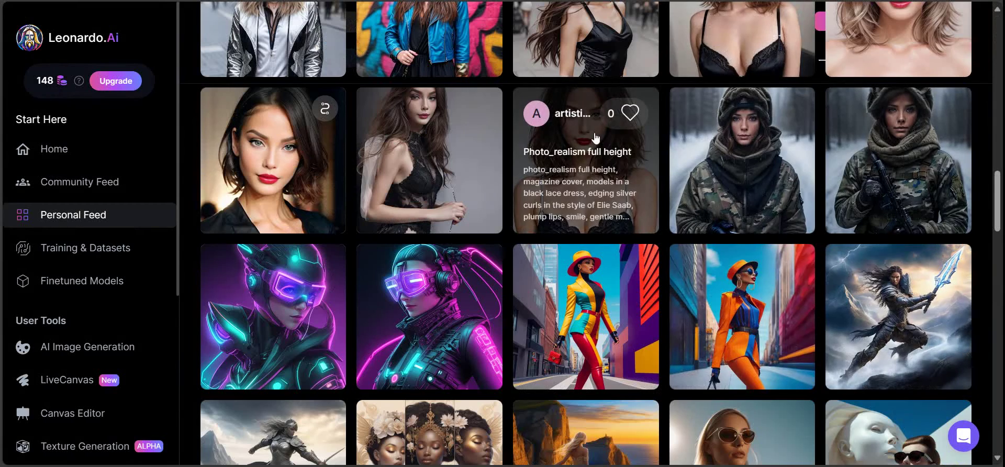
Open the 'Photo_realism full height' portrait with the black lace bra, compare its face with enhanced-image (2) in the pictures folder and close the details
{"action": "left_click", "coordinate": [595, 138]}
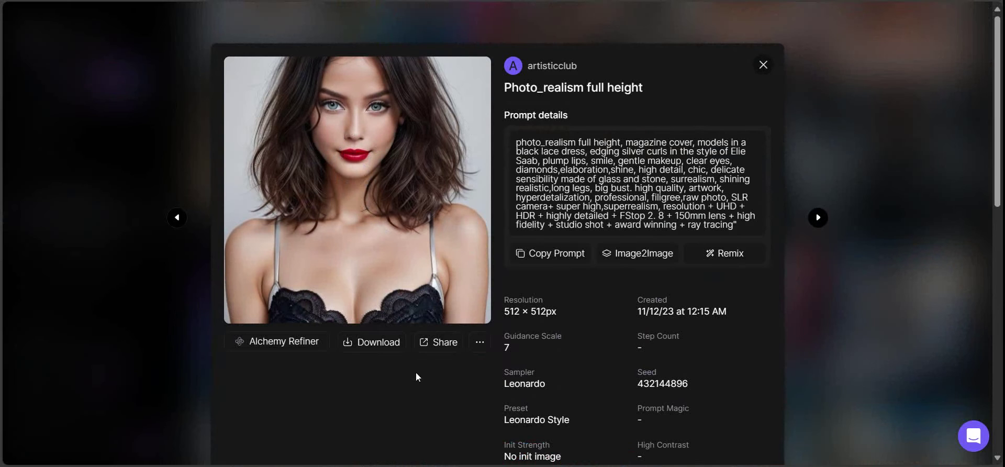
{"action": "key", "text": "alt+Tab"}
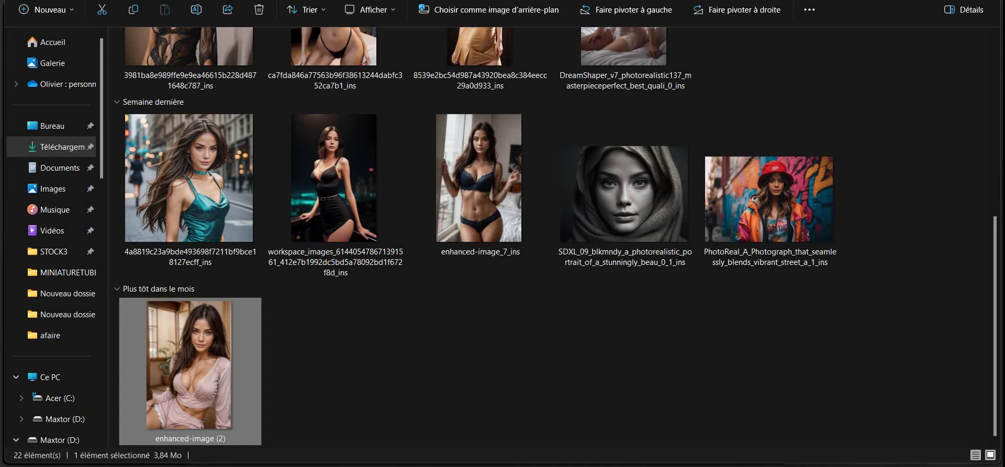
{"action": "key", "text": "alt+Tab"}
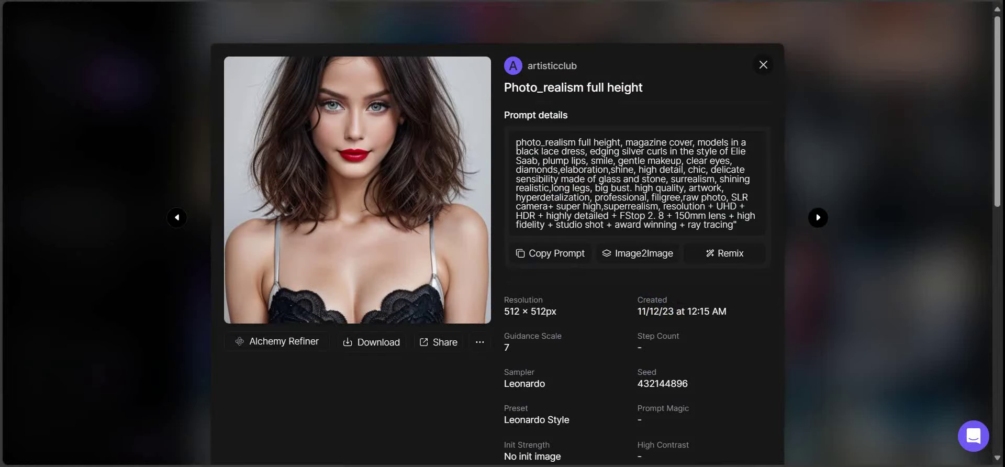
{"action": "key", "text": "alt+Tab"}
{"action": "double_click", "coordinate": [206, 363]}
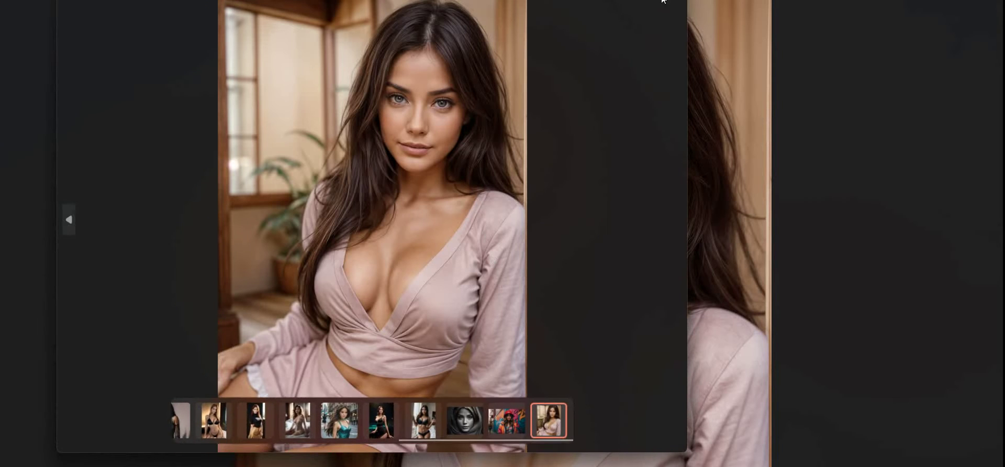
{"action": "key", "text": "alt+Tab"}
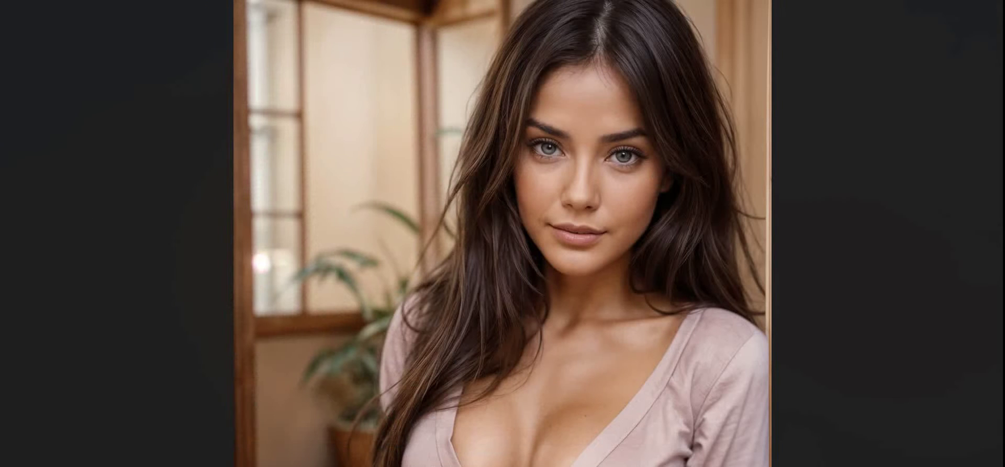
{"action": "key", "text": "alt+Tab"}
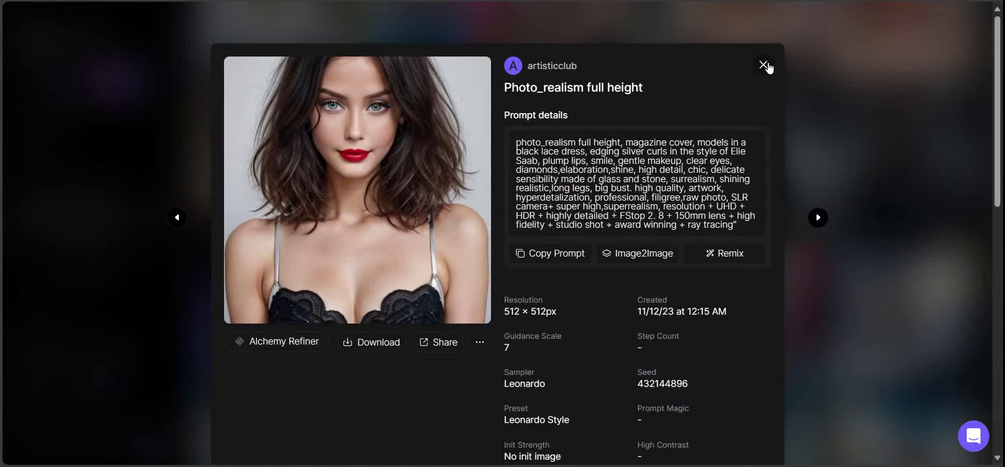
{"action": "left_click", "coordinate": [763, 65]}
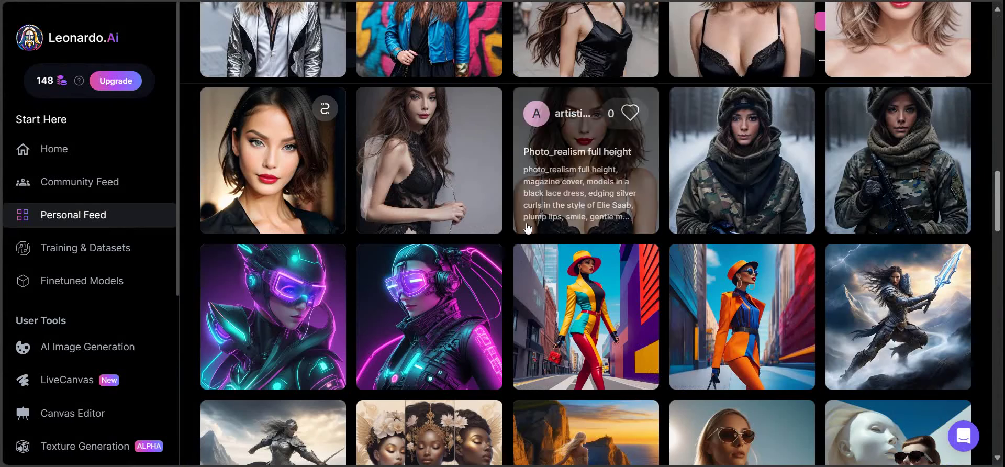
Open the neighbouring 'Photo_realism full height' image in the black lace dress, examine it enlarged and return to the Personal Feed
{"action": "left_click", "coordinate": [492, 146]}
{"action": "left_click", "coordinate": [416, 111]}
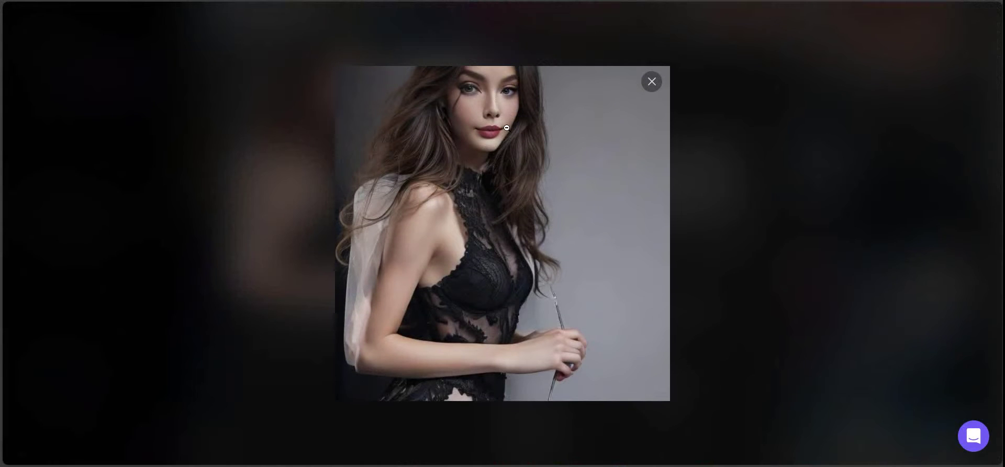
{"action": "mouse_move", "coordinate": [497, 125]}
{"action": "left_click", "coordinate": [651, 59]}
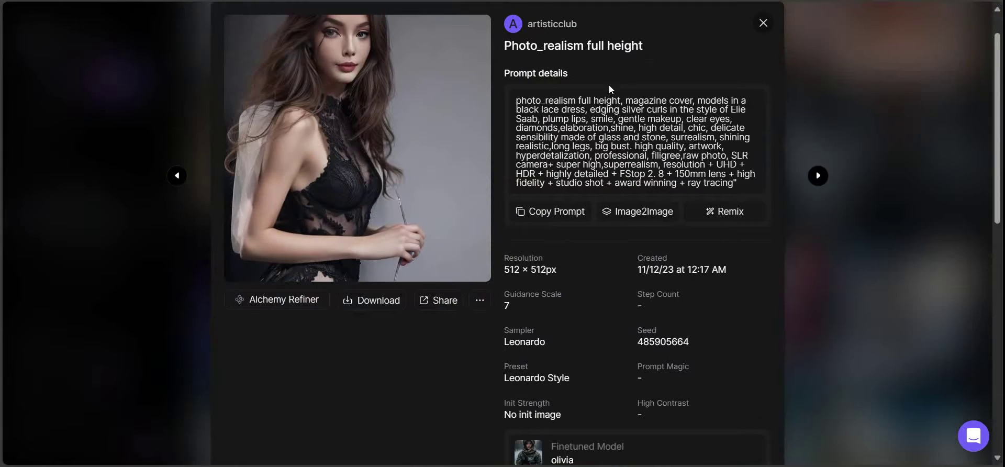
{"action": "left_click", "coordinate": [767, 28]}
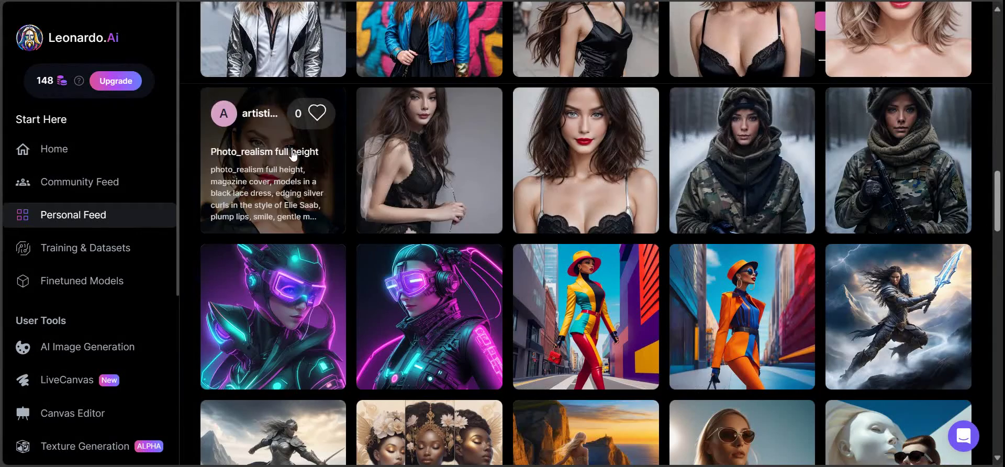
Open the short-haired 'Photo_realism full height' portrait in the dark jacket, and bring up enhanced-image (2) from the folder for comparison
{"action": "left_click", "coordinate": [341, 208]}
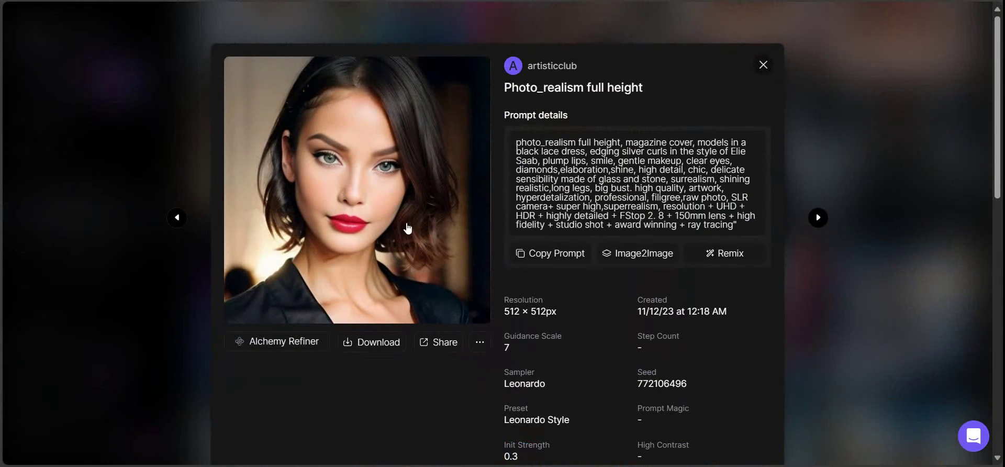
{"action": "key", "text": "alt+Tab"}
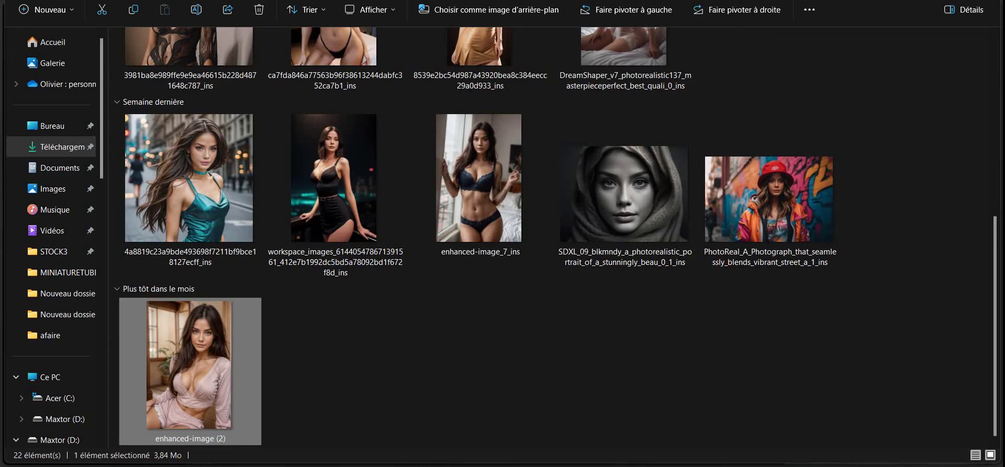
{"action": "key", "text": "alt+Tab"}
{"action": "key", "text": "alt+Tab"}
{"action": "double_click", "coordinate": [191, 344]}
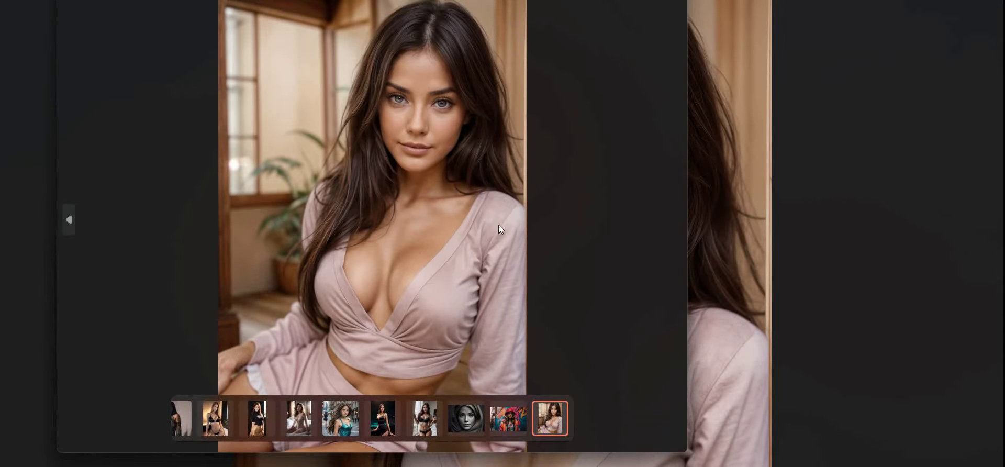
Alternate between the dark-jacket portrait in Leonardo.Ai and the source picture to compare the faces, and close the portrait's details
{"action": "key", "text": "alt+Tab"}
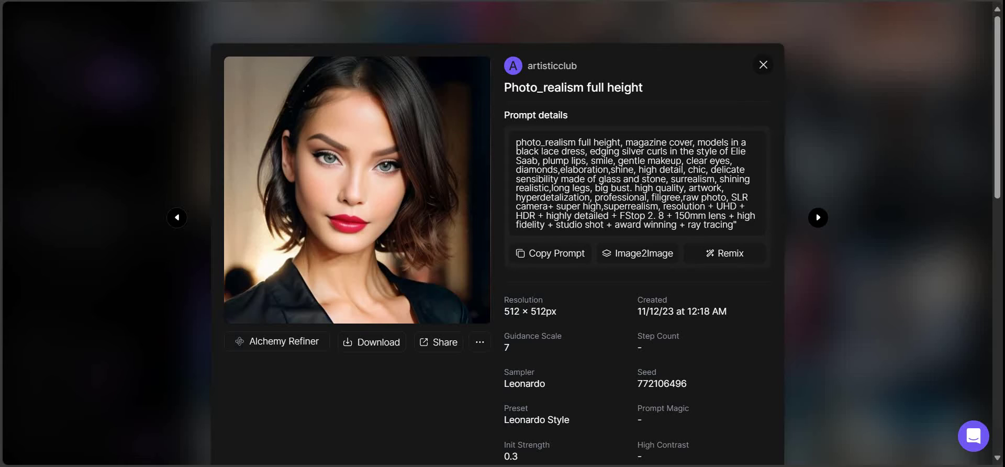
{"action": "key", "text": "alt+Tab"}
{"action": "key", "text": "alt+Tab"}
{"action": "key", "text": "alt+Tab"}
{"action": "key", "text": "alt+Tab"}
{"action": "key", "text": "alt+Tab"}
{"action": "key", "text": "alt+Tab"}
{"action": "left_click", "coordinate": [773, 69]}
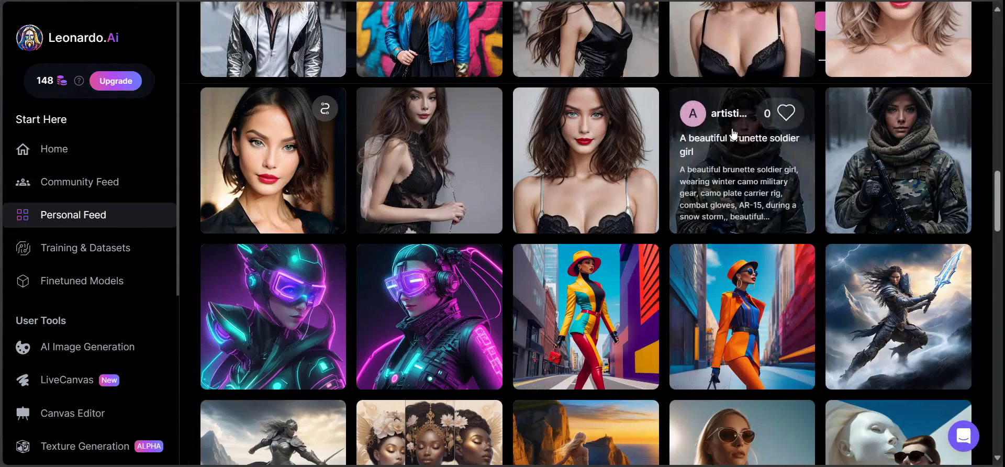
Review the bare-shouldered 'Photo_realism full height' portrait and the one beside it in the black camisole, closing the details of each
{"action": "scroll", "coordinate": [642, 287], "scroll_direction": "up", "scroll_amount": 3}
{"action": "left_click", "coordinate": [903, 195]}
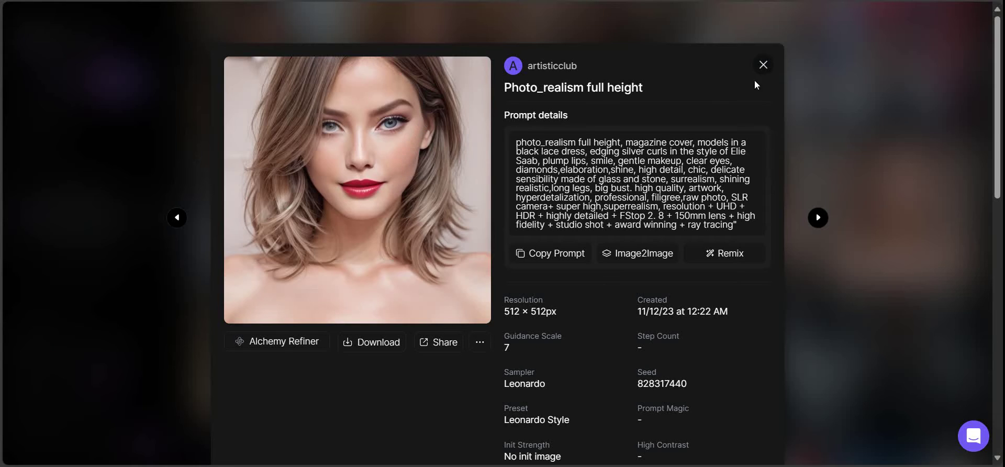
{"action": "left_click", "coordinate": [764, 65]}
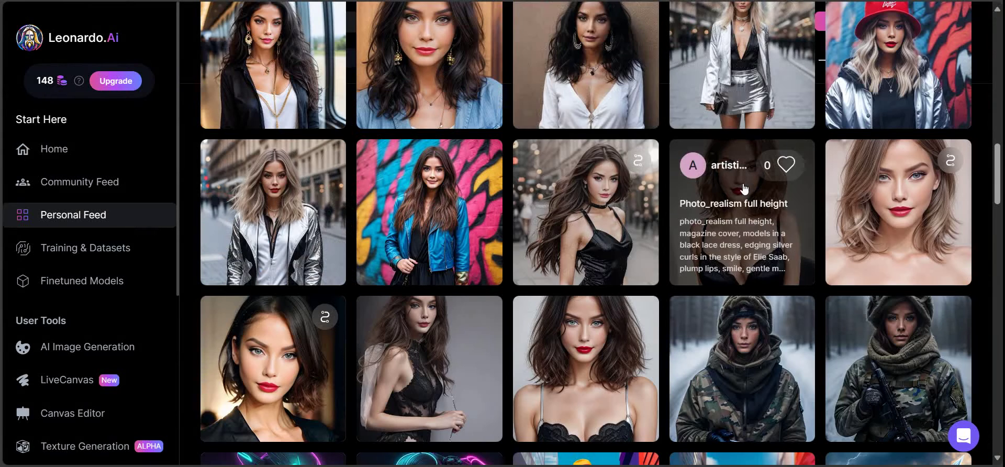
{"action": "left_click", "coordinate": [744, 189]}
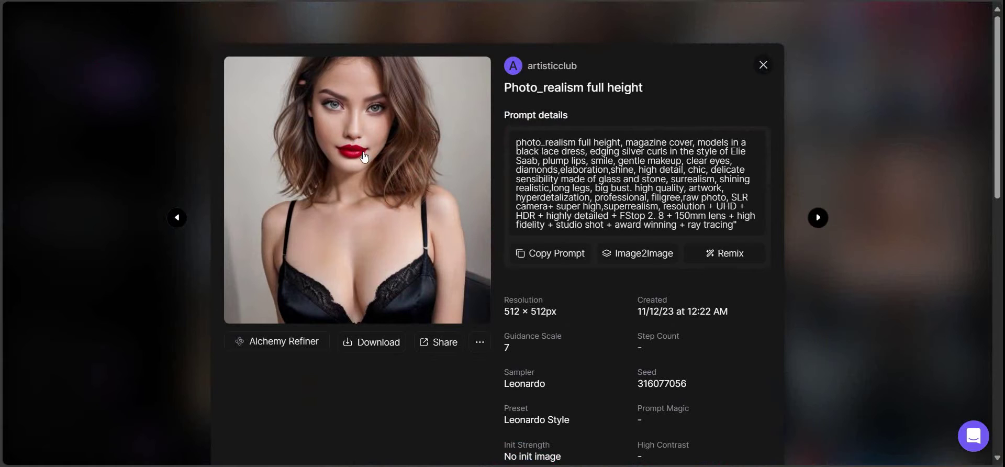
{"action": "left_click", "coordinate": [763, 66]}
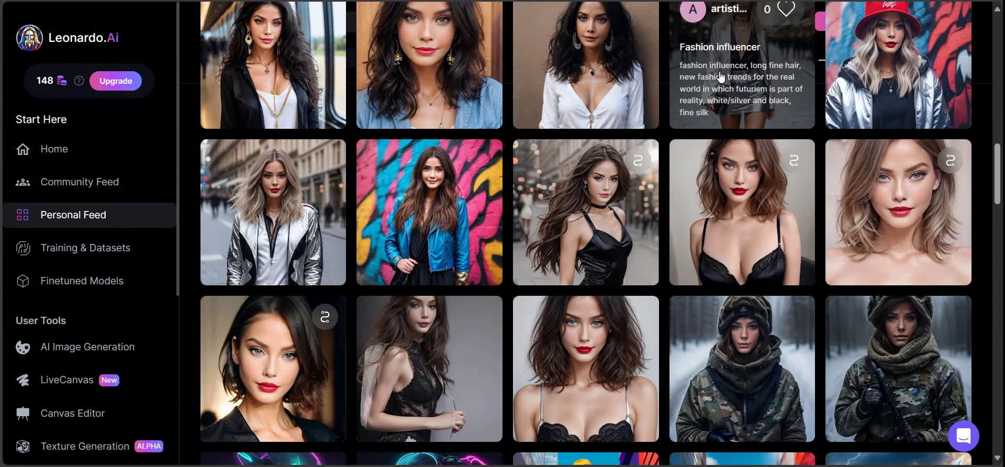
Open the 'Photo_realism full height' street image in the black satin dress, examine it enlarged and return to the feed
{"action": "left_click", "coordinate": [582, 188]}
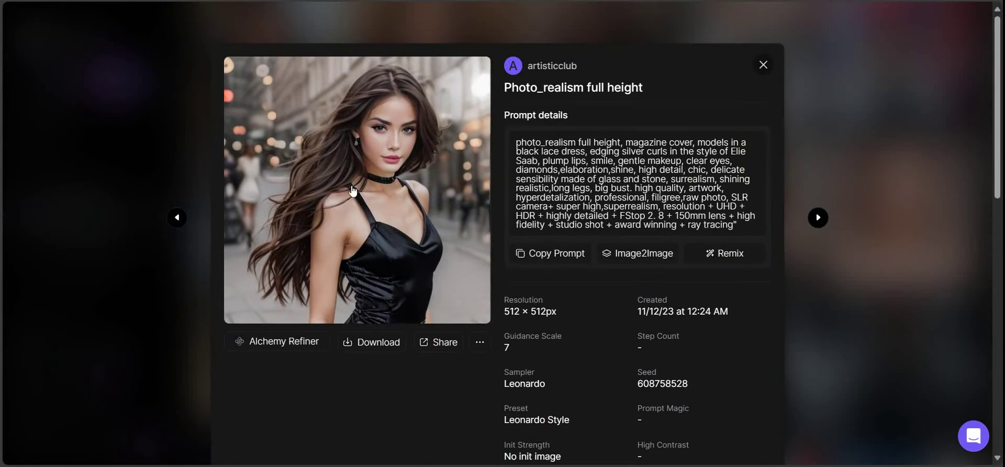
{"action": "left_click", "coordinate": [398, 173]}
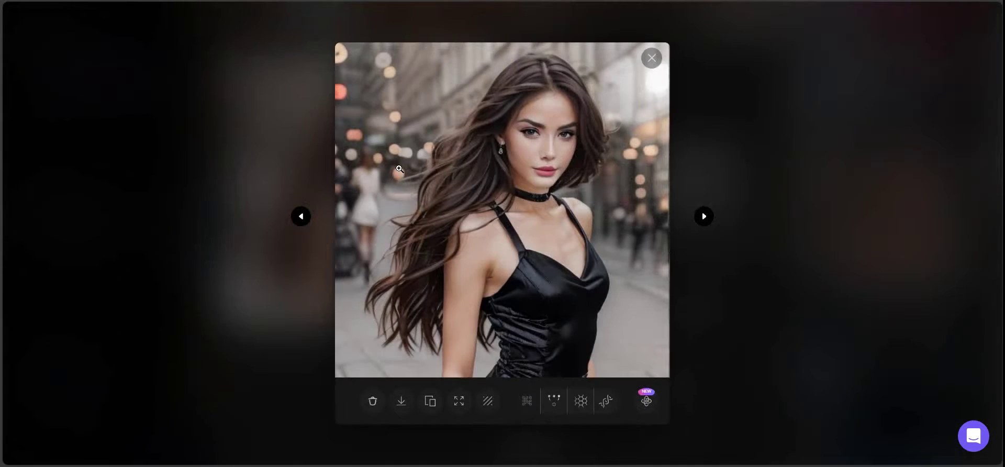
{"action": "left_click", "coordinate": [775, 134]}
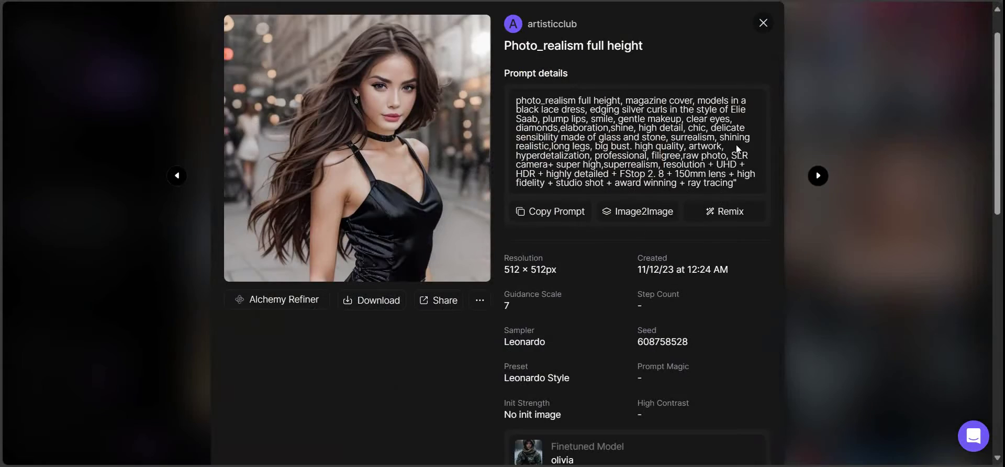
{"action": "left_click", "coordinate": [763, 24]}
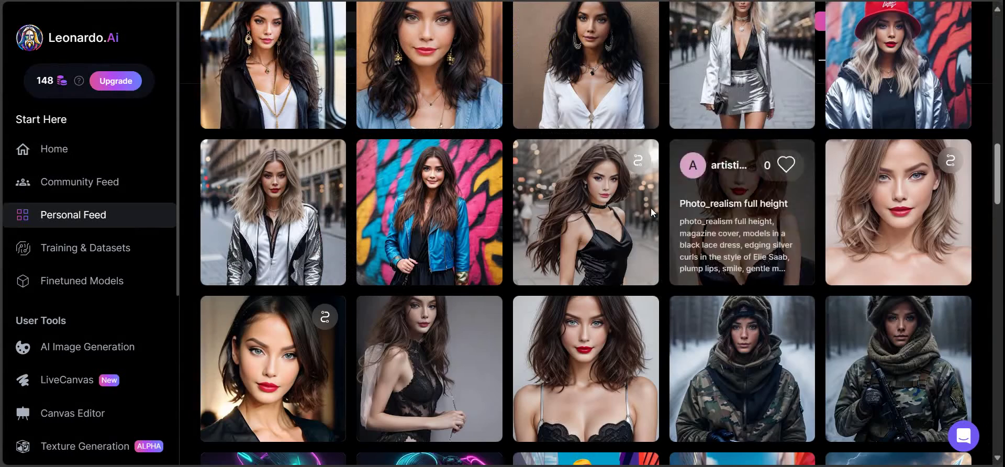
Open the blue-jacket image in front of the graffiti wall, examine it enlarged and close it with its details
{"action": "left_click", "coordinate": [484, 220]}
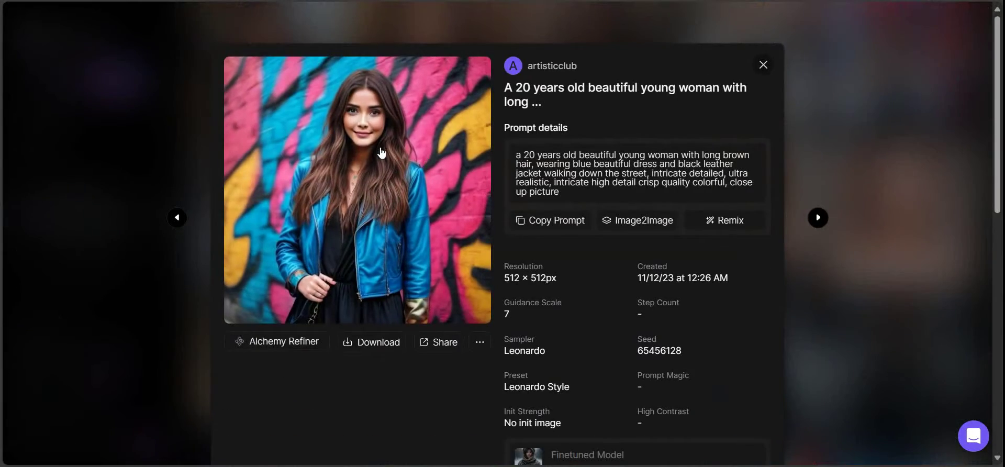
{"action": "left_click", "coordinate": [381, 152]}
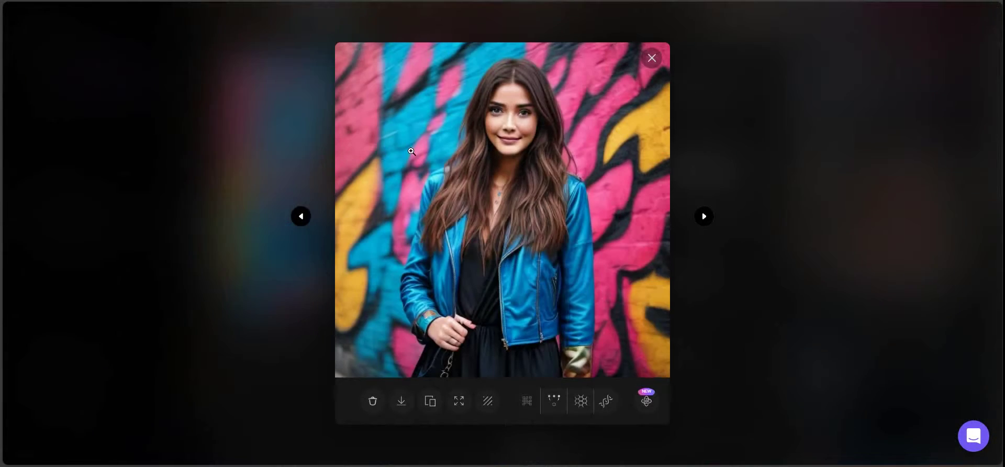
{"action": "left_click", "coordinate": [768, 179]}
{"action": "left_click", "coordinate": [762, 22]}
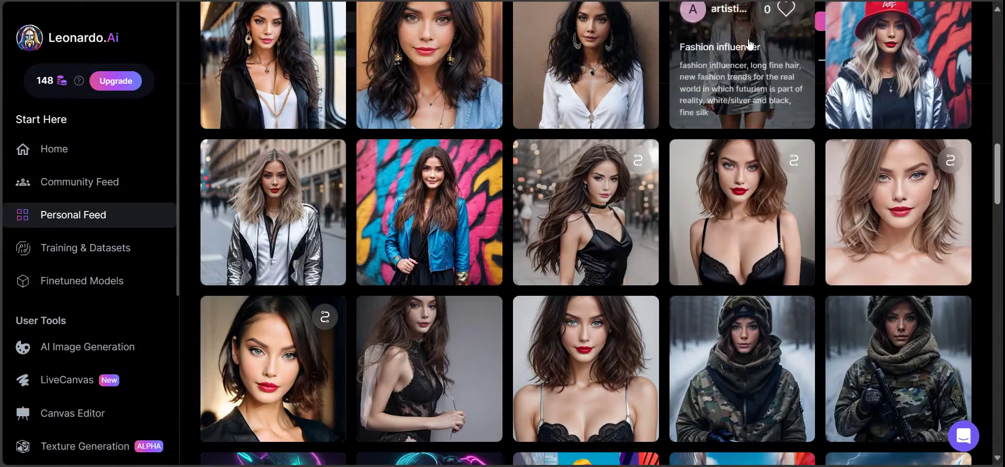
Open the 'Fashion influencer' street portrait in the white and silver jacket, zoom in on the enlarged image and return to the feed
{"action": "left_click", "coordinate": [322, 207]}
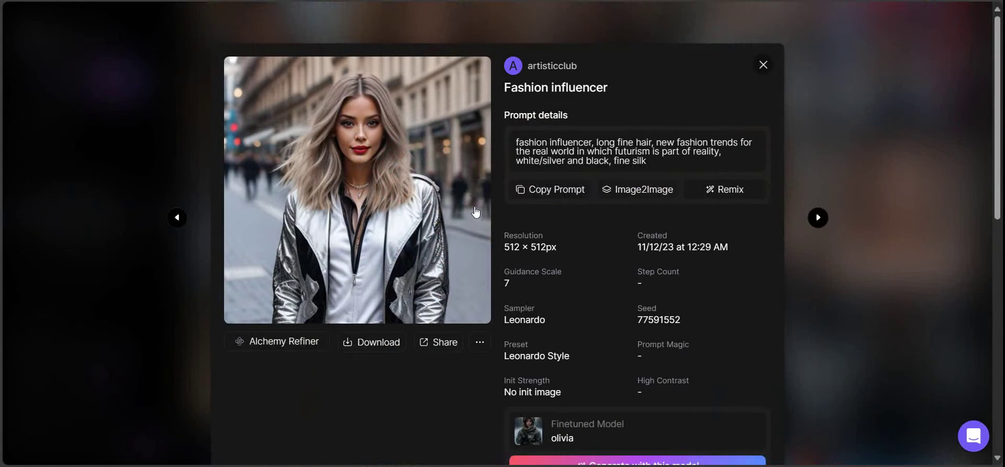
{"action": "left_click", "coordinate": [370, 164]}
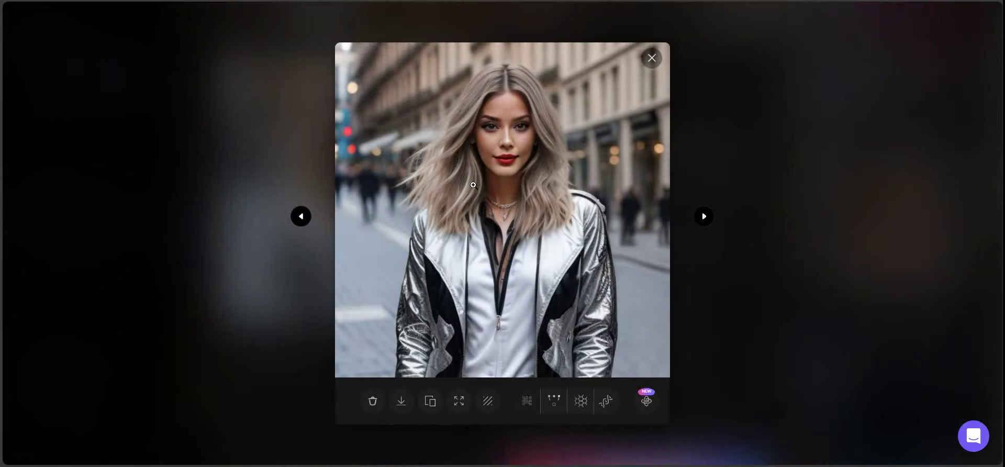
{"action": "left_click", "coordinate": [520, 174]}
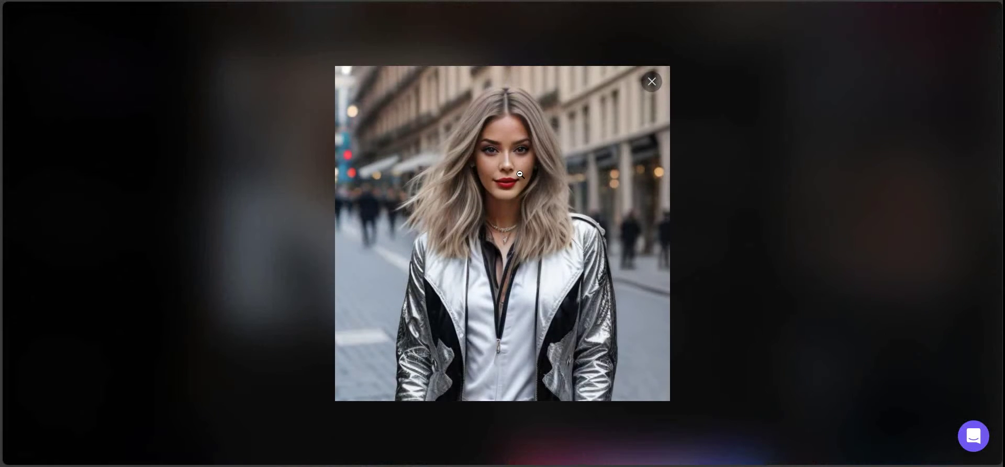
{"action": "left_click", "coordinate": [651, 81]}
{"action": "left_click", "coordinate": [763, 66]}
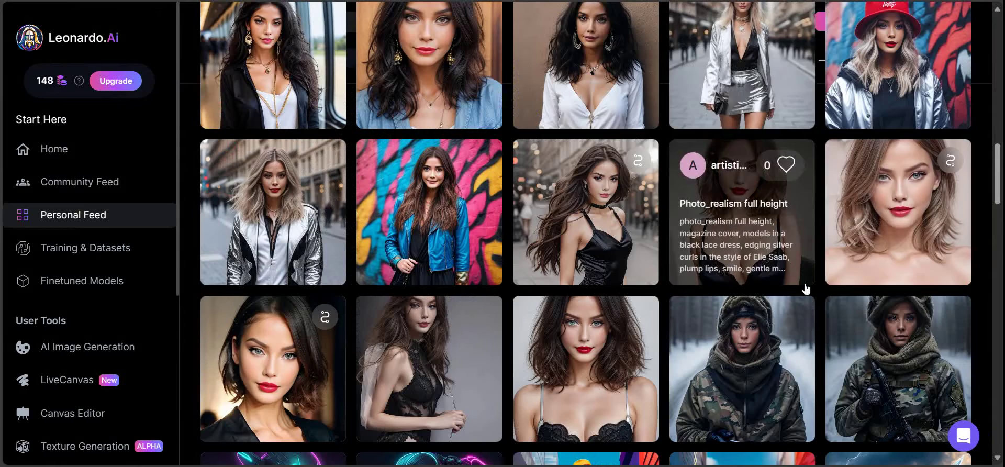
View the details of the 'Fashion influencer' image with the red hat and close them
{"action": "scroll", "coordinate": [803, 287], "scroll_direction": "up", "scroll_amount": 1}
{"action": "left_click", "coordinate": [940, 113]}
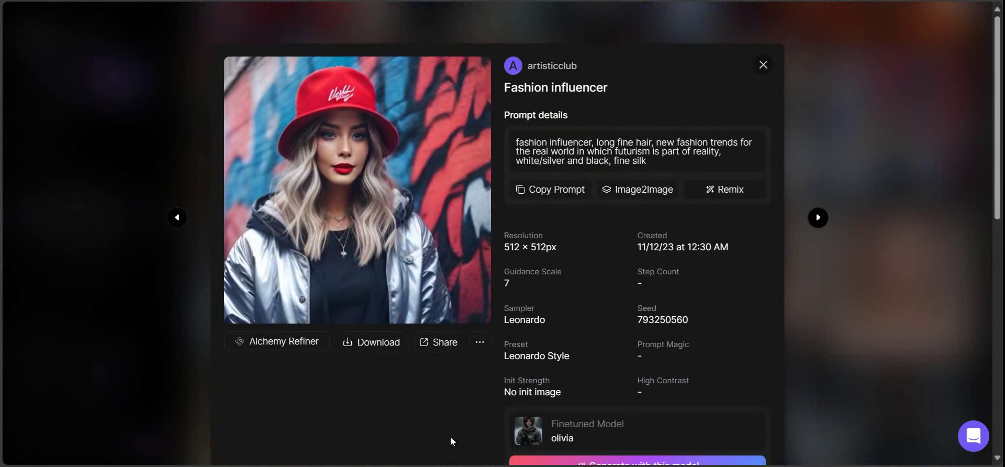
{"action": "left_click", "coordinate": [763, 66]}
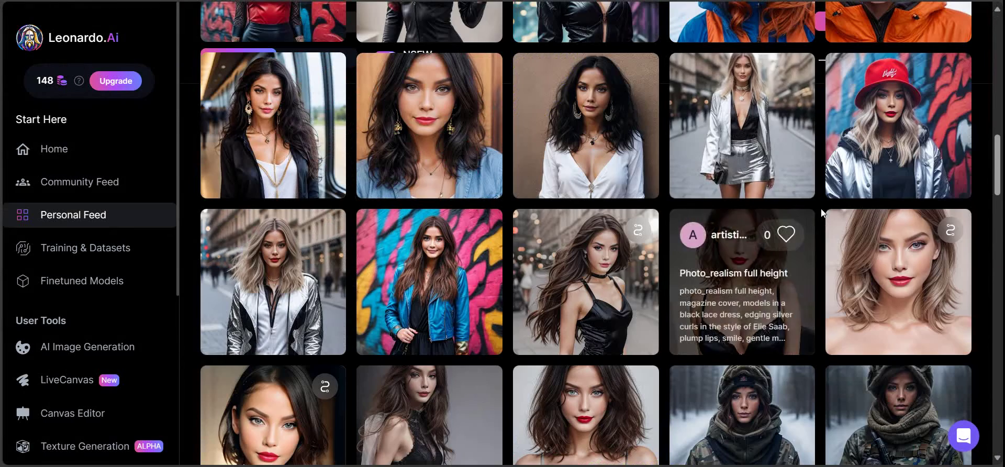
Open the 'Fashion influencer' image with the silver skirt, copy its prompt and close the details
{"action": "left_click", "coordinate": [747, 106]}
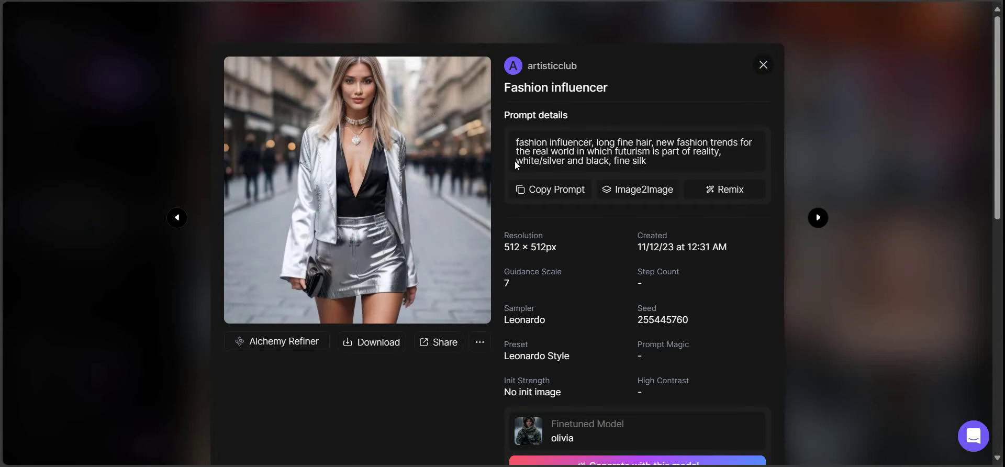
{"action": "left_click", "coordinate": [551, 189]}
{"action": "left_click", "coordinate": [763, 65]}
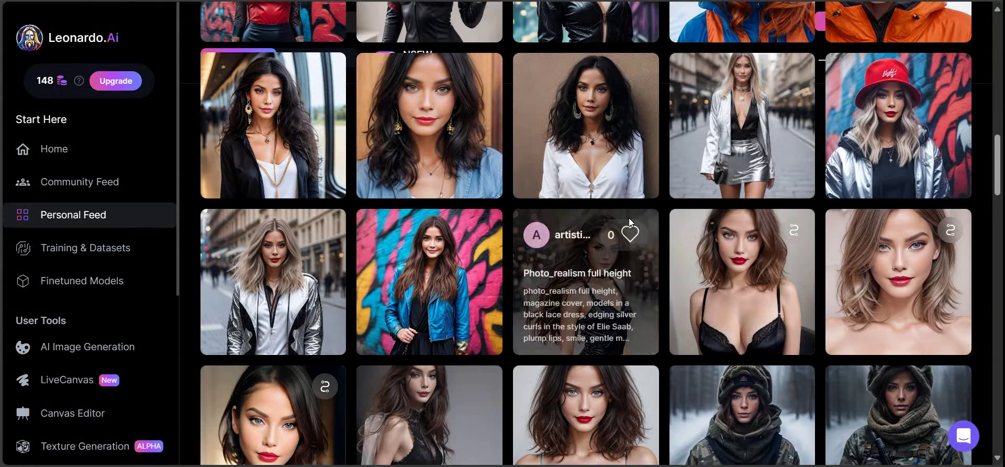
View the details of the two brunette portraits, in the white blouse and the denim shirt, closing each one
{"action": "left_click", "coordinate": [595, 109]}
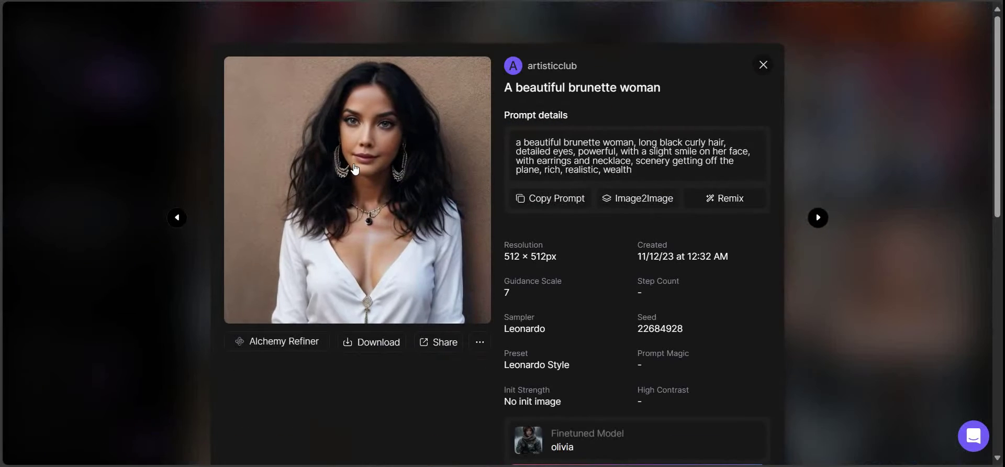
{"action": "left_click", "coordinate": [762, 66]}
{"action": "left_click", "coordinate": [550, 123]}
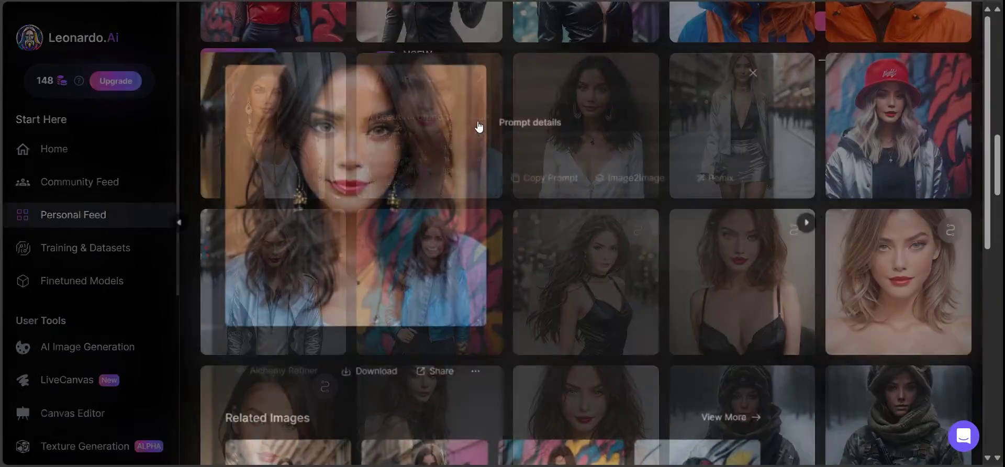
{"action": "left_click", "coordinate": [763, 65]}
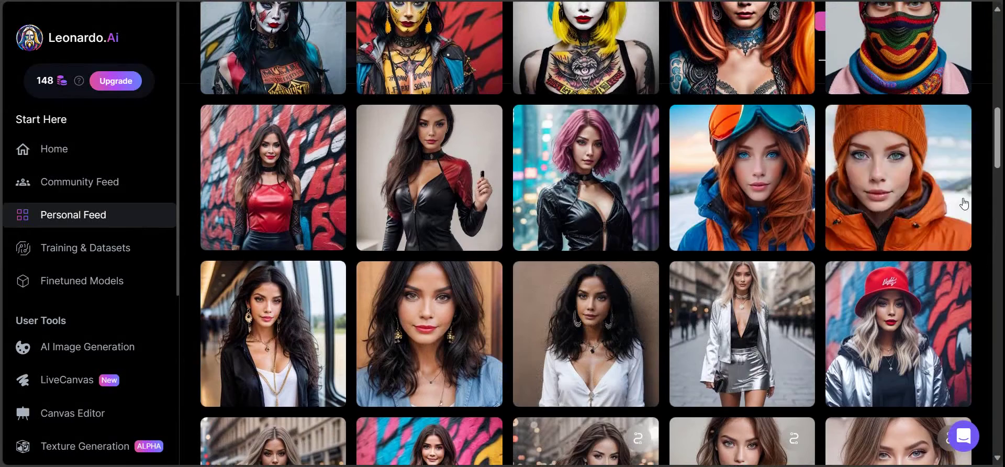
Open the orange-beanie portrait, compare it with the source image enhanced-image (2) in File Explorer, and return to the Leonardo.Ai feed
{"action": "left_click", "coordinate": [849, 145]}
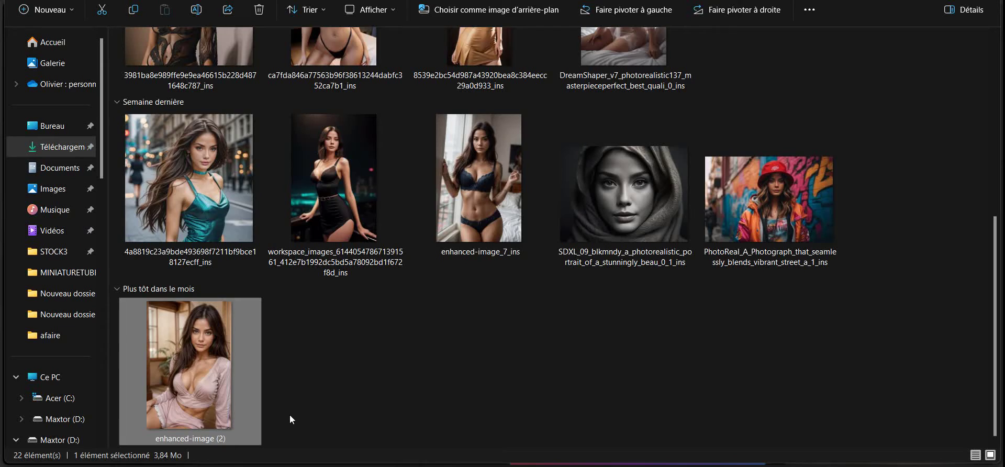
{"action": "double_click", "coordinate": [212, 371]}
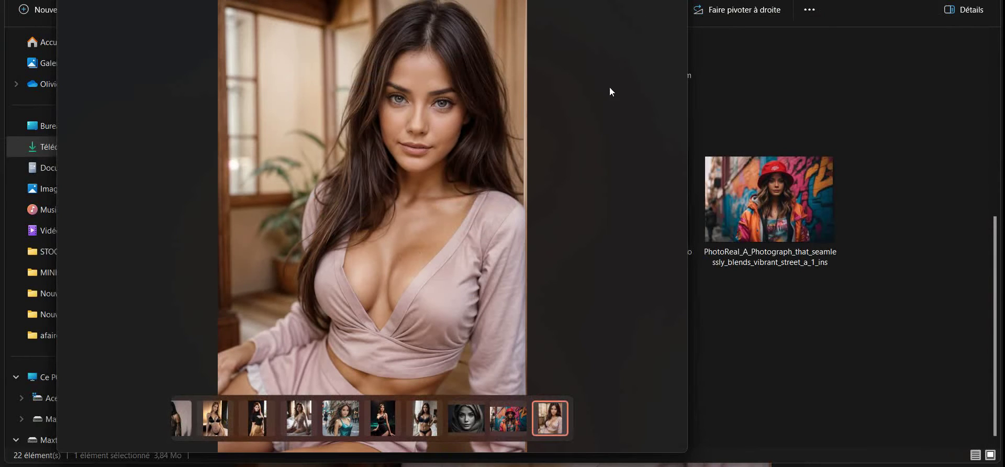
{"action": "left_click", "coordinate": [675, 1]}
{"action": "mouse_move", "coordinate": [502, 465]}
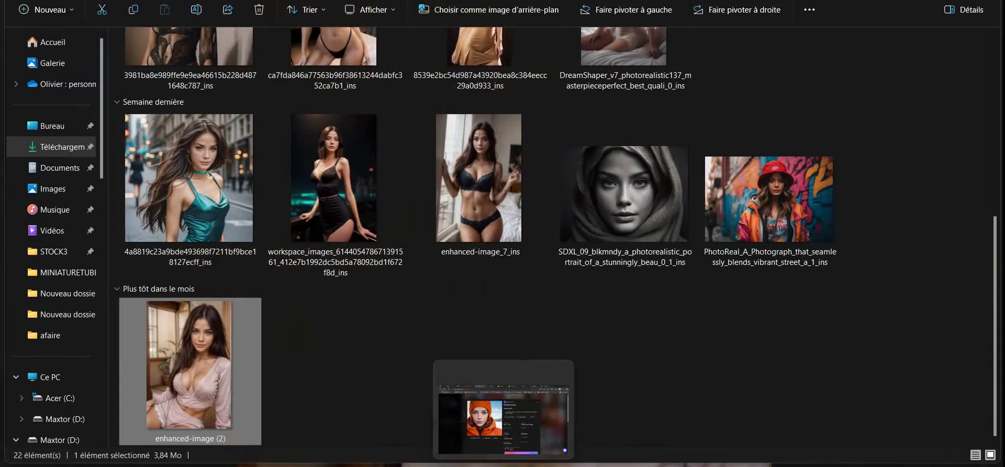
{"action": "left_click", "coordinate": [502, 413]}
{"action": "left_click", "coordinate": [762, 66]}
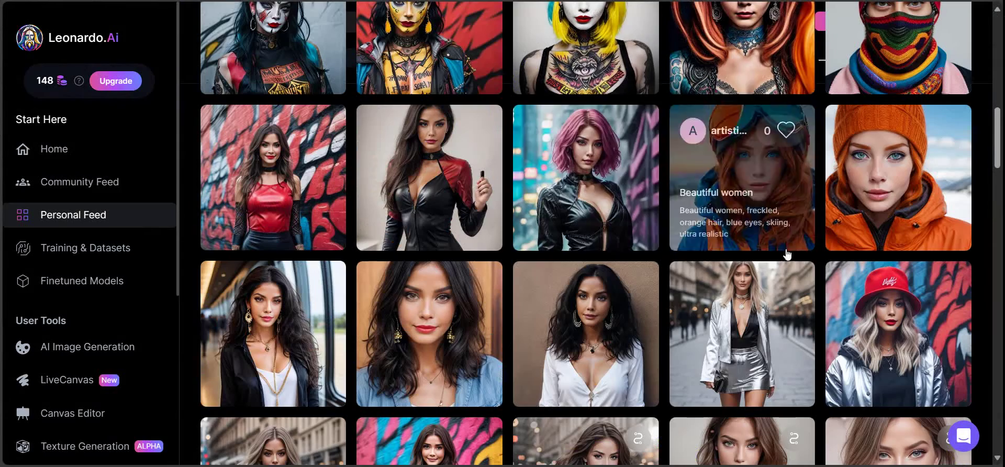
View the details of the pink-haired 'Modelshoot style' image and both red-and-black outfit images, closing each one
{"action": "left_click", "coordinate": [602, 156]}
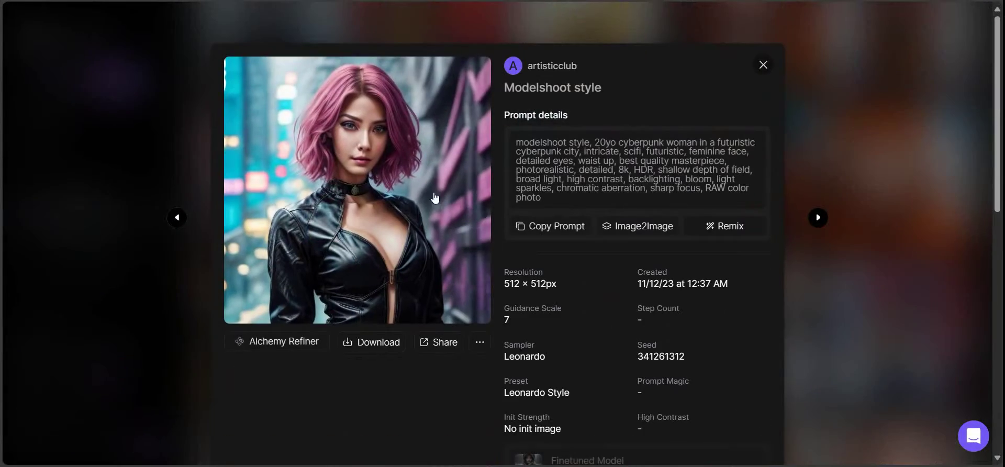
{"action": "left_click", "coordinate": [762, 64]}
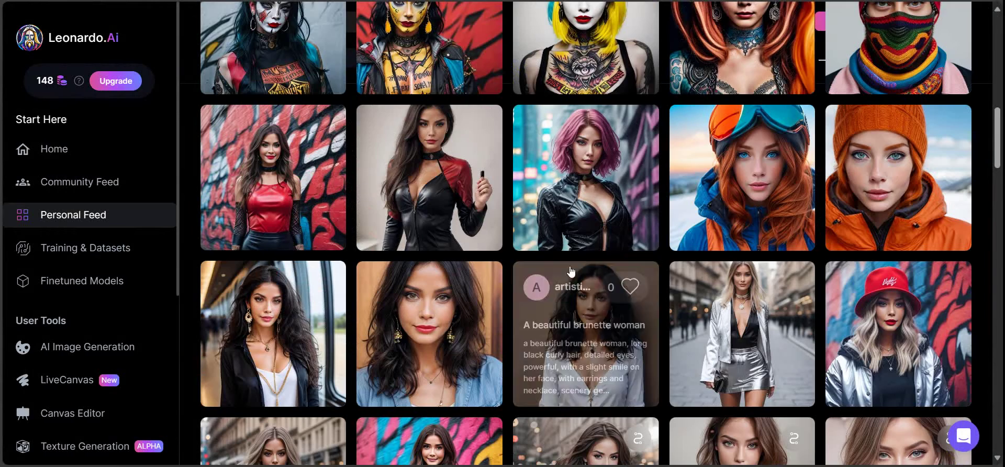
{"action": "left_click", "coordinate": [492, 161]}
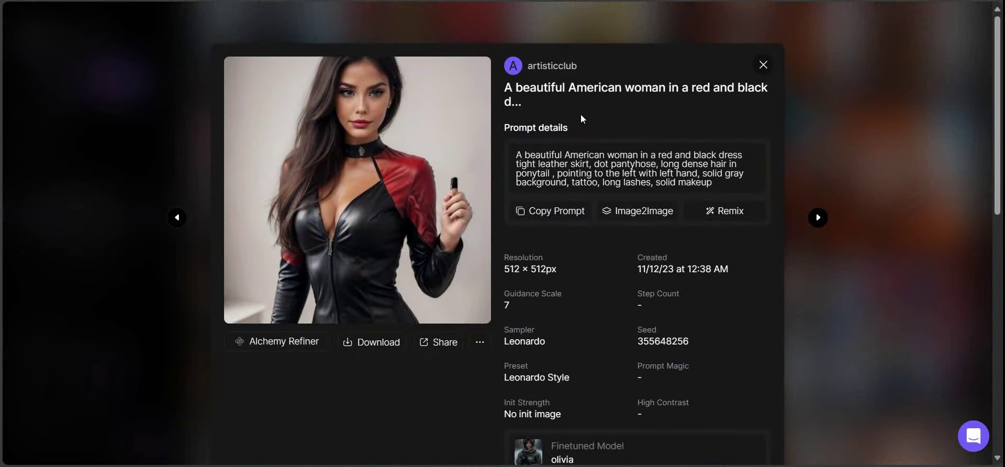
{"action": "left_click", "coordinate": [763, 65]}
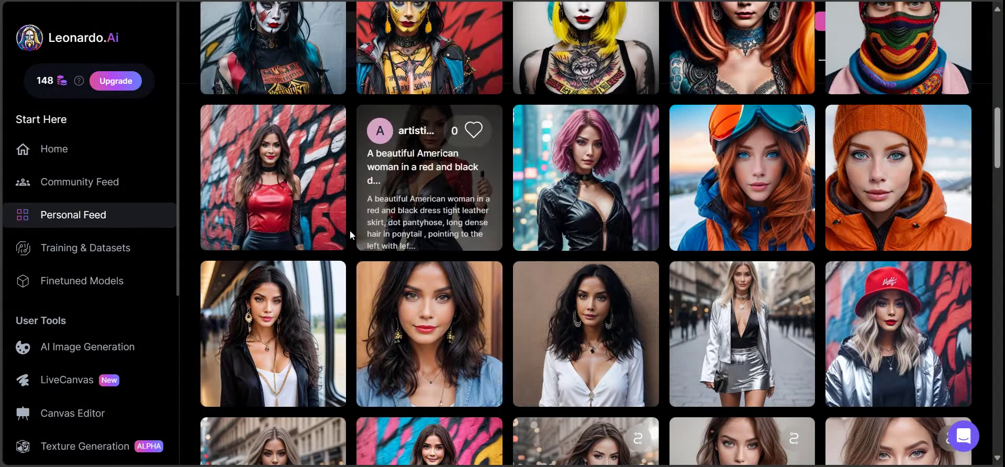
{"action": "left_click", "coordinate": [340, 188]}
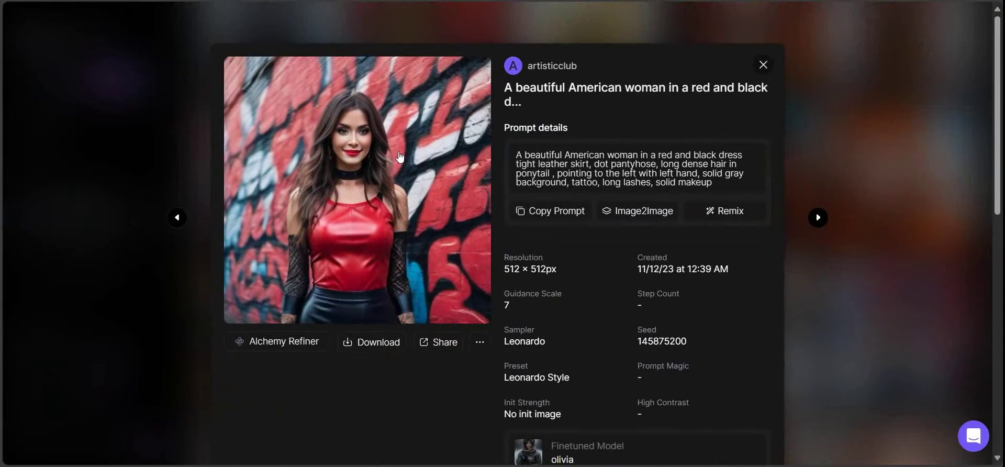
{"action": "left_click", "coordinate": [762, 68]}
View the details of the 'Film scene' images with the blue satin outfit and the white blouse, closing each one
{"action": "scroll", "coordinate": [738, 170], "scroll_direction": "up", "scroll_amount": 3}
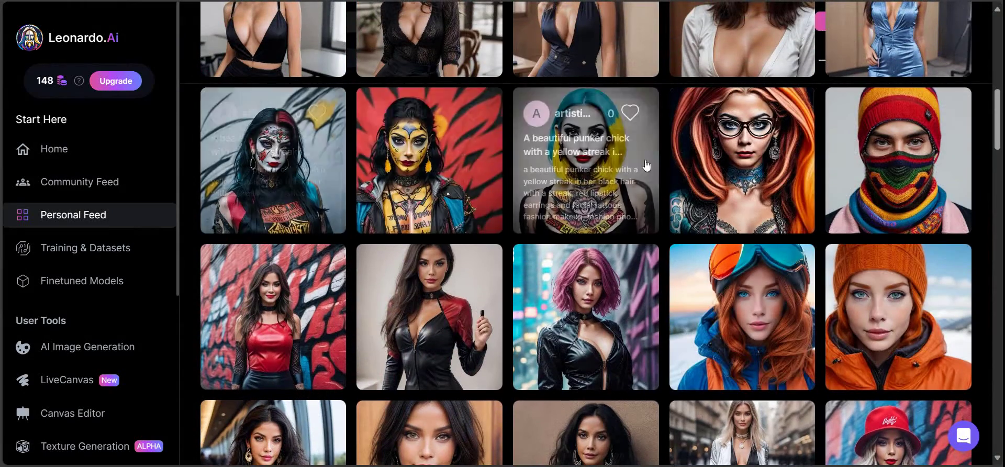
{"action": "scroll", "coordinate": [647, 165], "scroll_direction": "up", "scroll_amount": 3}
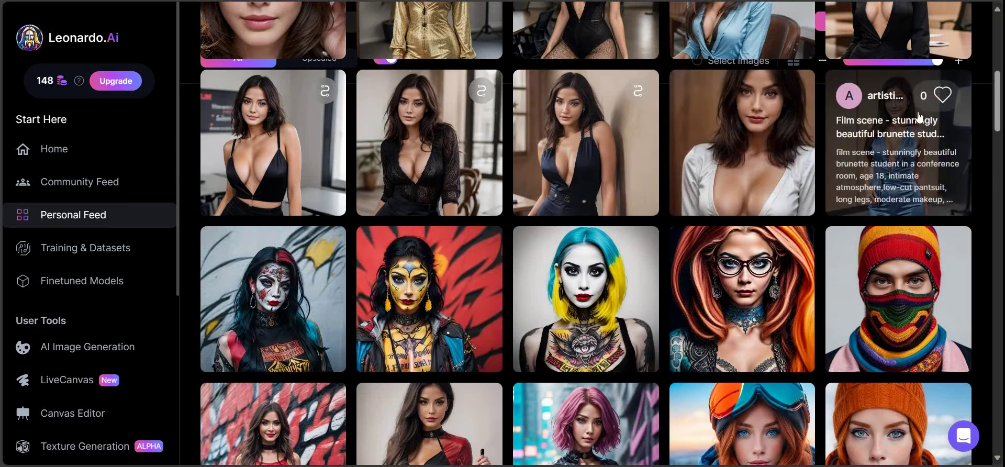
{"action": "left_click", "coordinate": [919, 116]}
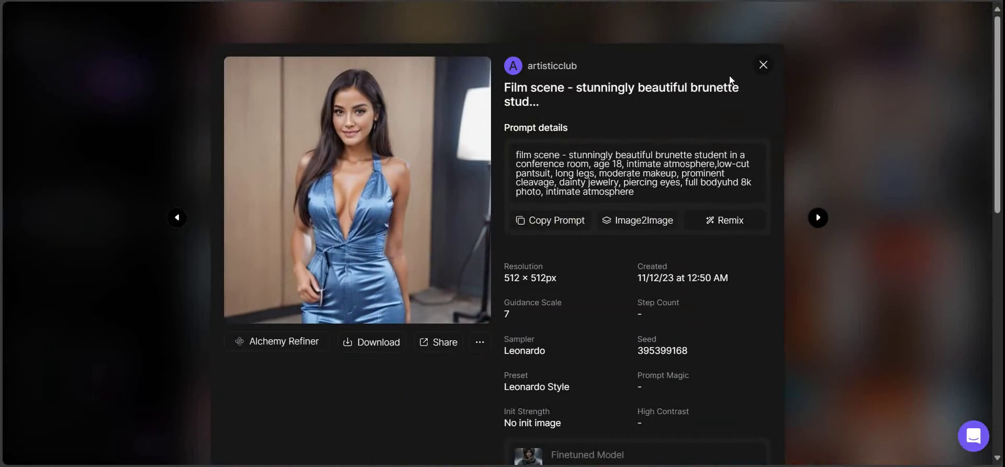
{"action": "left_click", "coordinate": [762, 65]}
{"action": "left_click", "coordinate": [799, 142]}
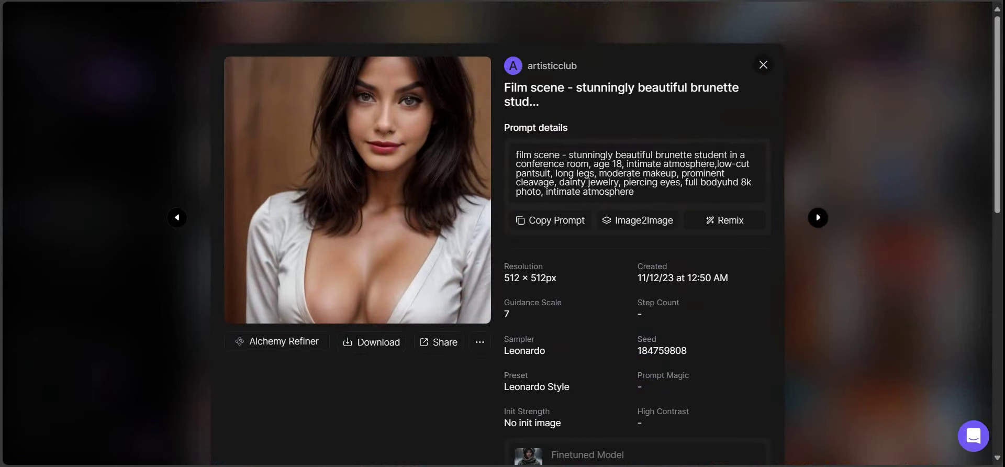
{"action": "left_click", "coordinate": [760, 74]}
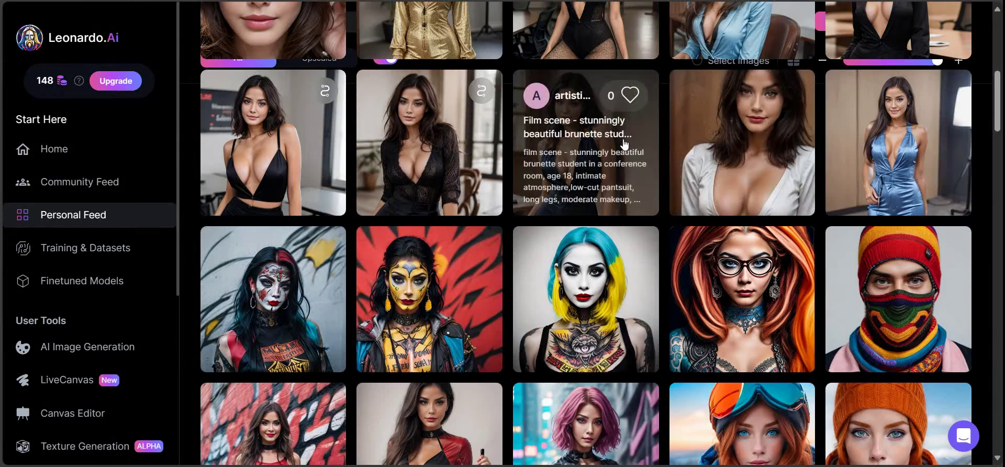
View the details of the 'Film scene' images with the navy outfit, the black lace top and the black strappy top, closing each one
{"action": "left_click", "coordinate": [623, 143]}
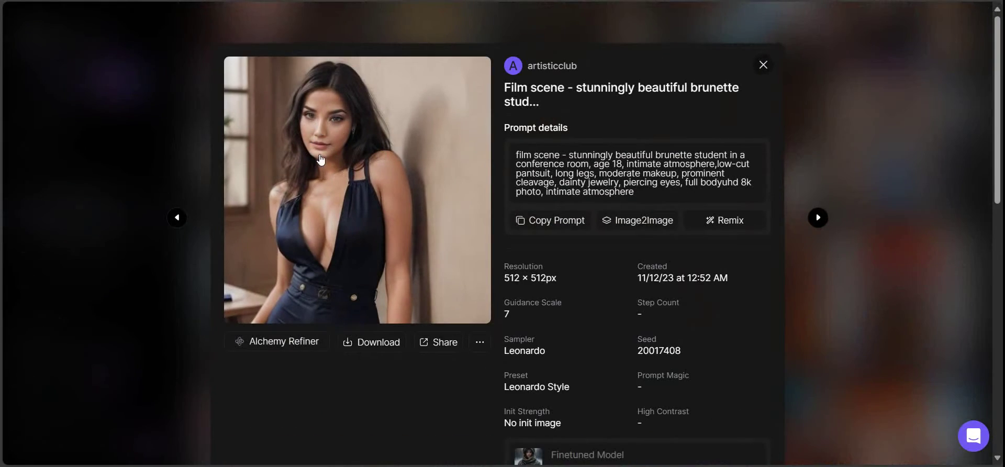
{"action": "left_click", "coordinate": [760, 67]}
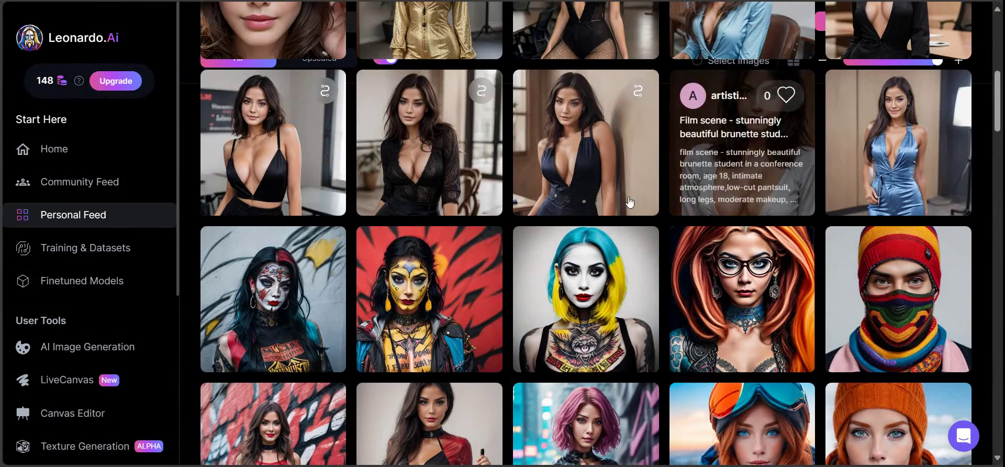
{"action": "left_click", "coordinate": [474, 144]}
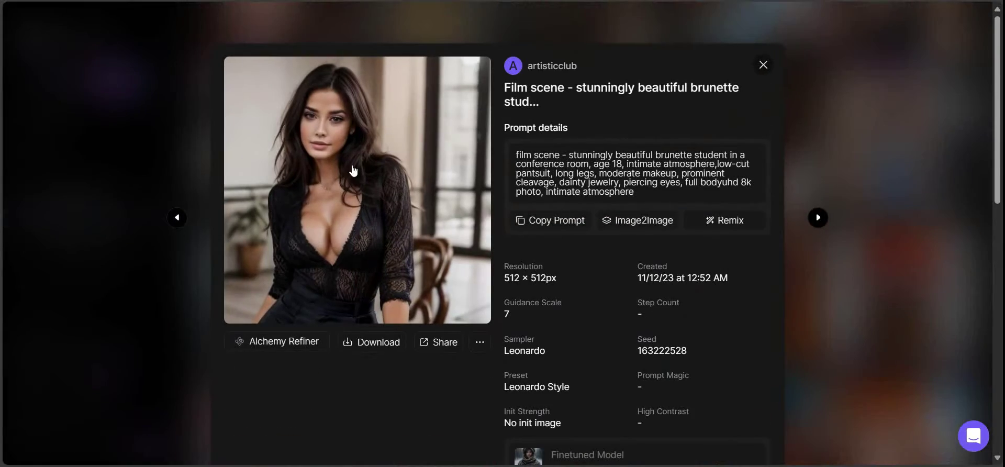
{"action": "left_click", "coordinate": [763, 66]}
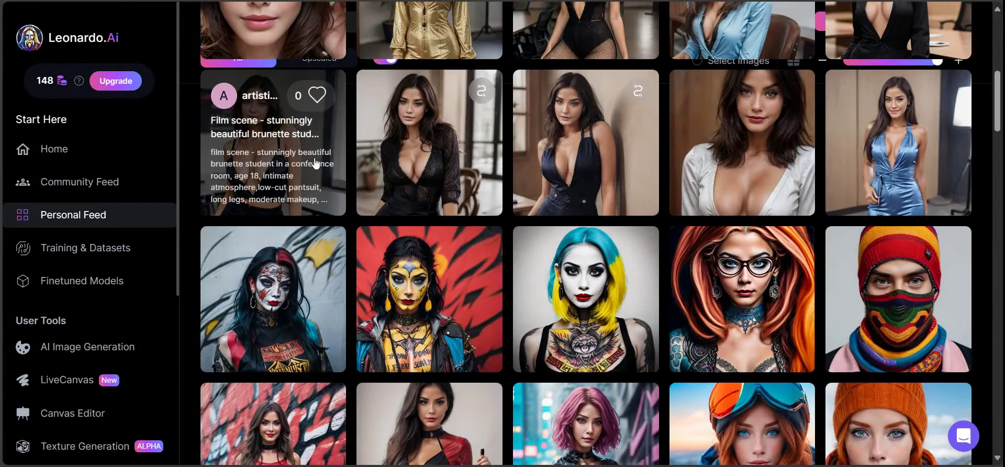
{"action": "left_click", "coordinate": [328, 145]}
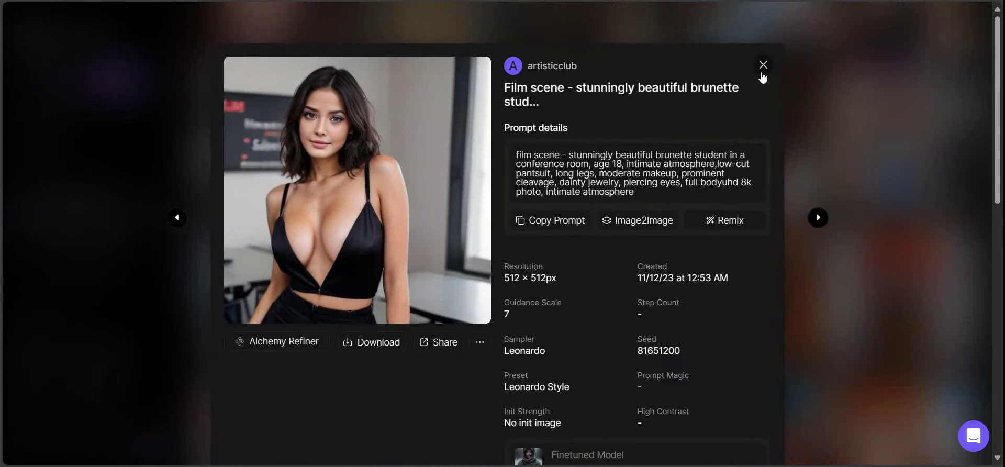
{"action": "left_click", "coordinate": [763, 65]}
Open the 'Film scene' image with the blue blouse, display enhanced-image (2) from the file folder, and return to the generated image
{"action": "scroll", "coordinate": [768, 240], "scroll_direction": "up", "scroll_amount": 3}
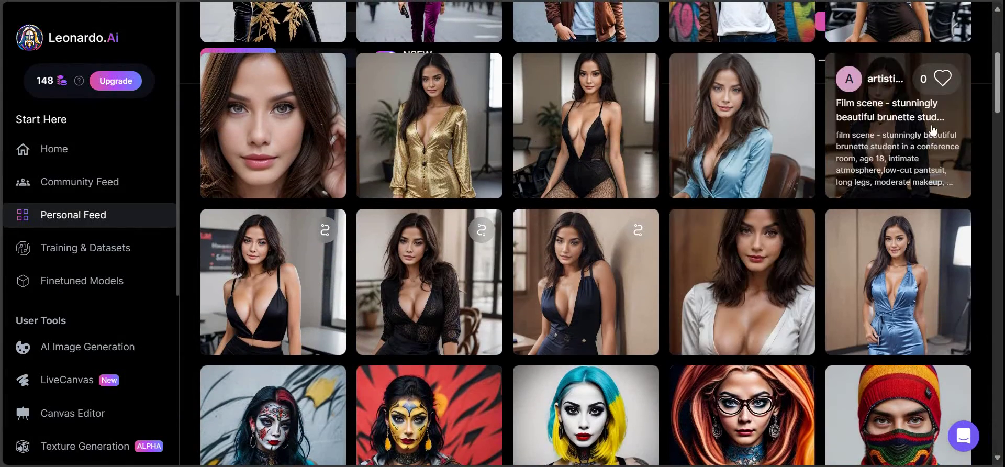
{"action": "left_click", "coordinate": [792, 99]}
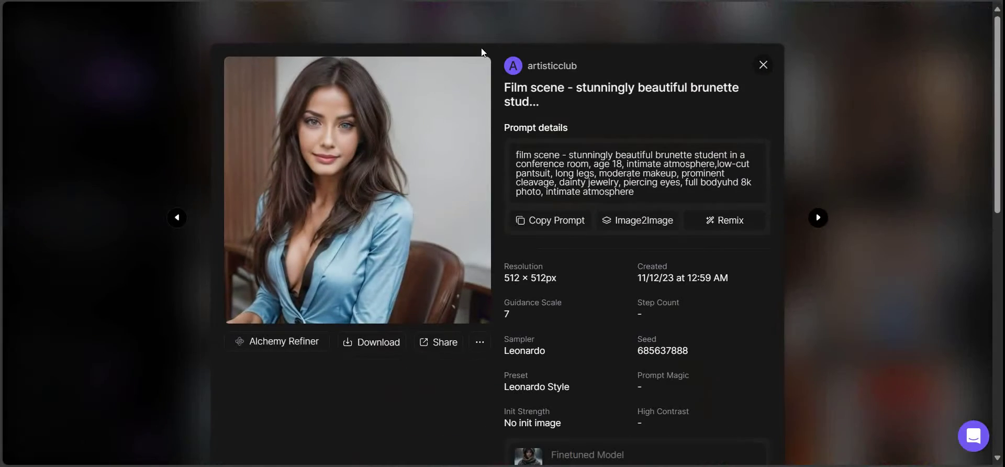
{"action": "key", "text": "alt+Tab"}
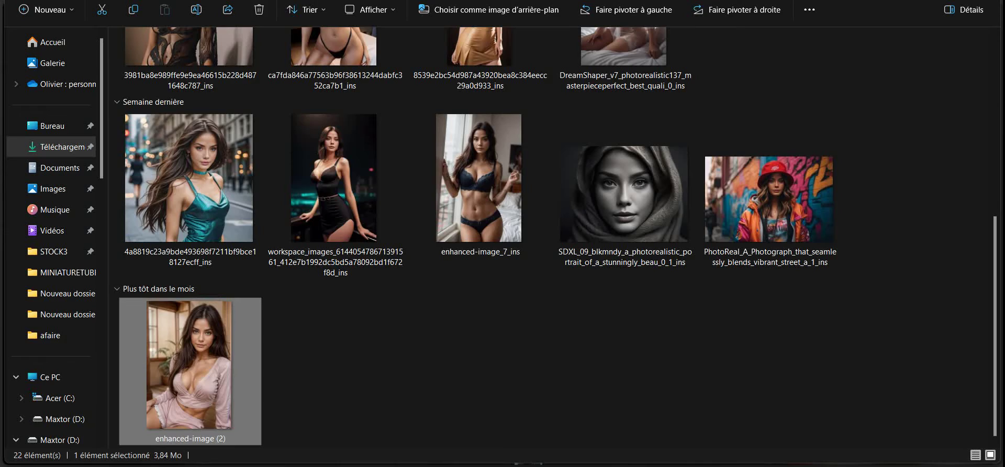
{"action": "double_click", "coordinate": [217, 366]}
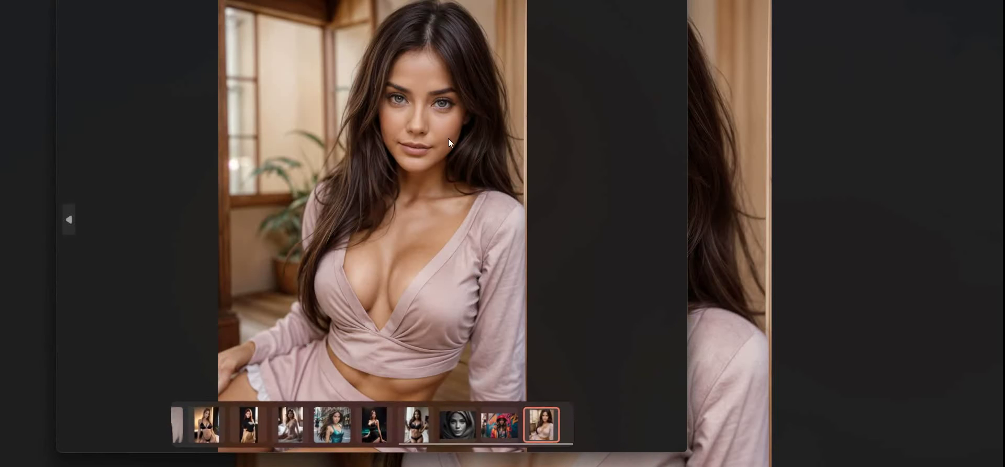
{"action": "key", "text": "alt+Tab"}
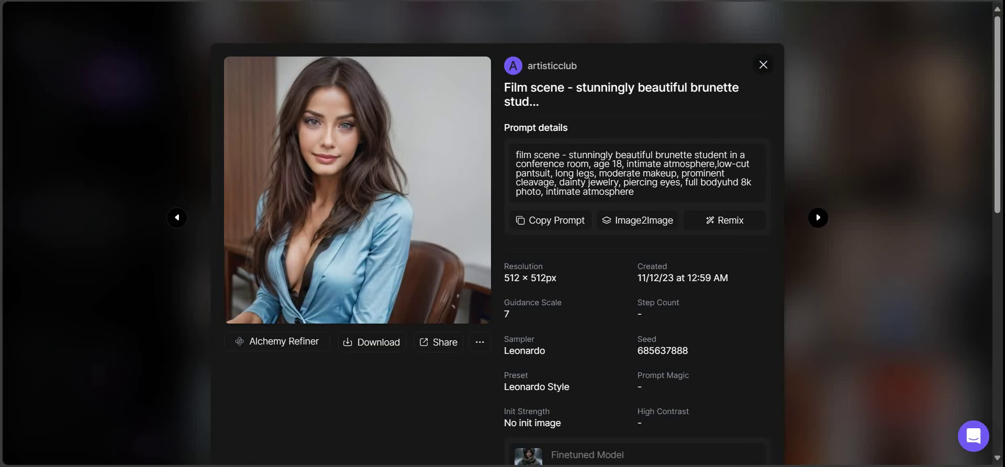
Alternate between the blue-blouse image and the enlarged source photo to compare the faces, ending with the image details closed
{"action": "key", "text": "alt+Tab"}
{"action": "key", "text": "alt+Tab"}
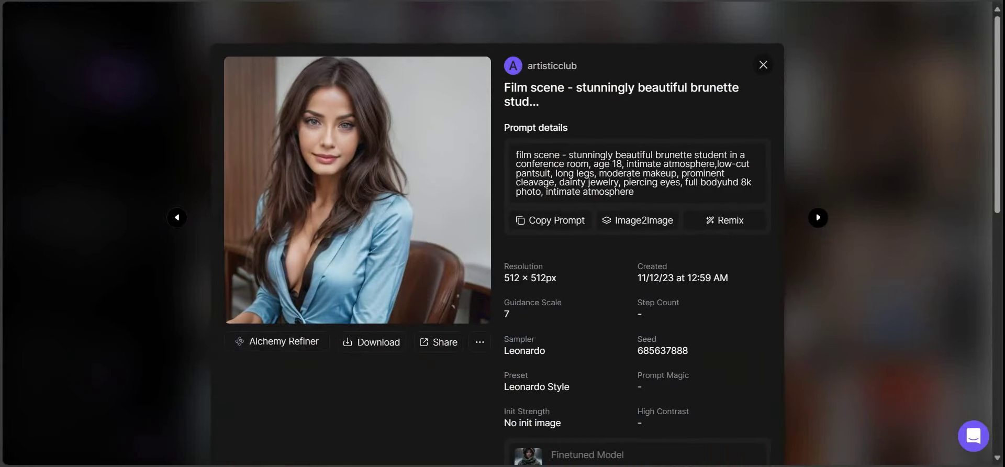
{"action": "key", "text": "alt+Tab"}
{"action": "key", "text": "alt+Tab"}
{"action": "key", "text": "alt+Tab"}
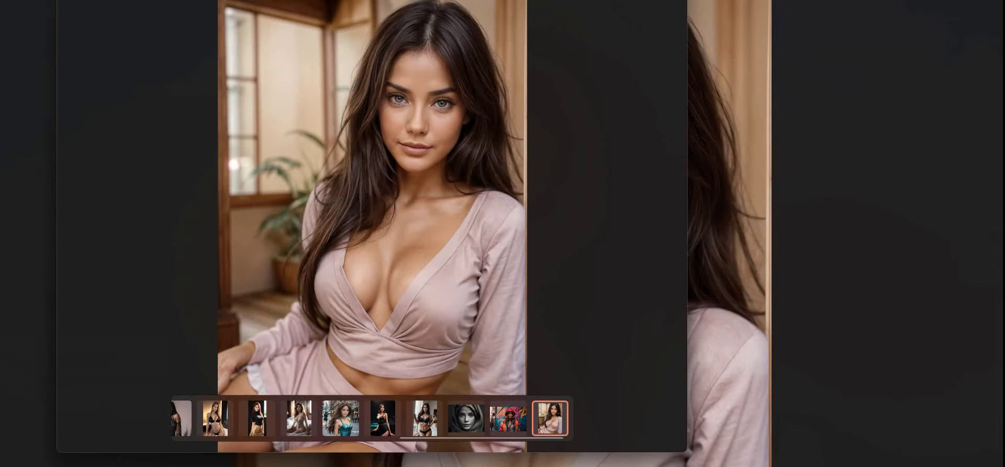
{"action": "key", "text": "alt+Tab"}
{"action": "key", "text": "alt+Tab"}
{"action": "key", "text": "alt+Tab"}
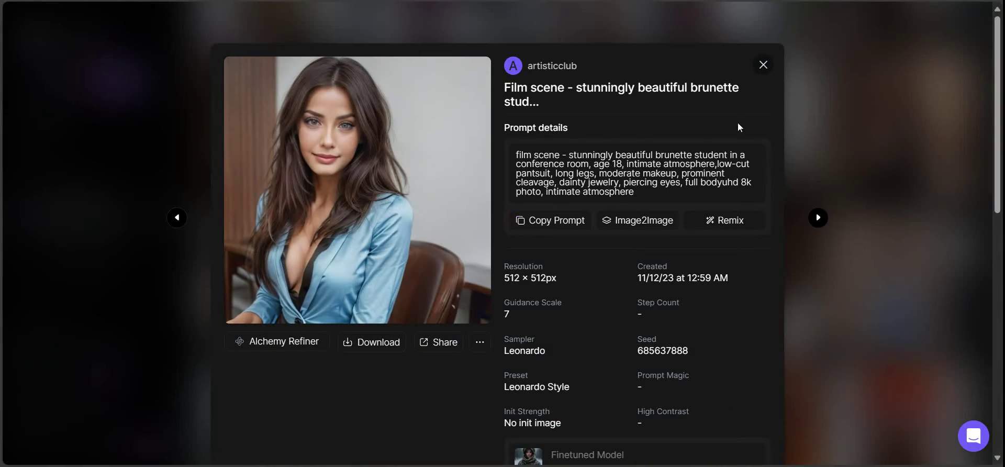
{"action": "left_click", "coordinate": [764, 73]}
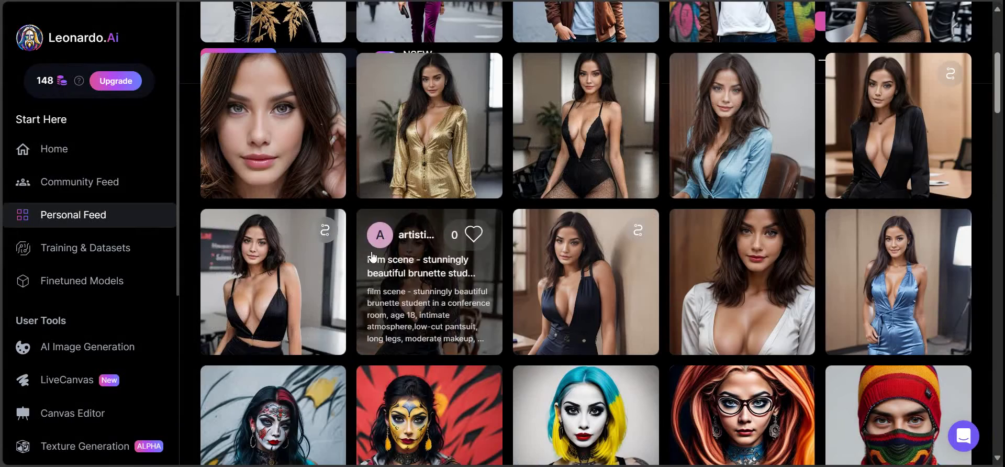
View the details of the 'Film scene' images with the black bodysuit and the gold outfit, closing each one
{"action": "left_click", "coordinate": [628, 111]}
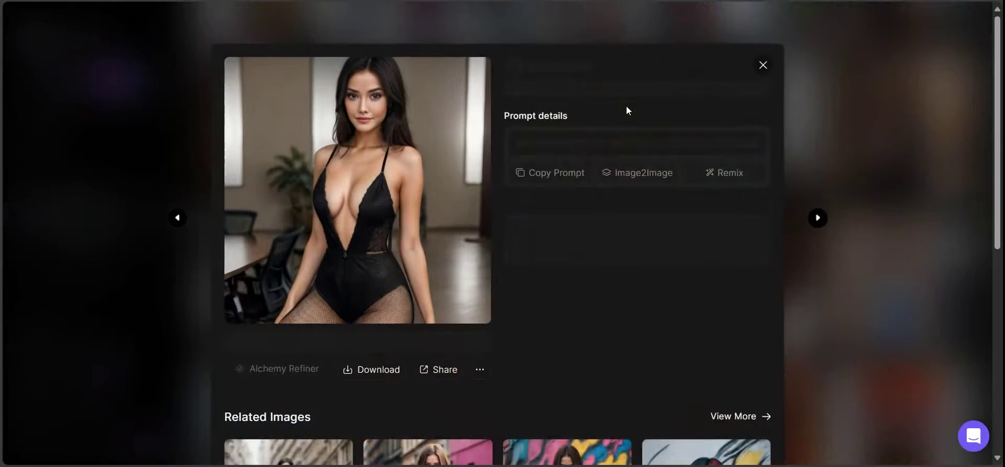
{"action": "left_click", "coordinate": [762, 65]}
{"action": "left_click", "coordinate": [486, 116]}
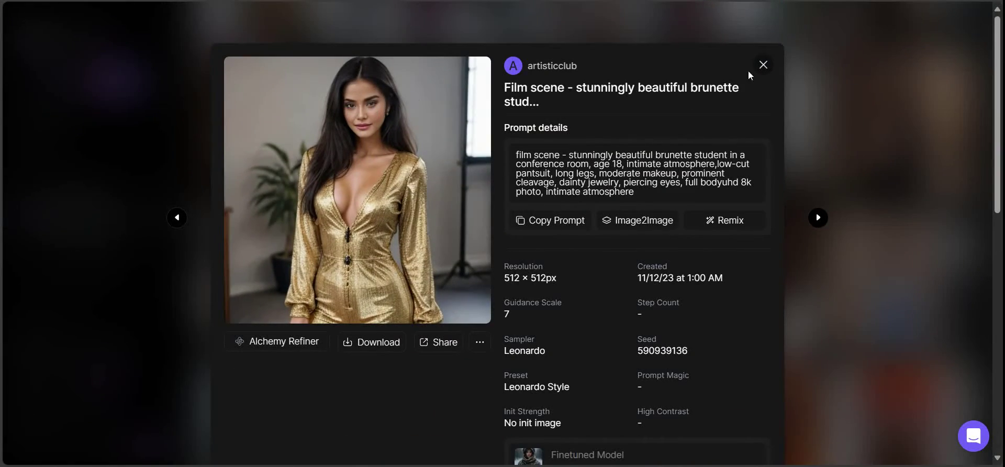
{"action": "left_click", "coordinate": [762, 65]}
Open the details of the close-up 'Film scene' portrait and display the source photo enhanced-image (2) from the file folder
{"action": "left_click", "coordinate": [330, 121]}
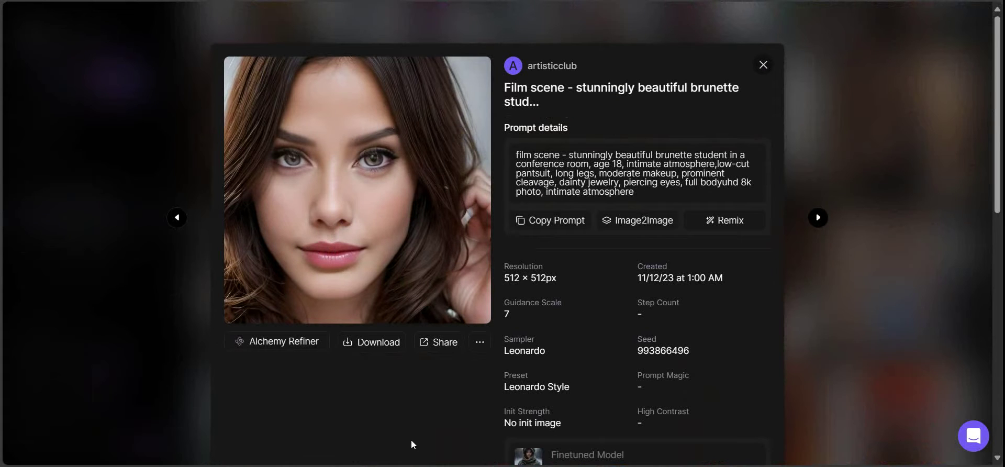
{"action": "left_click", "coordinate": [447, 413]}
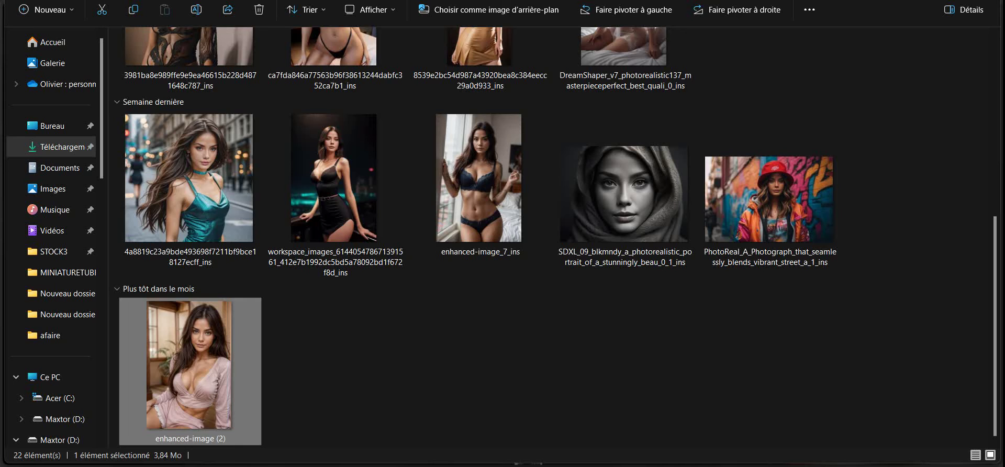
{"action": "double_click", "coordinate": [208, 357]}
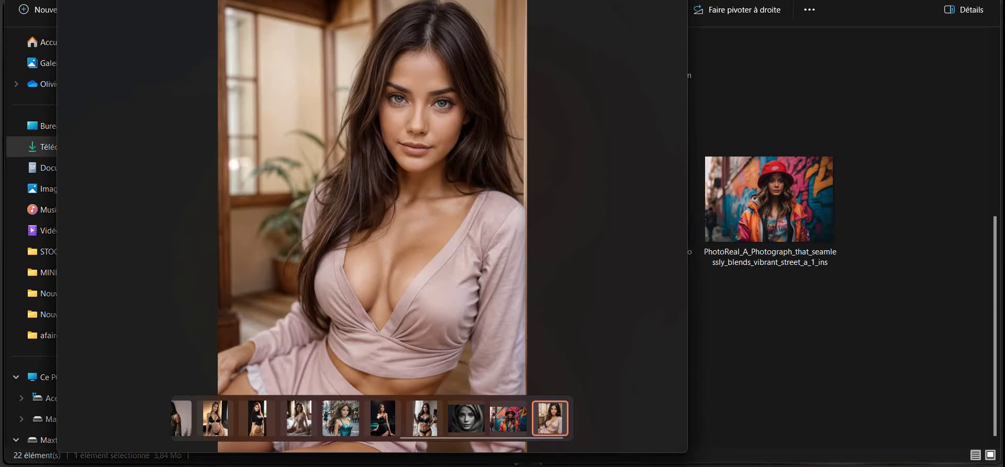
Alternate between the close-up portrait and the enlarged source photo to compare the faces, ending with the image details closed
{"action": "key", "text": "alt+Tab"}
{"action": "key", "text": "alt+Tab"}
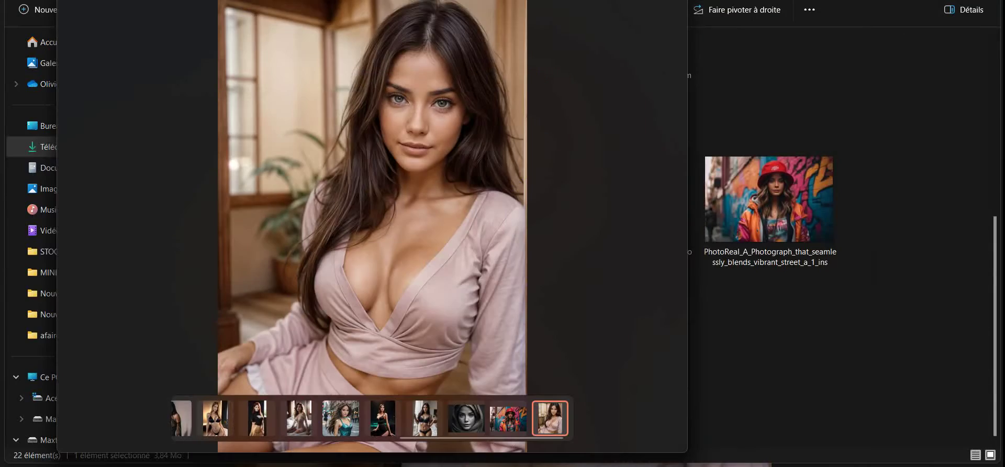
{"action": "key", "text": "alt+Tab"}
{"action": "key", "text": "alt+Tab"}
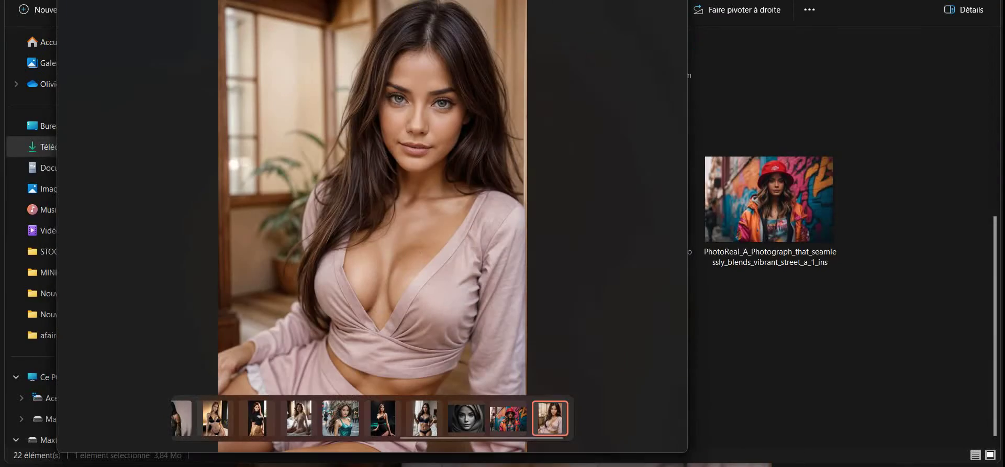
{"action": "key", "text": "alt+Tab"}
{"action": "key", "text": "F11"}
{"action": "key", "text": "alt+Tab"}
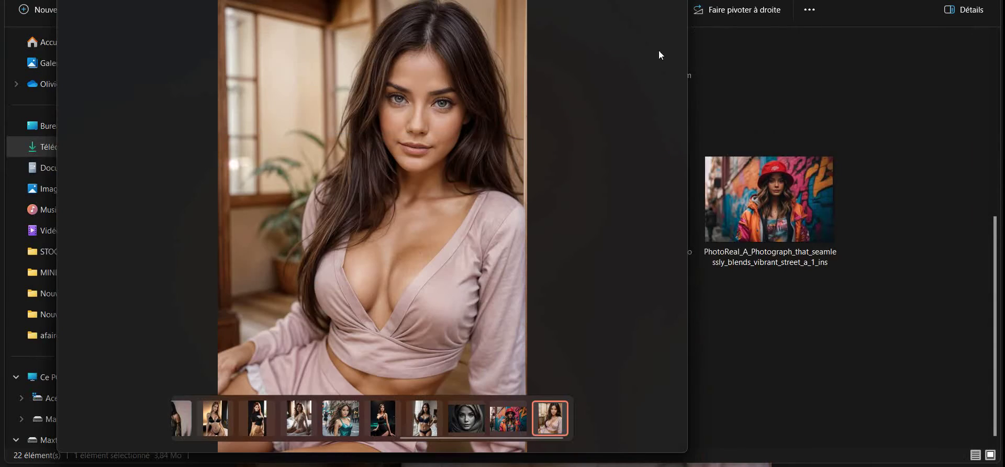
{"action": "key", "text": "alt+Tab"}
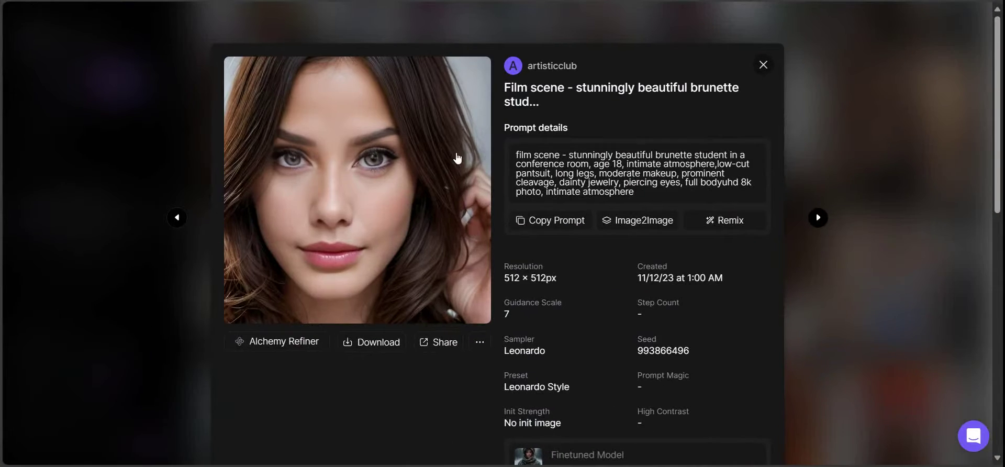
{"action": "left_click", "coordinate": [763, 64]}
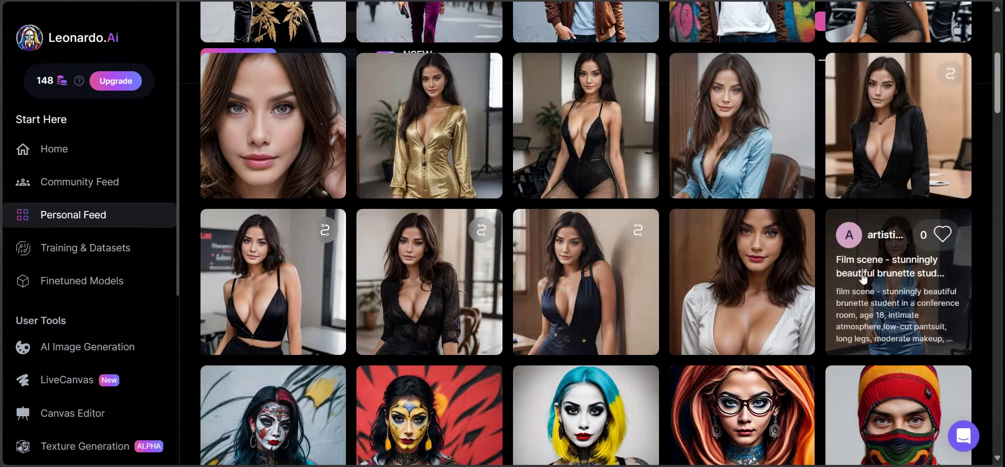
Open AI Image Generation and look through the generation history of the olivia model's images
{"action": "scroll", "coordinate": [834, 294], "scroll_direction": "up", "scroll_amount": 3}
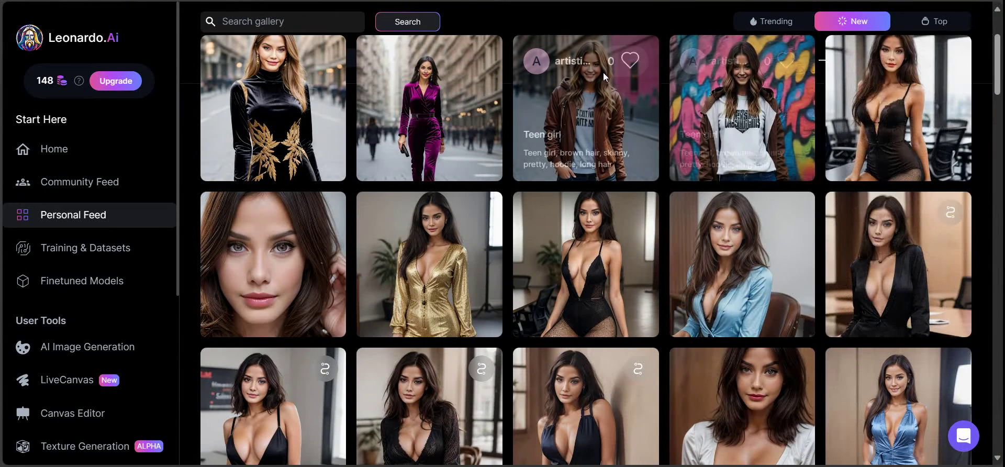
{"action": "scroll", "coordinate": [467, 155], "scroll_direction": "up", "scroll_amount": 3}
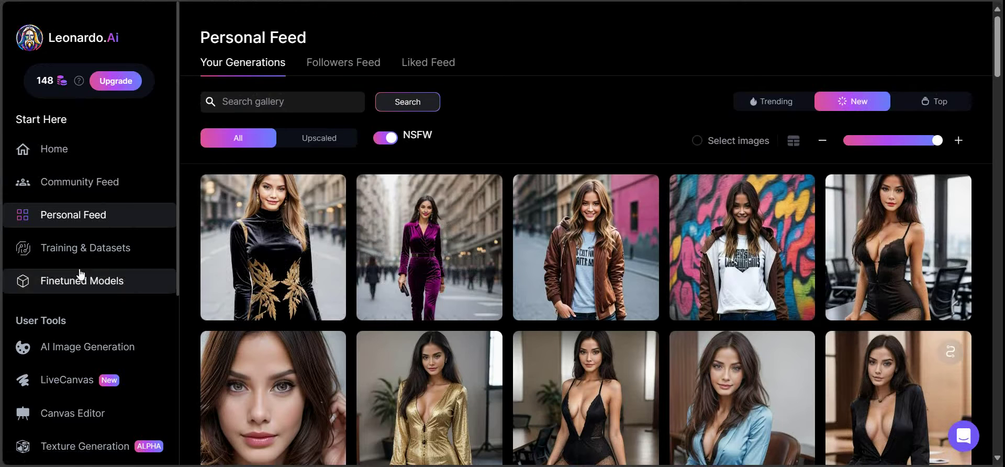
{"action": "left_click", "coordinate": [96, 350]}
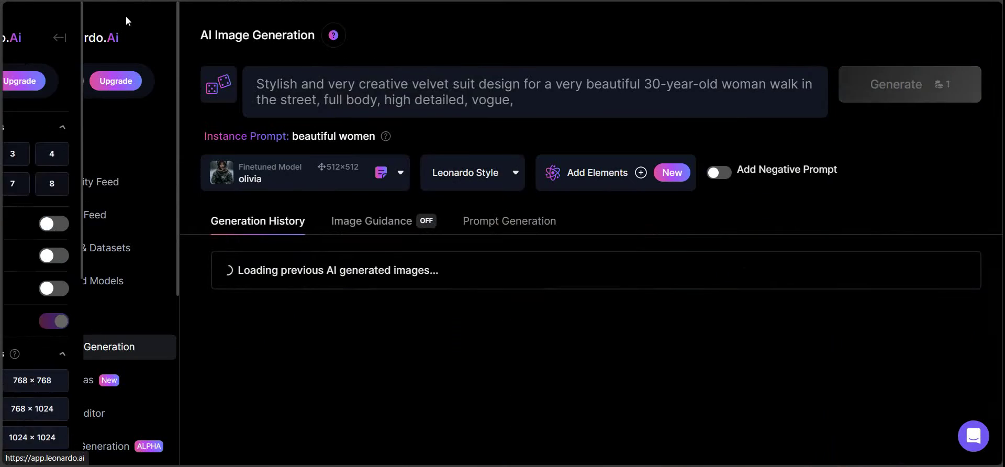
{"action": "scroll", "coordinate": [293, 210], "scroll_direction": "down", "scroll_amount": 5}
{"action": "scroll", "coordinate": [259, 136], "scroll_direction": "down", "scroll_amount": 2}
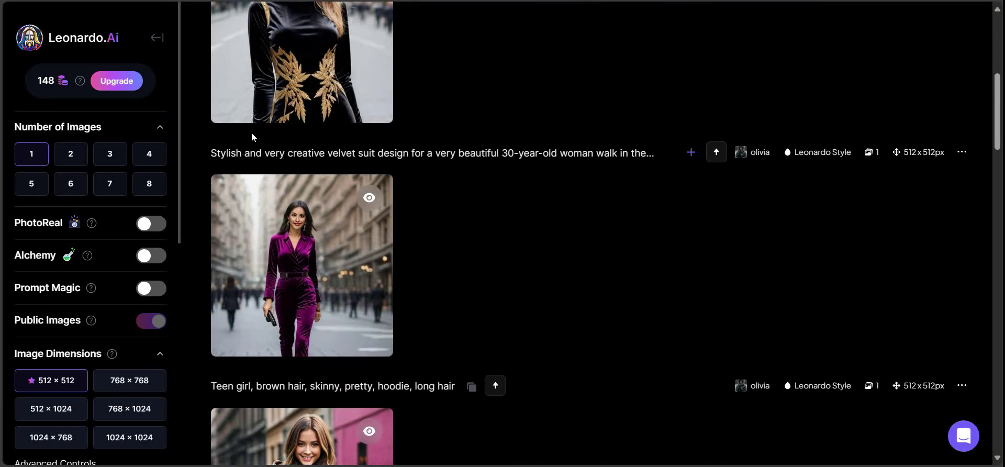
{"action": "scroll", "coordinate": [42, 56], "scroll_direction": "up", "scroll_amount": 3}
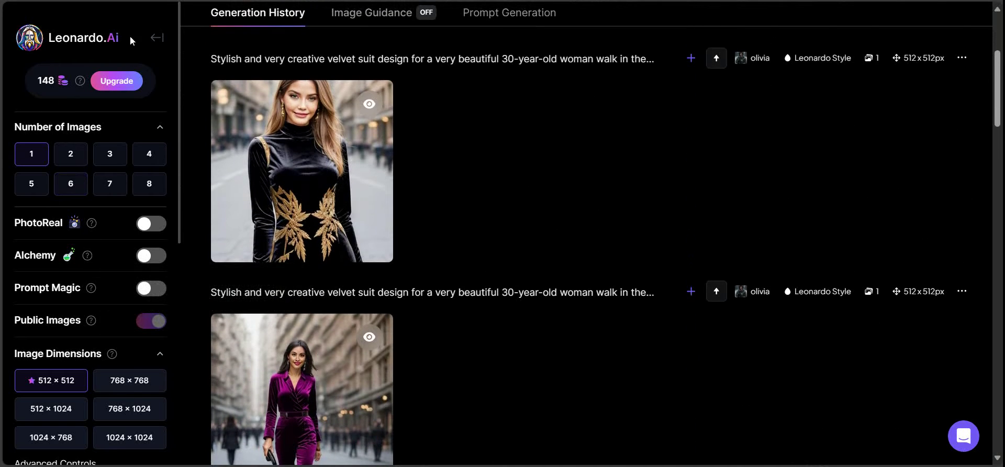
Open the Community Feed, copy the prompt of the image 'Beautiful woman with long curly black hair' and close its details
{"action": "left_click", "coordinate": [156, 37]}
{"action": "left_click", "coordinate": [103, 190]}
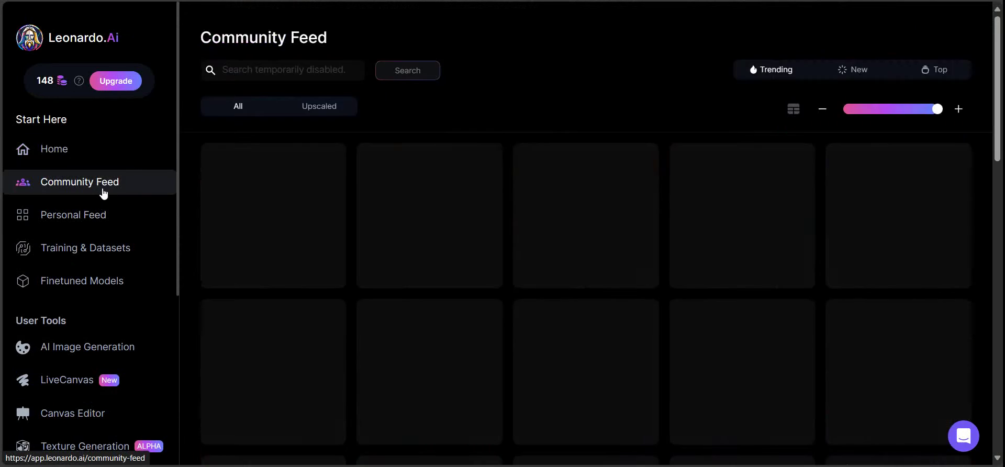
{"action": "scroll", "coordinate": [432, 231], "scroll_direction": "down", "scroll_amount": 3}
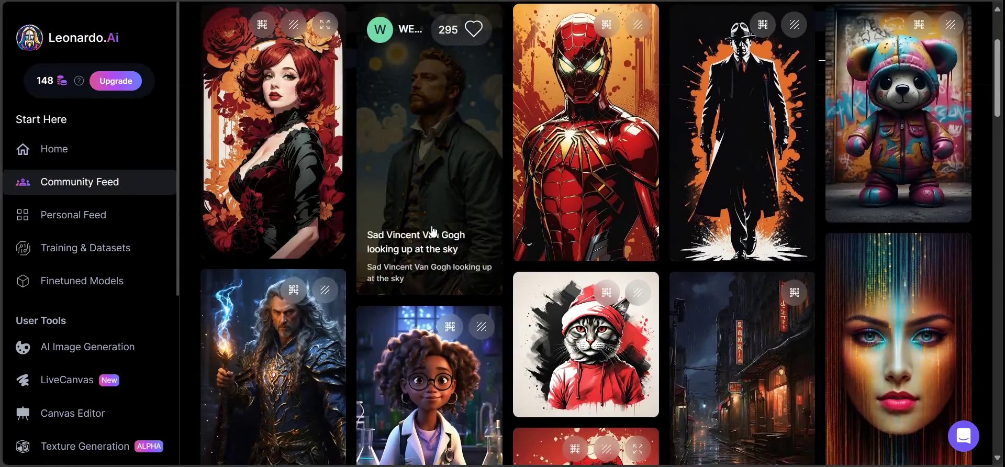
{"action": "scroll", "coordinate": [398, 209], "scroll_direction": "down", "scroll_amount": 3}
{"action": "scroll", "coordinate": [308, 178], "scroll_direction": "down", "scroll_amount": 3}
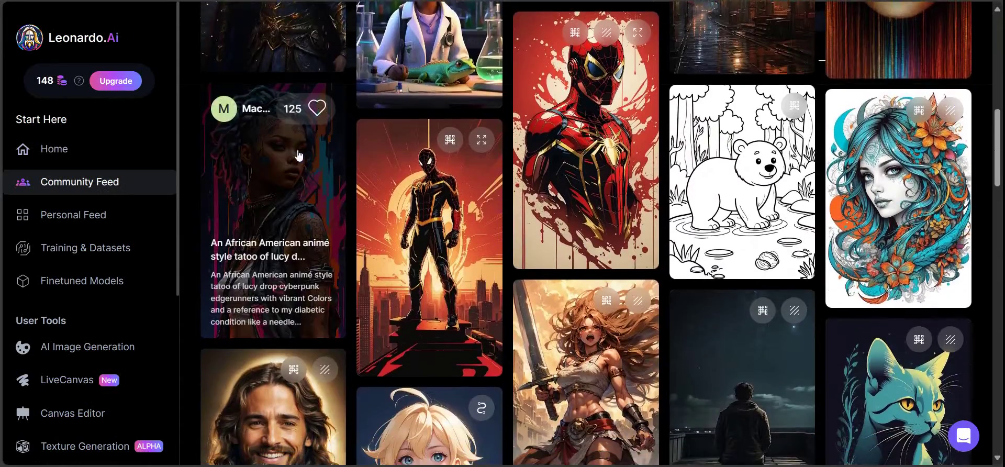
{"action": "scroll", "coordinate": [359, 133], "scroll_direction": "down", "scroll_amount": 8}
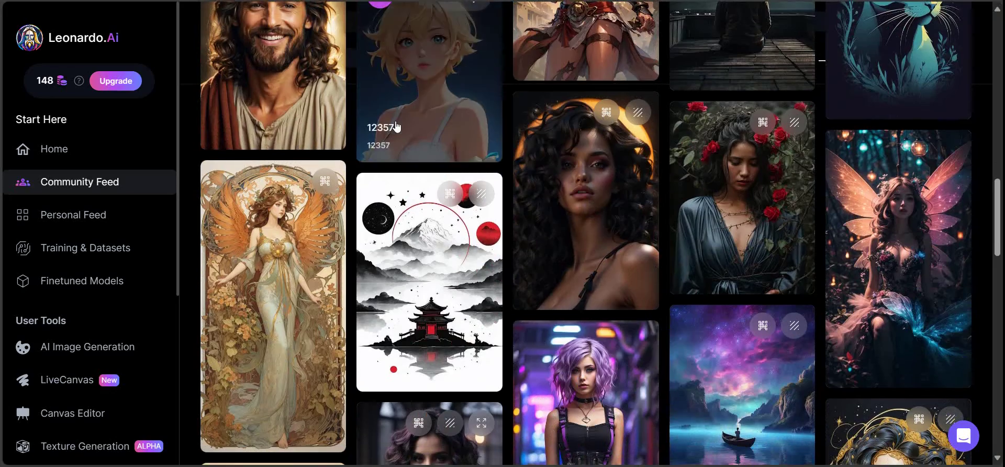
{"action": "scroll", "coordinate": [409, 134], "scroll_direction": "down", "scroll_amount": 5}
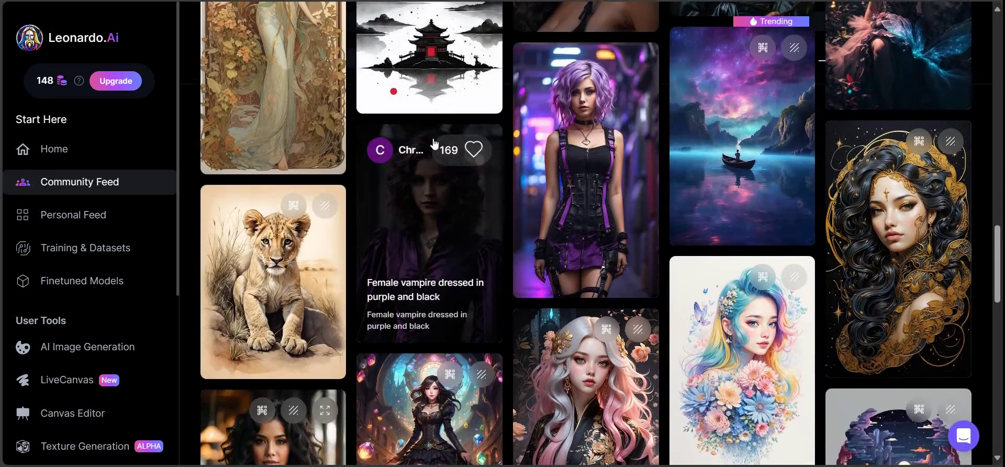
{"action": "scroll", "coordinate": [433, 192], "scroll_direction": "down", "scroll_amount": 4}
{"action": "scroll", "coordinate": [307, 209], "scroll_direction": "down", "scroll_amount": 1}
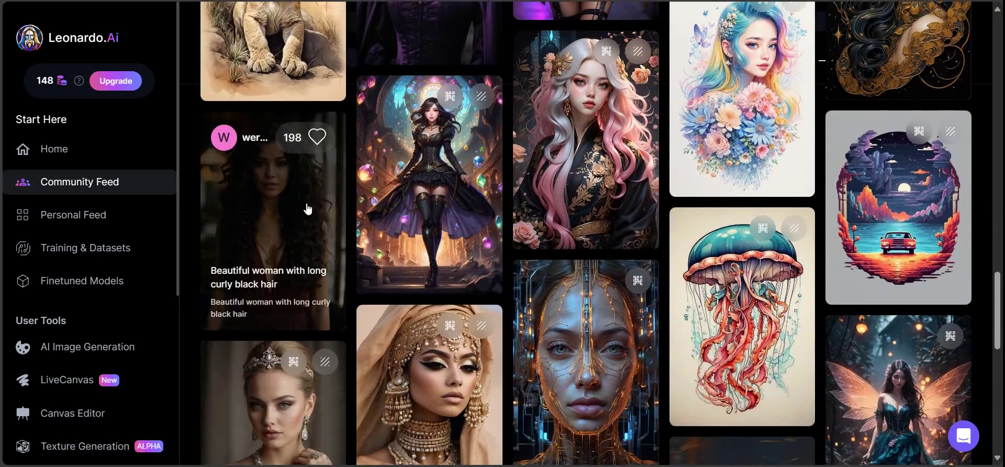
{"action": "left_click", "coordinate": [283, 208]}
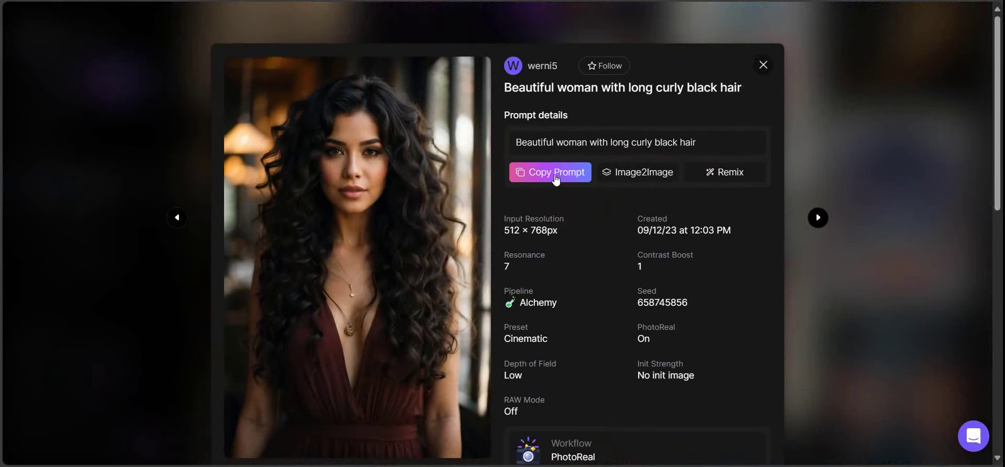
{"action": "left_click", "coordinate": [549, 172]}
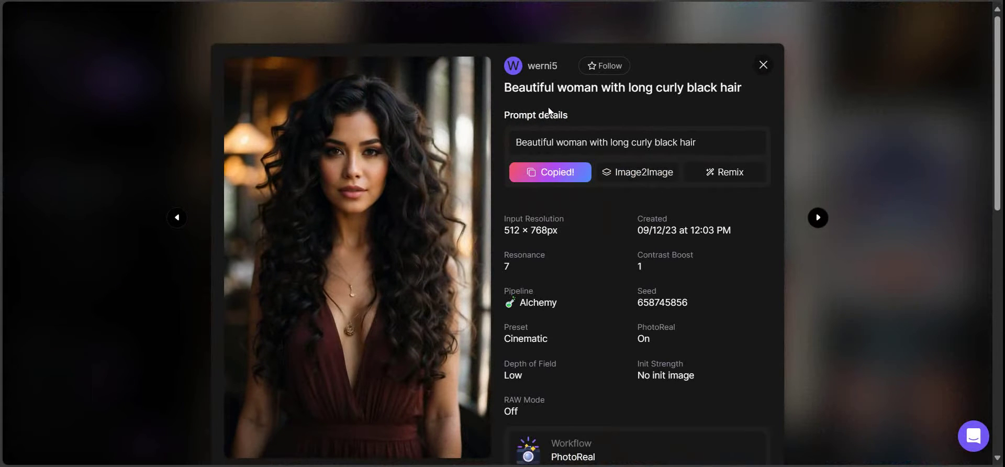
{"action": "left_click", "coordinate": [752, 66]}
Replace the prompt in AI Image Generation with the copied text 'Beautiful woman with long curly black hair'
{"action": "left_click", "coordinate": [86, 345]}
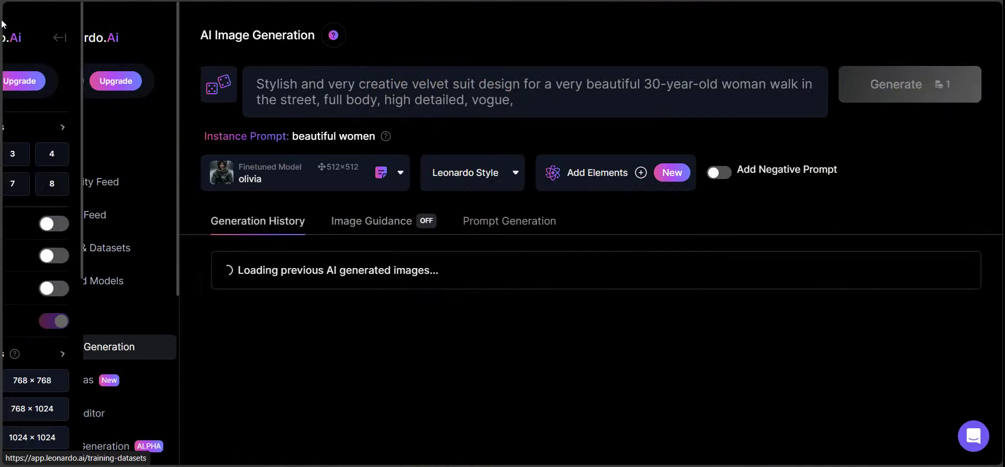
{"action": "triple_click", "coordinate": [492, 92]}
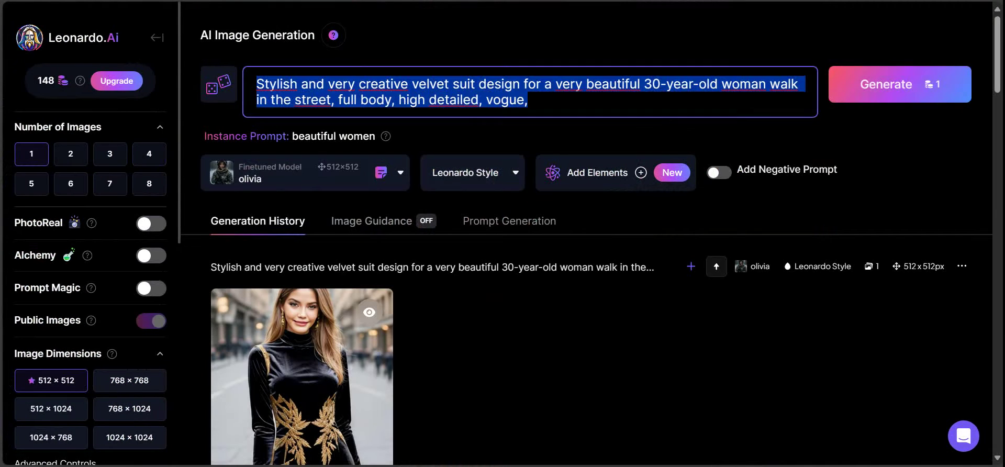
{"action": "right_click", "coordinate": [546, 100]}
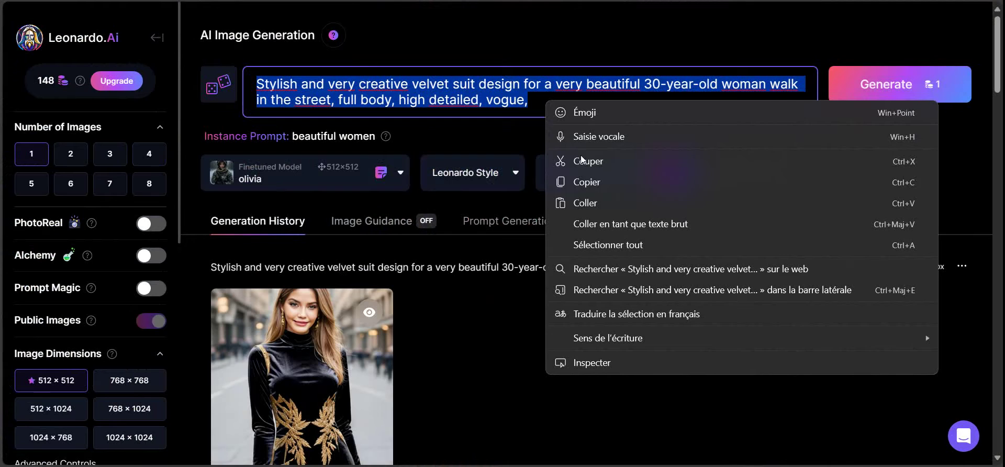
{"action": "left_click", "coordinate": [587, 205]}
{"action": "right_click", "coordinate": [471, 201]}
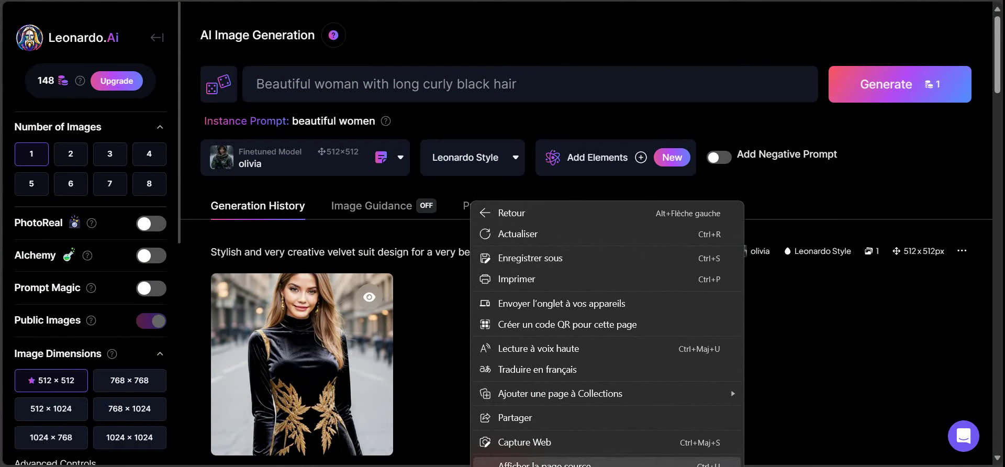
{"action": "key", "text": "Escape"}
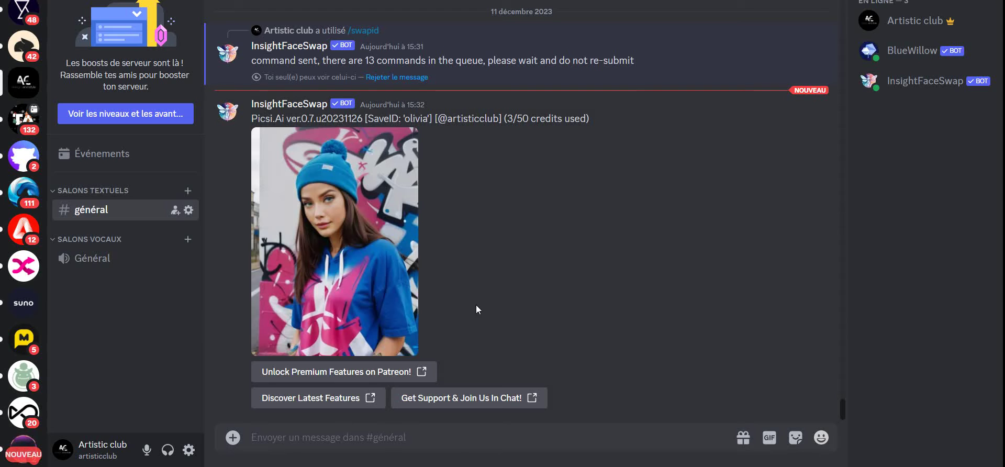
View the InsightFaceSwap picture with the blue beanie enlarged in Discord and close it
{"action": "left_click", "coordinate": [344, 223]}
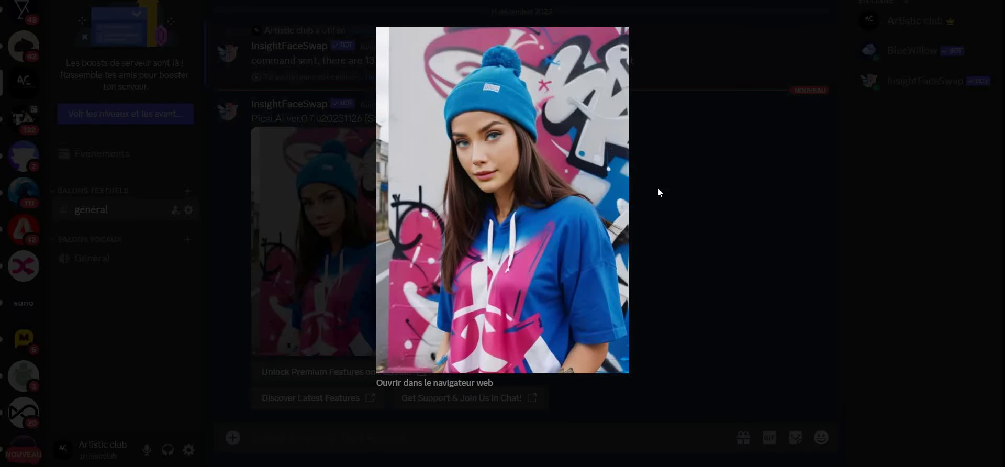
{"action": "left_click", "coordinate": [678, 220]}
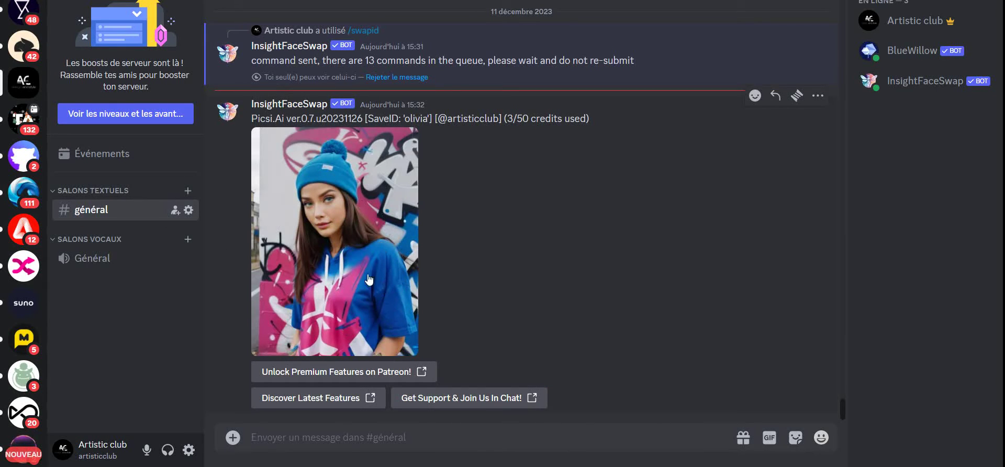
Return to the Leonardo.Ai image generation page and close the browser's developer tools
{"action": "left_click", "coordinate": [503, 466]}
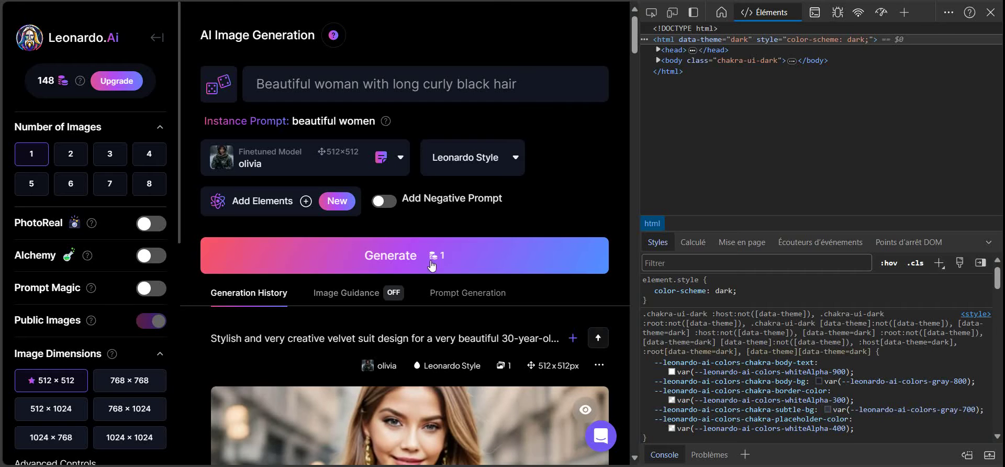
{"action": "scroll", "coordinate": [432, 266], "scroll_direction": "down", "scroll_amount": 4}
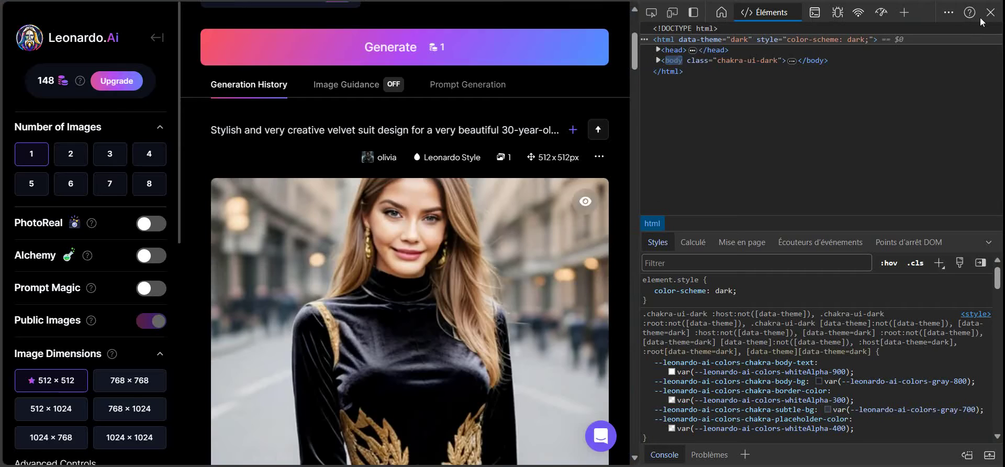
{"action": "left_click", "coordinate": [990, 13]}
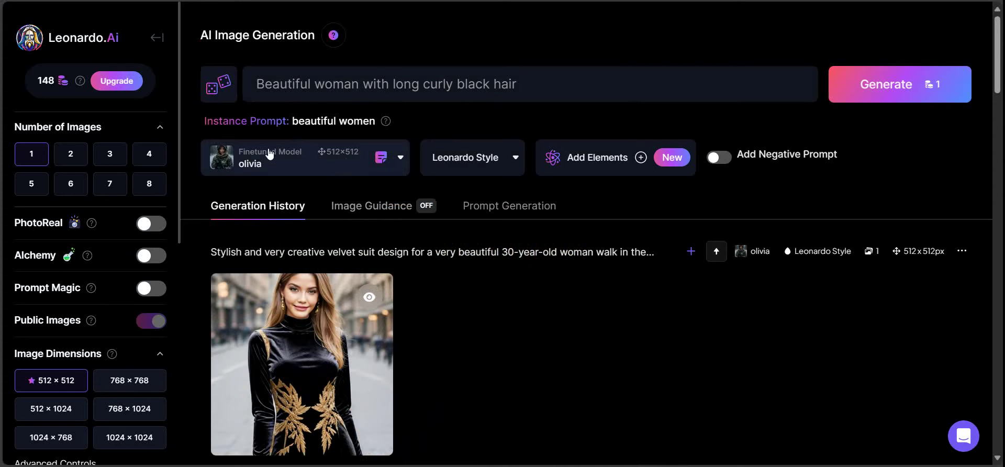
Keep olivia as the finetuned model, set the preset style to None and enable the negative prompt
{"action": "left_click", "coordinate": [406, 171]}
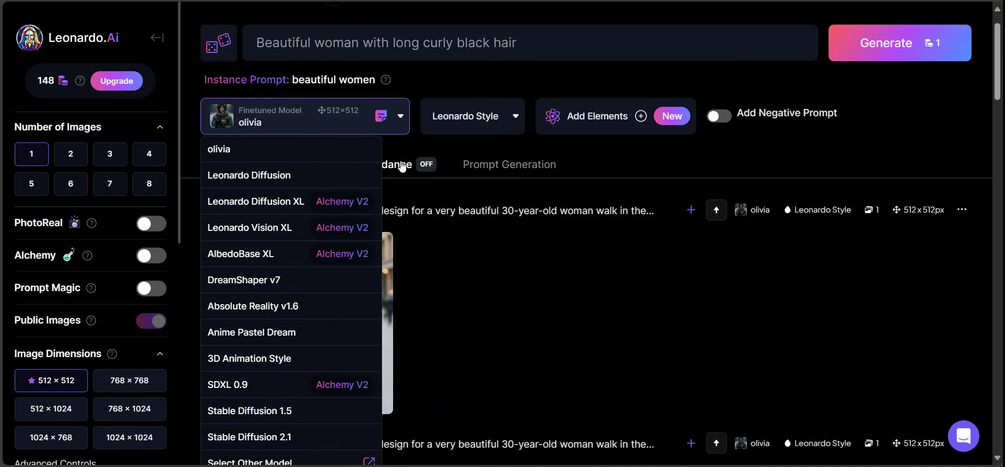
{"action": "left_click", "coordinate": [396, 124]}
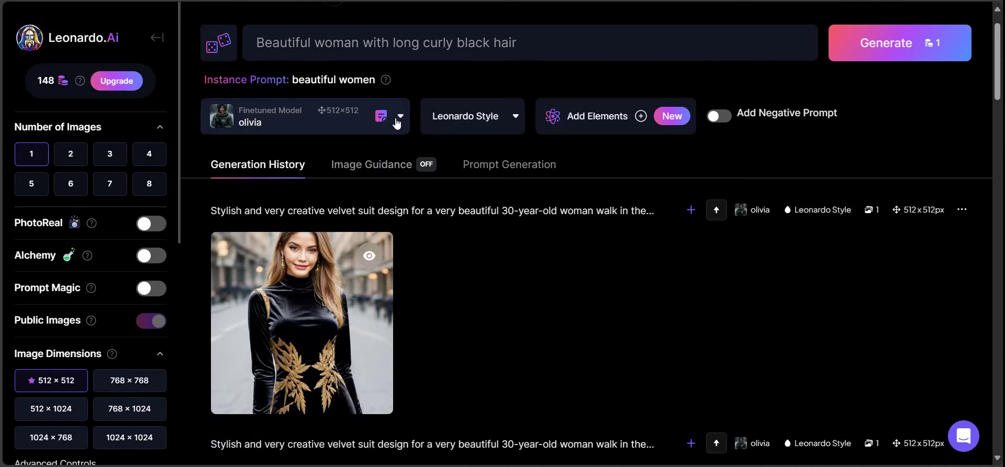
{"action": "left_click", "coordinate": [516, 121]}
{"action": "left_click", "coordinate": [466, 176]}
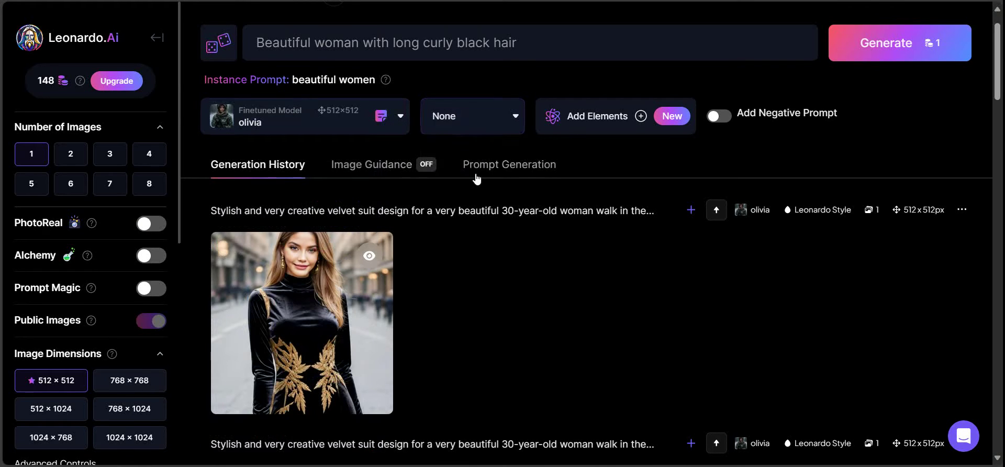
{"action": "left_click", "coordinate": [722, 120]}
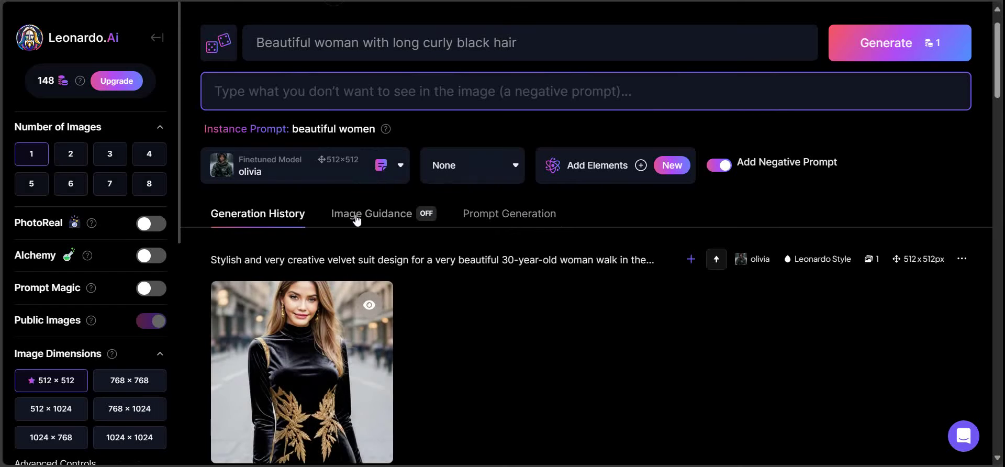
Check the generation settings and generate one 512 × 512 image with olivia from the prompt 'Beautiful woman with long curly black hair'
{"action": "scroll", "coordinate": [103, 197], "scroll_direction": "down", "scroll_amount": 8}
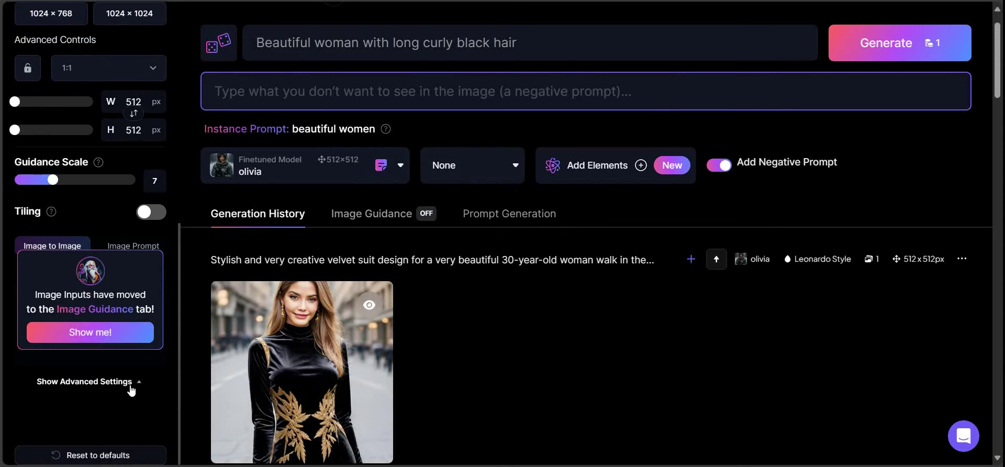
{"action": "scroll", "coordinate": [99, 283], "scroll_direction": "up", "scroll_amount": 5}
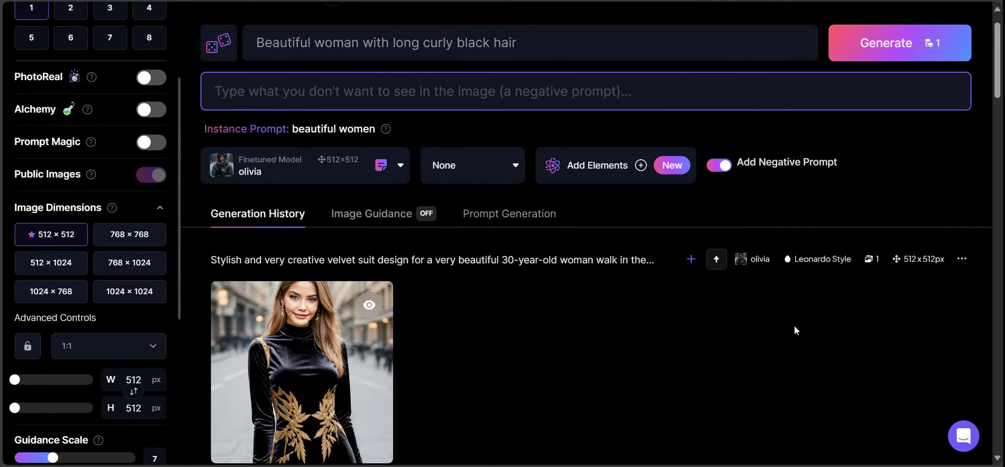
{"action": "scroll", "coordinate": [794, 330], "scroll_direction": "down", "scroll_amount": 5}
{"action": "scroll", "coordinate": [134, 403], "scroll_direction": "down", "scroll_amount": 5}
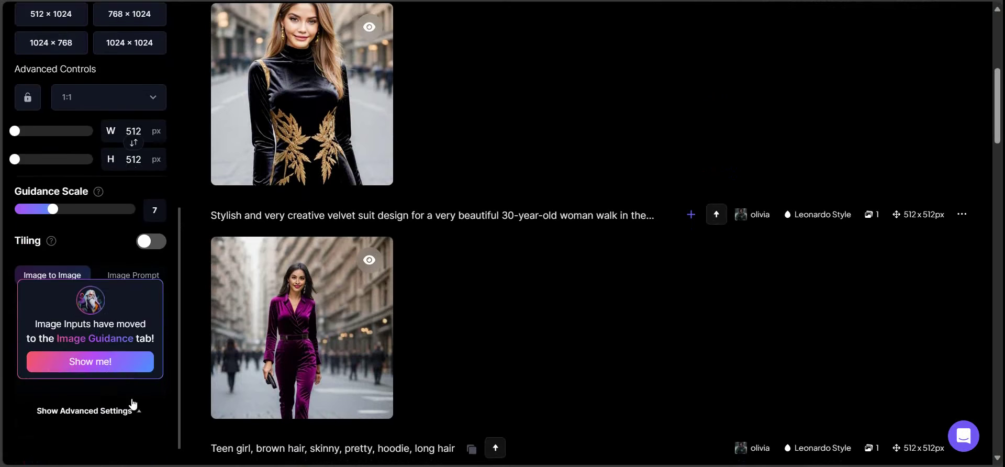
{"action": "scroll", "coordinate": [133, 403], "scroll_direction": "up", "scroll_amount": 8}
{"action": "scroll", "coordinate": [583, 157], "scroll_direction": "up", "scroll_amount": 6}
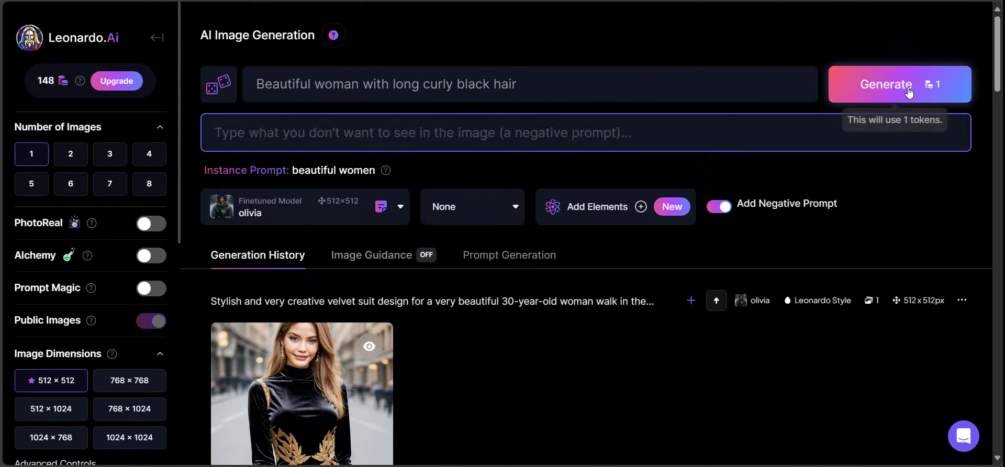
{"action": "left_click", "coordinate": [908, 93]}
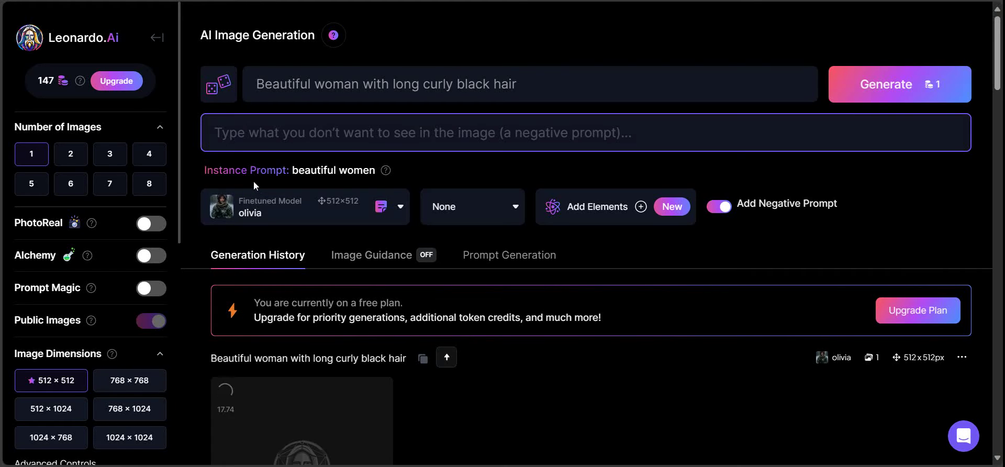
Enlarge the newly generated portrait, compare it with the source photo 'enhanced-image (2)' in the downloads folder, and close both pictures
{"action": "scroll", "coordinate": [283, 166], "scroll_direction": "down", "scroll_amount": 4}
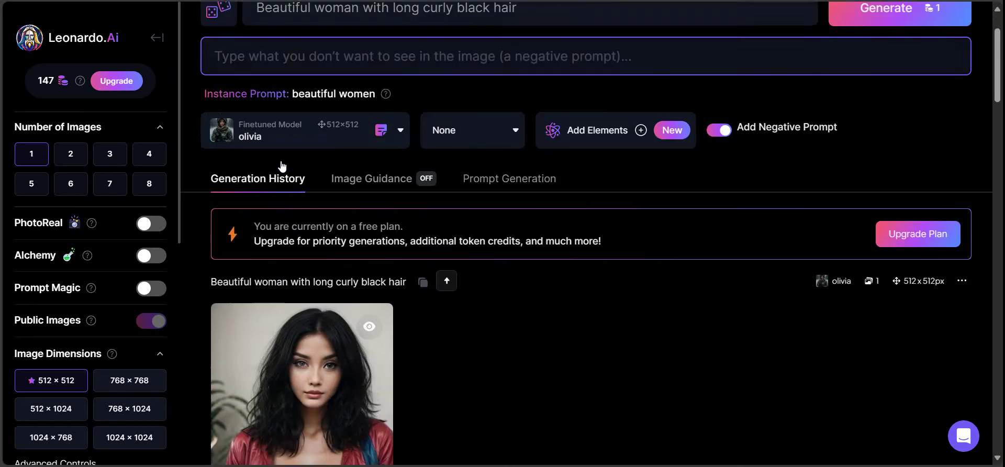
{"action": "left_click", "coordinate": [322, 249]}
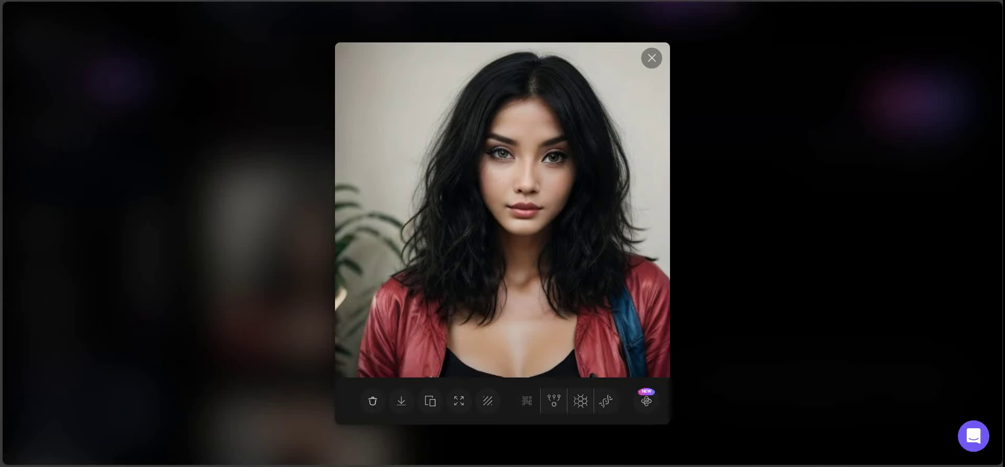
{"action": "left_click", "coordinate": [446, 466]}
{"action": "left_click", "coordinate": [446, 465]}
{"action": "key", "text": "alt+Tab"}
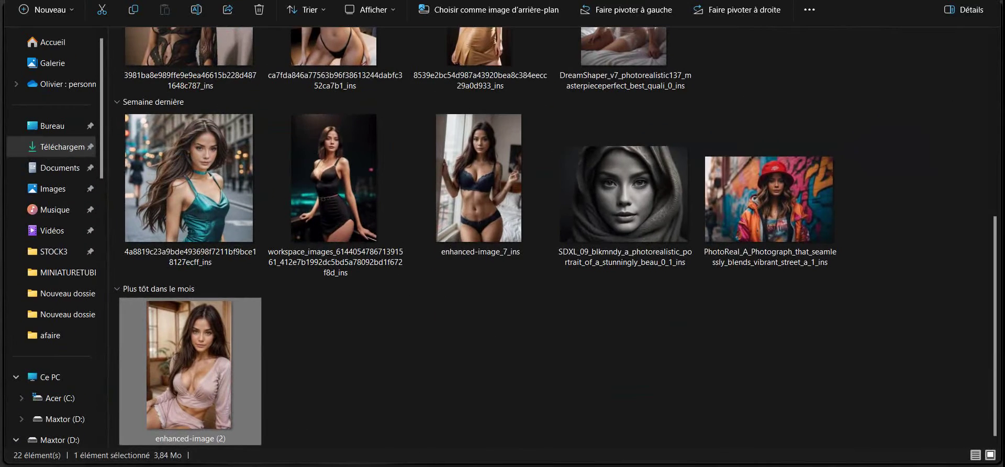
{"action": "double_click", "coordinate": [225, 363]}
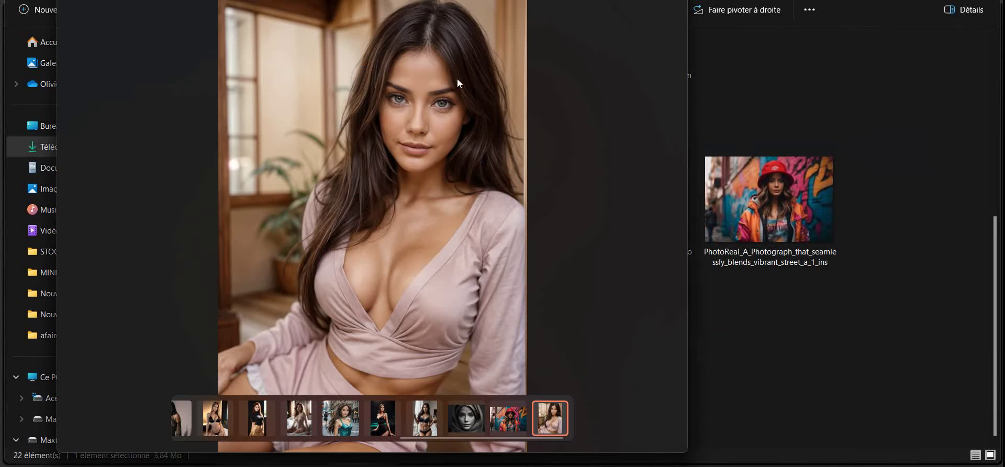
{"action": "left_click", "coordinate": [674, 1]}
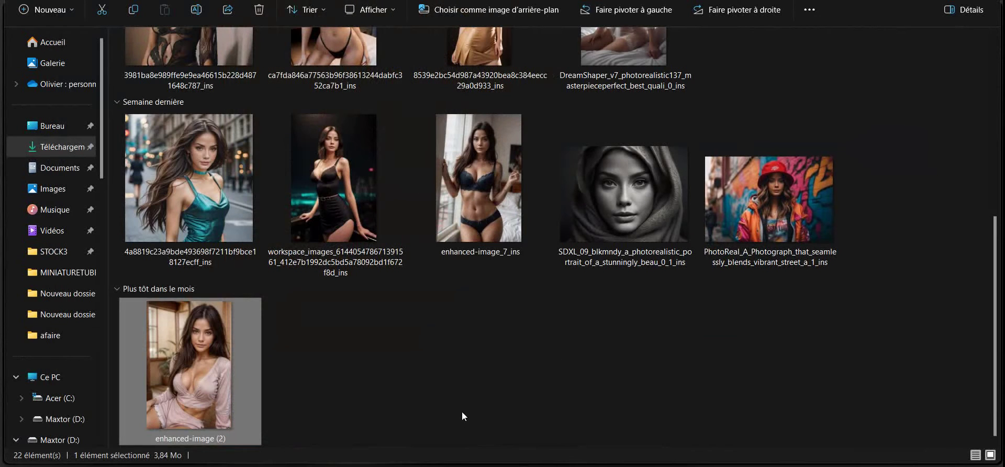
{"action": "key", "text": "alt+Tab"}
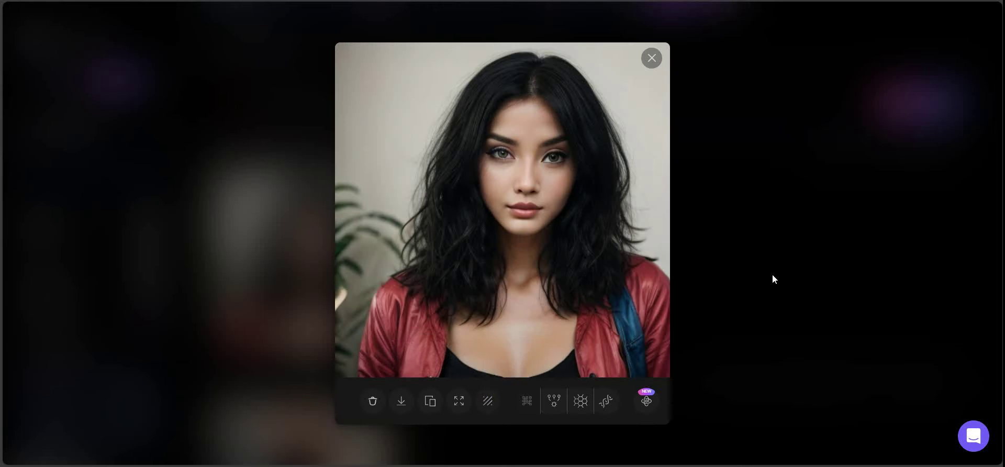
{"action": "left_click", "coordinate": [773, 279]}
View the earlier teen girl result with the brown jacket enlarged from the generation history and close it
{"action": "scroll", "coordinate": [502, 254], "scroll_direction": "down", "scroll_amount": 6}
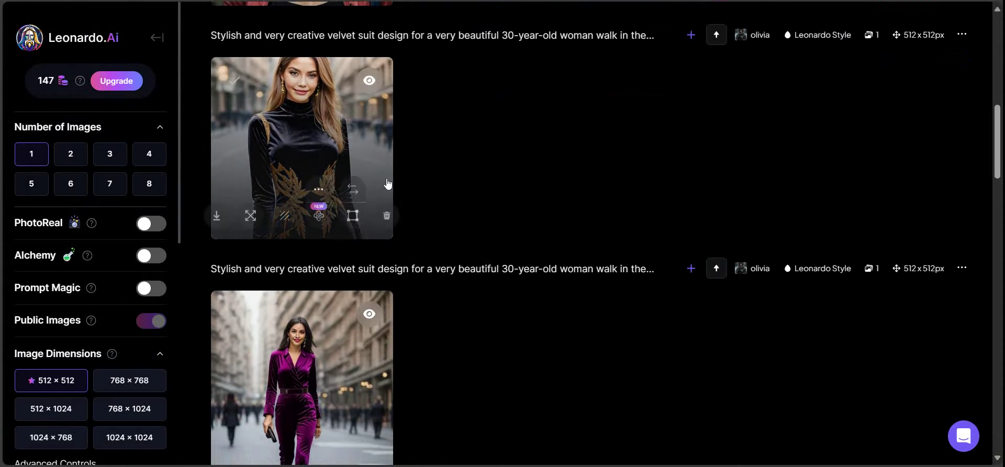
{"action": "scroll", "coordinate": [393, 134], "scroll_direction": "down", "scroll_amount": 5}
{"action": "scroll", "coordinate": [393, 135], "scroll_direction": "down", "scroll_amount": 2}
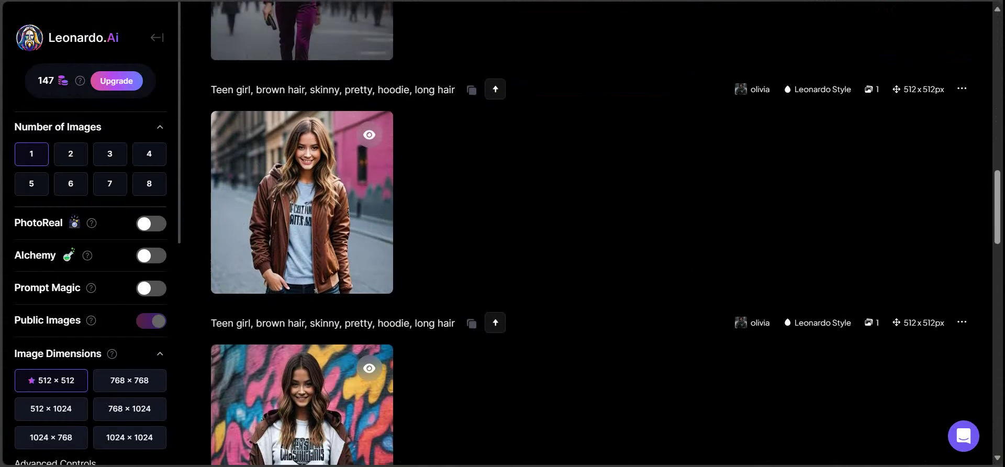
{"action": "mouse_move", "coordinate": [325, 228]}
{"action": "left_click", "coordinate": [312, 184]}
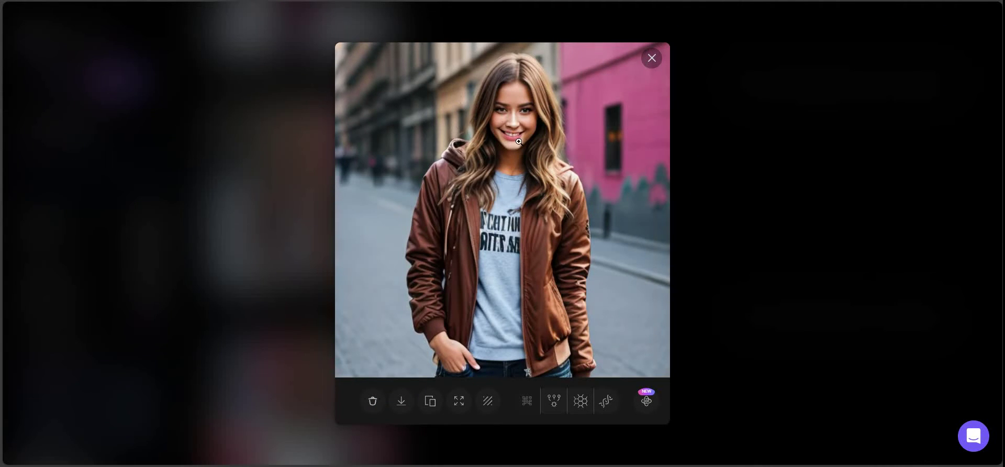
{"action": "left_click", "coordinate": [652, 58]}
Change the preset style to Leonardo Style and generate the same curly black hair prompt again
{"action": "scroll", "coordinate": [426, 247], "scroll_direction": "up", "scroll_amount": 12}
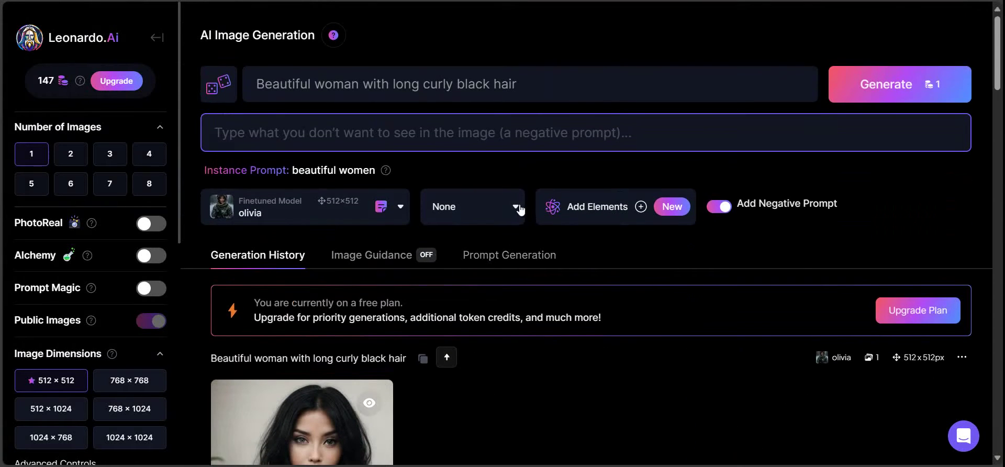
{"action": "left_click", "coordinate": [516, 206]}
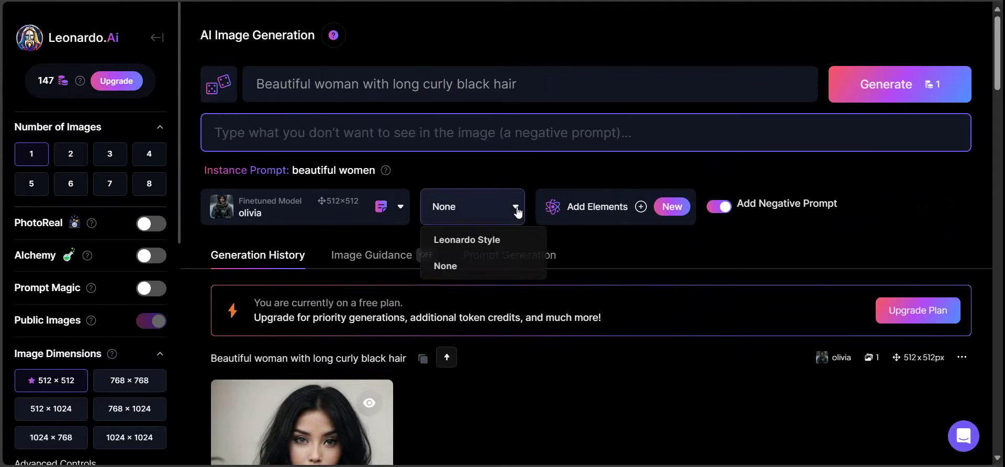
{"action": "left_click", "coordinate": [505, 239]}
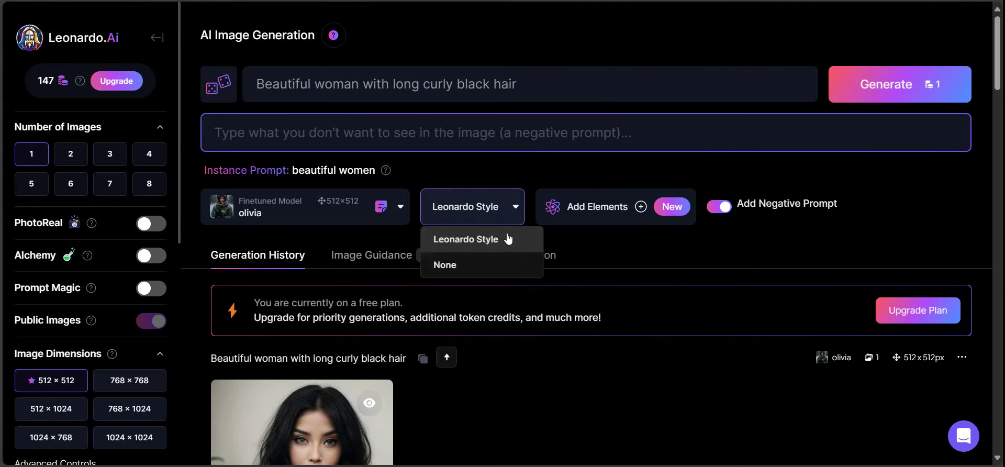
{"action": "left_click", "coordinate": [886, 84]}
Inspect the new Leonardo Style portrait enlarged and compare it with the previous results in the generation history
{"action": "scroll", "coordinate": [436, 106], "scroll_direction": "down", "scroll_amount": 4}
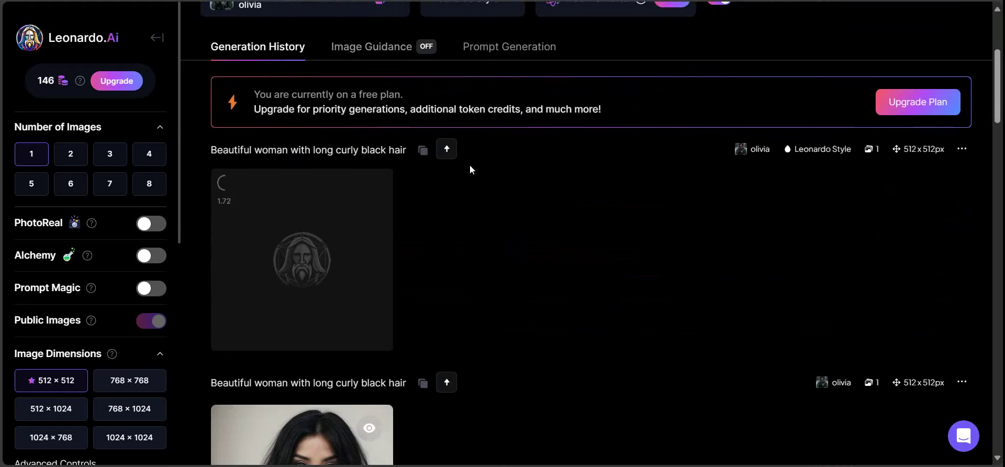
{"action": "scroll", "coordinate": [470, 167], "scroll_direction": "up", "scroll_amount": 1}
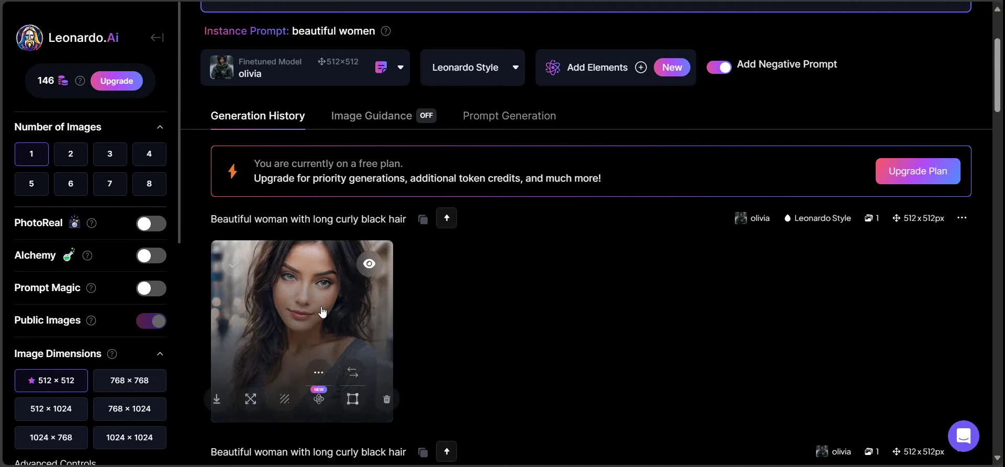
{"action": "left_click", "coordinate": [321, 365]}
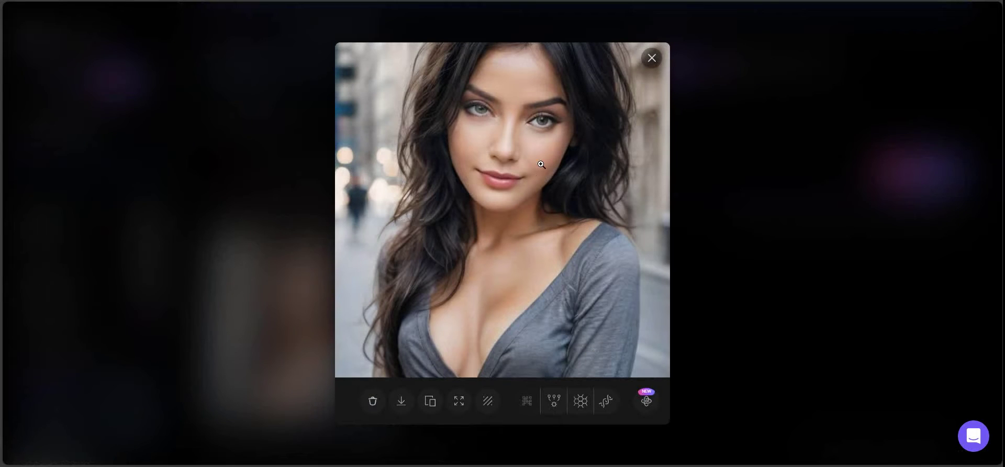
{"action": "left_click", "coordinate": [531, 131]}
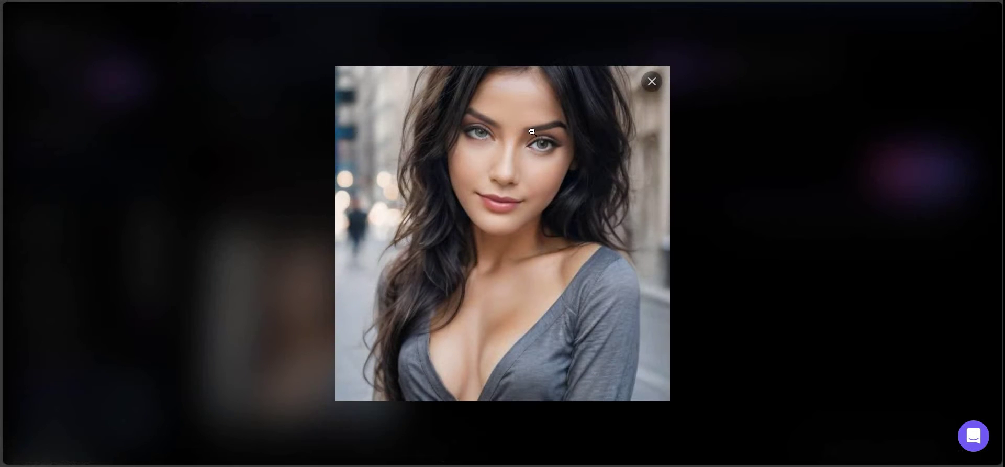
{"action": "left_click", "coordinate": [490, 170]}
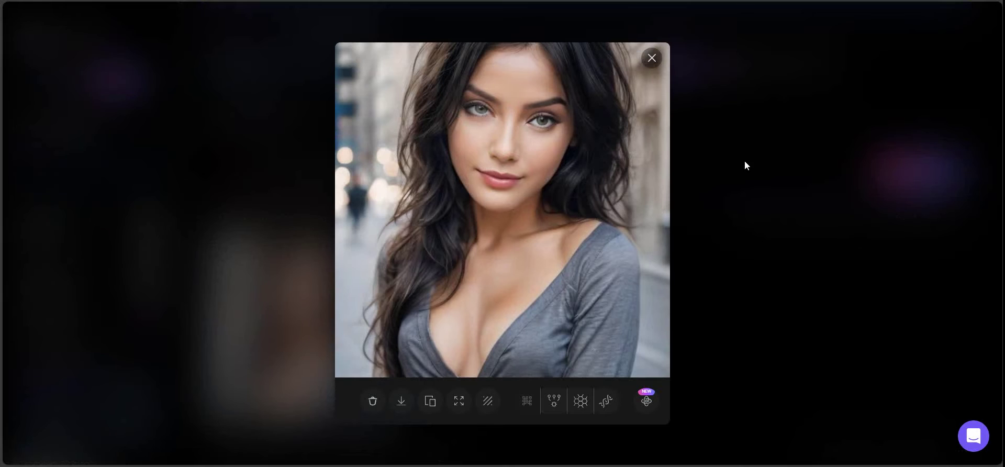
{"action": "left_click", "coordinate": [746, 166]}
{"action": "scroll", "coordinate": [276, 226], "scroll_direction": "down", "scroll_amount": 3}
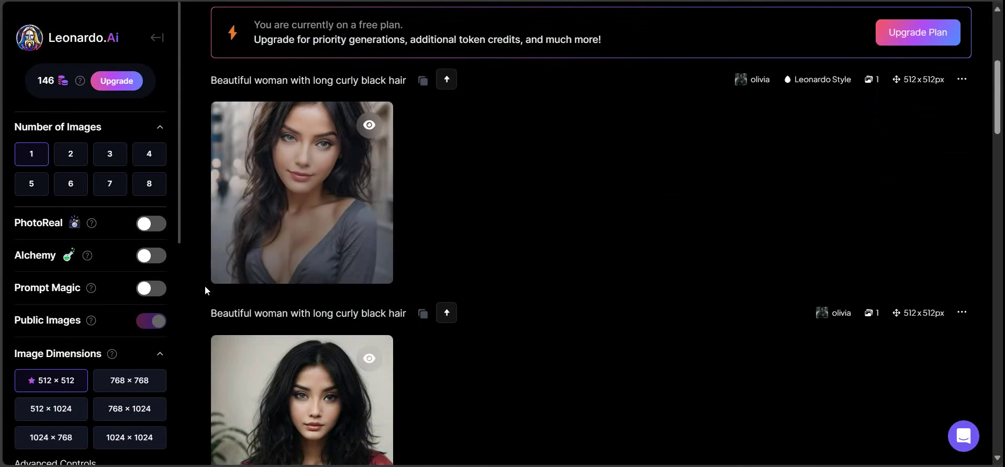
{"action": "scroll", "coordinate": [276, 293], "scroll_direction": "down", "scroll_amount": 10}
{"action": "scroll", "coordinate": [330, 106], "scroll_direction": "up", "scroll_amount": 4}
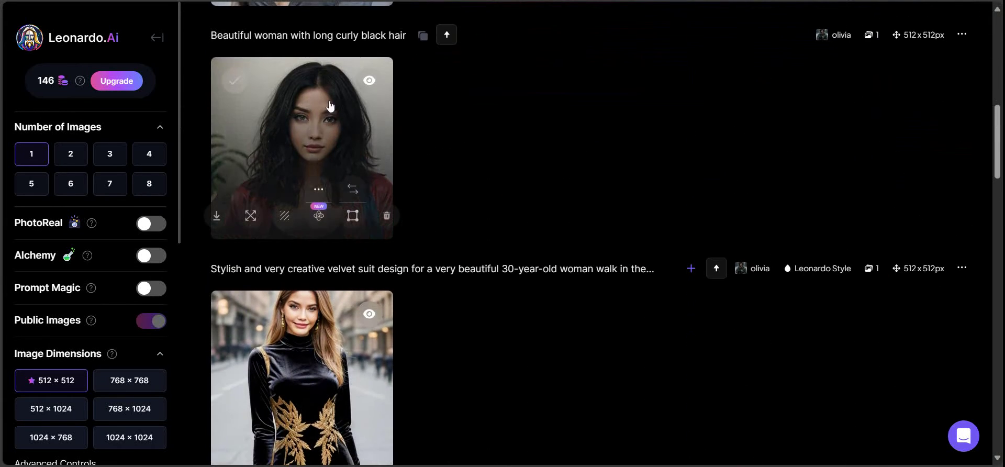
{"action": "scroll", "coordinate": [323, 144], "scroll_direction": "up", "scroll_amount": 8}
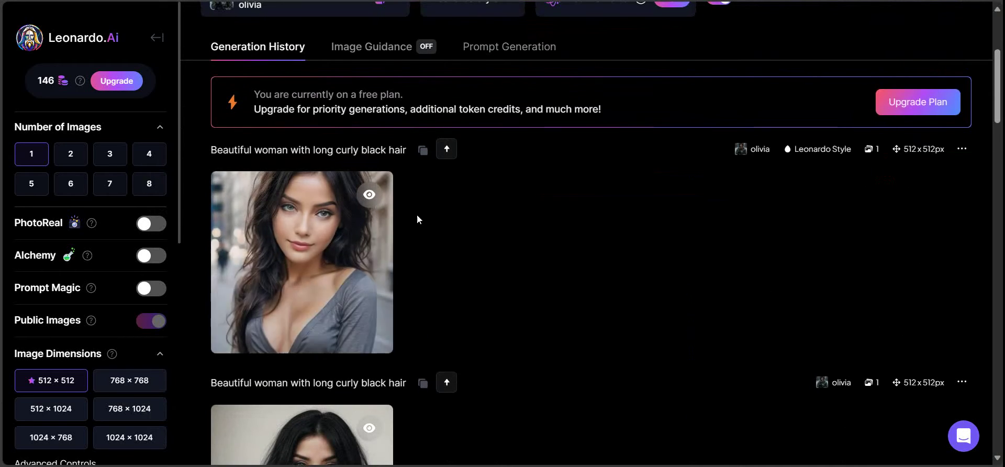
{"action": "mouse_move", "coordinate": [335, 197]}
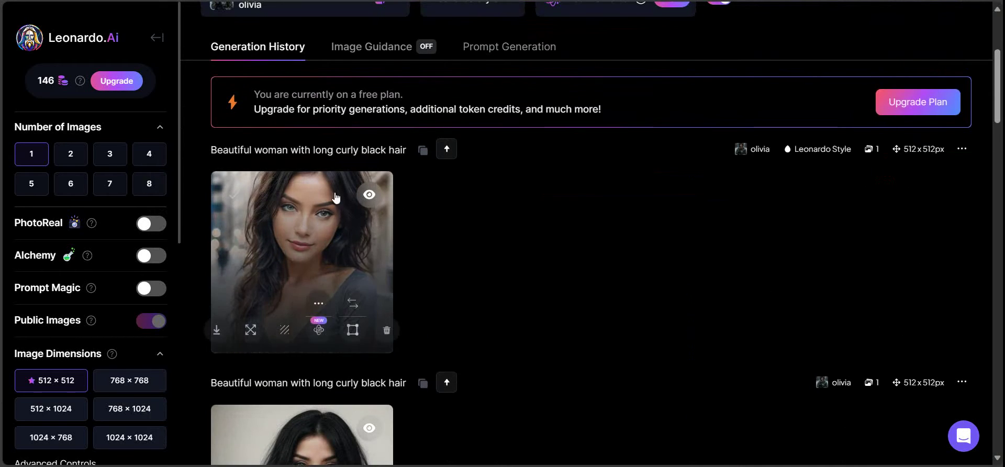
Enable the Image to Image input in Image Guidance
{"action": "left_click", "coordinate": [381, 50]}
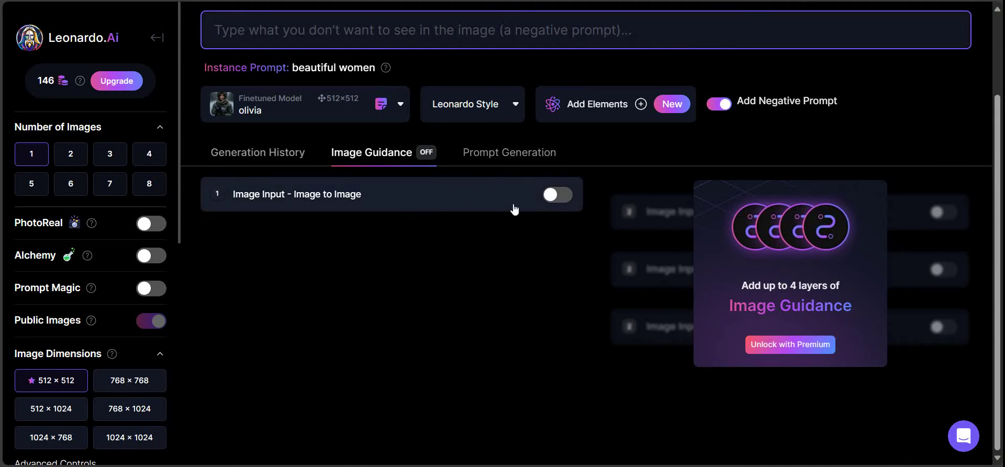
{"action": "left_click", "coordinate": [550, 198]}
{"action": "scroll", "coordinate": [331, 211], "scroll_direction": "down", "scroll_amount": 1}
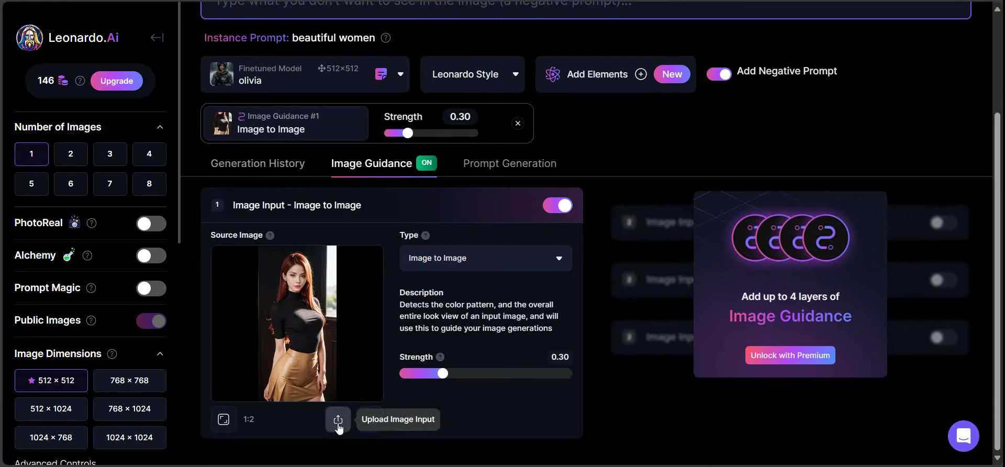
Open the file picker to upload a new source image for the Image to Image input
{"action": "left_click", "coordinate": [338, 419]}
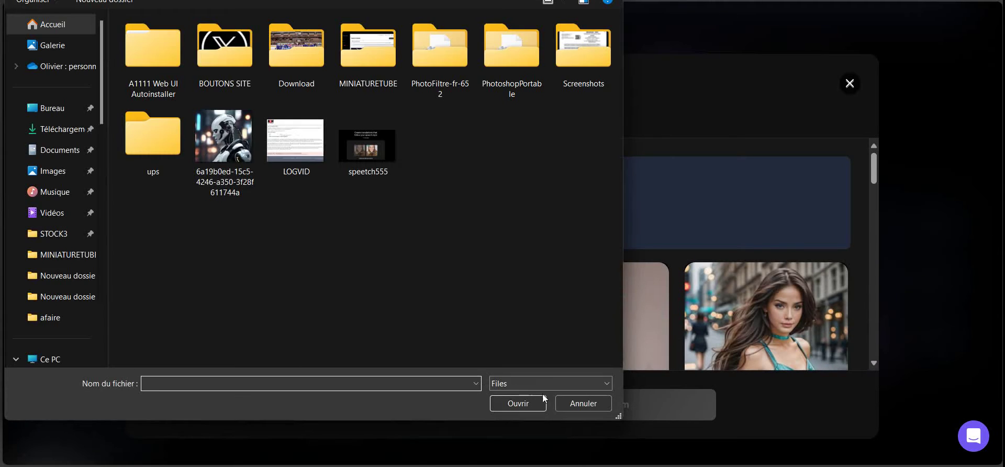
{"action": "left_click", "coordinate": [583, 403]}
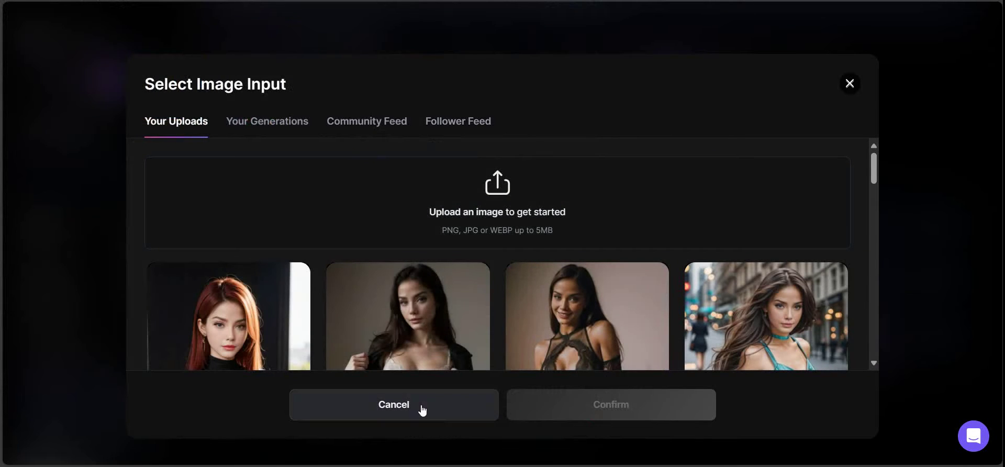
{"action": "left_click", "coordinate": [264, 157]}
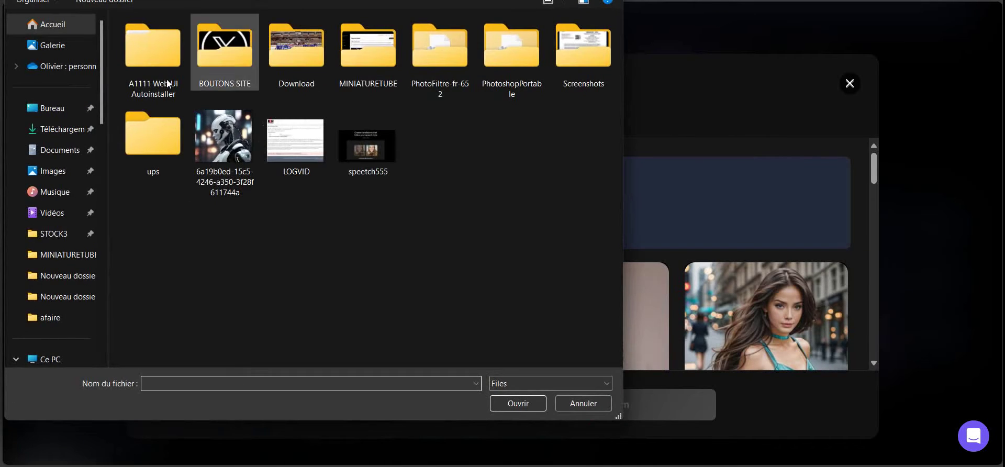
Look through the Downloads and Documents folders for a suitable source image to upload
{"action": "left_click", "coordinate": [63, 128]}
{"action": "scroll", "coordinate": [253, 162], "scroll_direction": "down", "scroll_amount": 3}
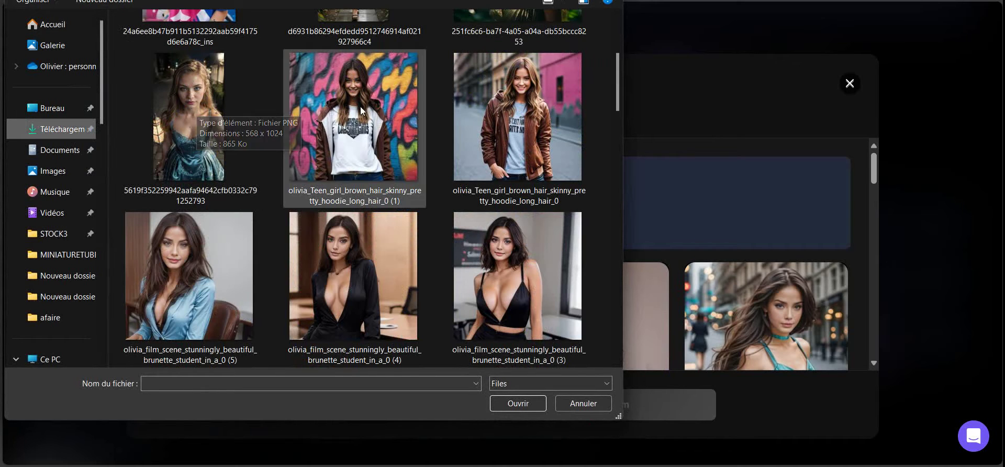
{"action": "scroll", "coordinate": [452, 191], "scroll_direction": "down", "scroll_amount": 3}
{"action": "scroll", "coordinate": [453, 195], "scroll_direction": "down", "scroll_amount": 15}
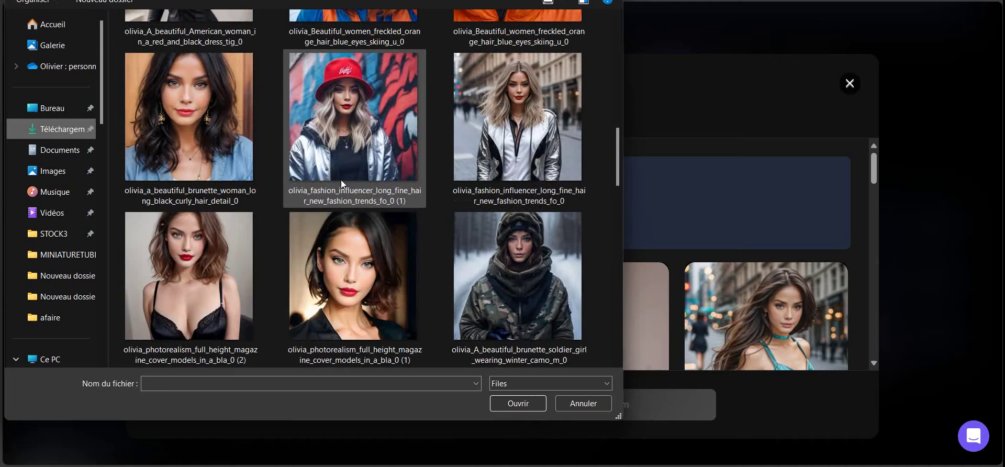
{"action": "scroll", "coordinate": [328, 161], "scroll_direction": "up", "scroll_amount": 20}
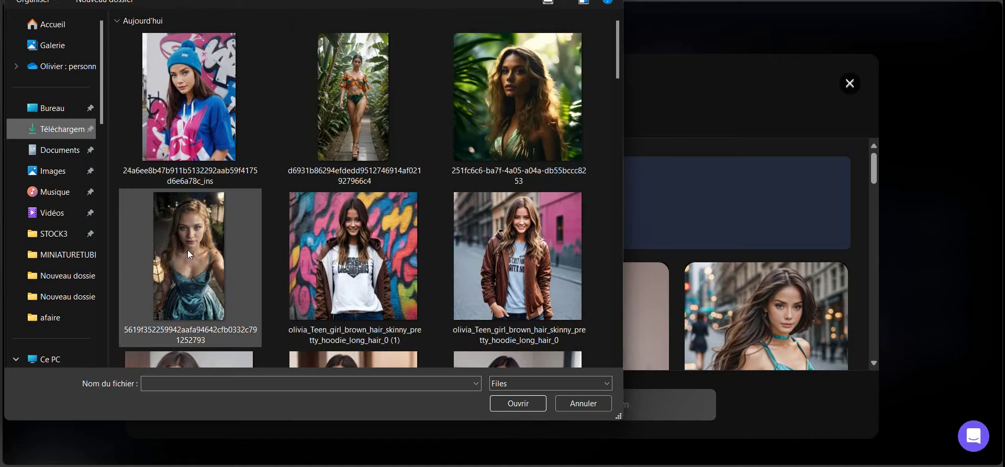
{"action": "left_click", "coordinate": [73, 151]}
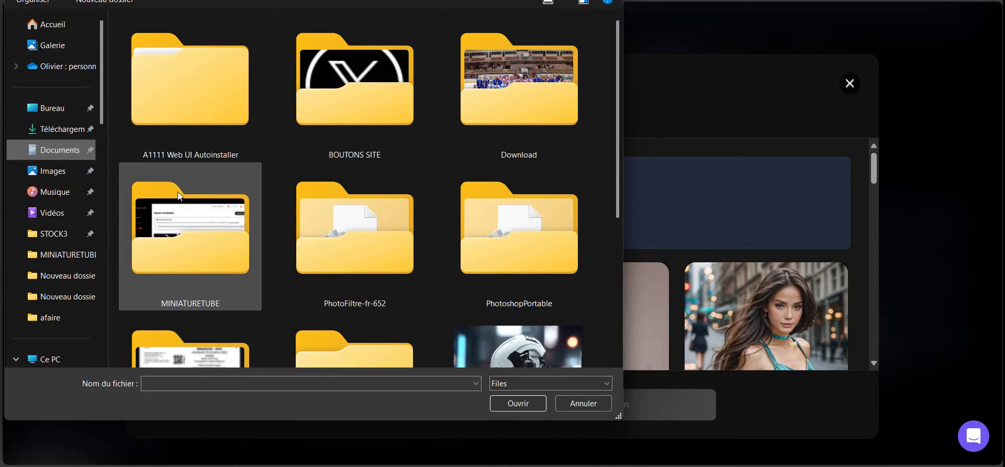
{"action": "scroll", "coordinate": [251, 191], "scroll_direction": "down", "scroll_amount": 4}
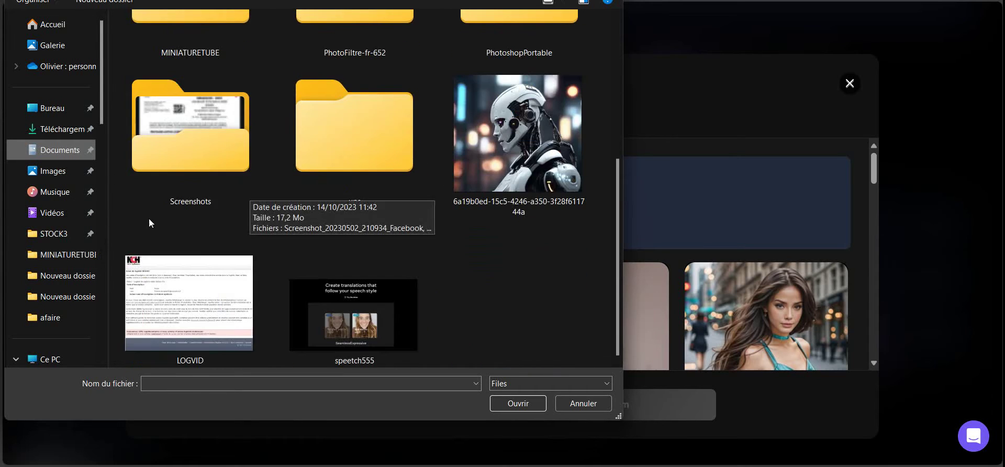
Browse the image thumbnails in the STOCK3 folder for a suitable Image to Image source picture
{"action": "left_click", "coordinate": [63, 236]}
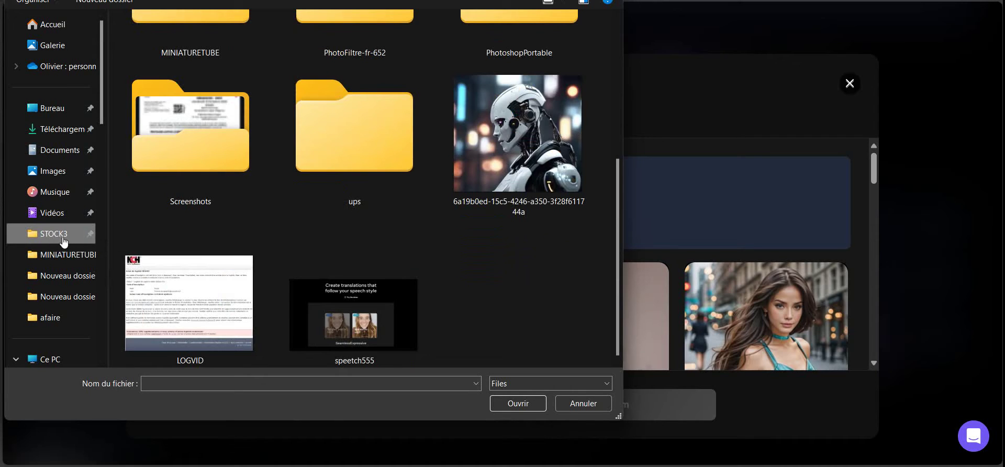
{"action": "scroll", "coordinate": [255, 173], "scroll_direction": "down", "scroll_amount": 10}
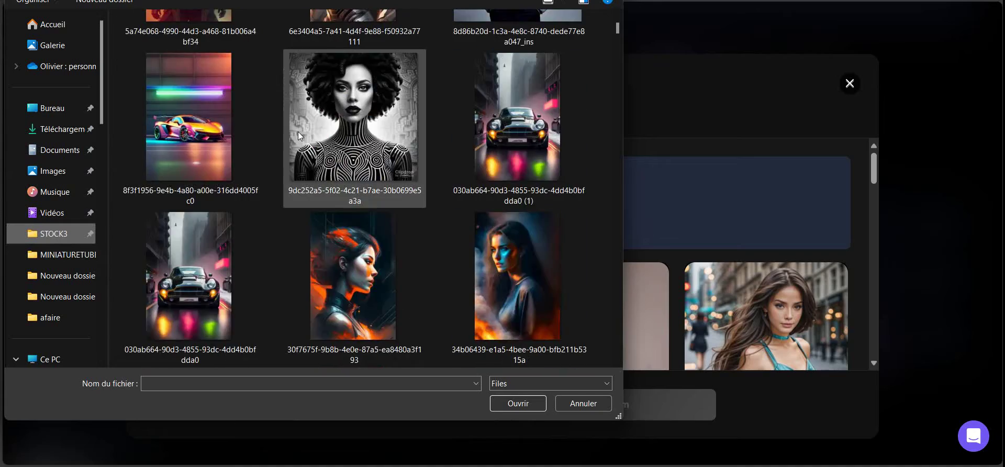
{"action": "scroll", "coordinate": [310, 123], "scroll_direction": "down", "scroll_amount": 10}
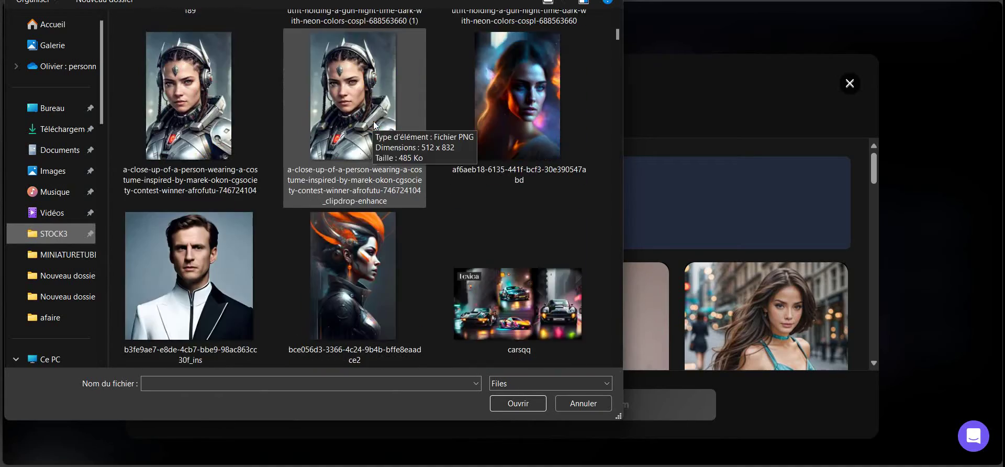
{"action": "scroll", "coordinate": [278, 125], "scroll_direction": "down", "scroll_amount": 10}
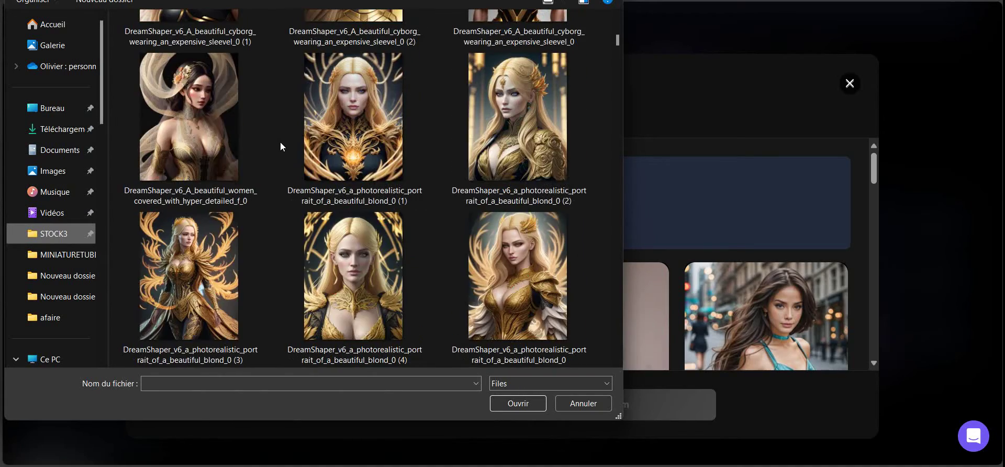
{"action": "scroll", "coordinate": [280, 146], "scroll_direction": "down", "scroll_amount": 8}
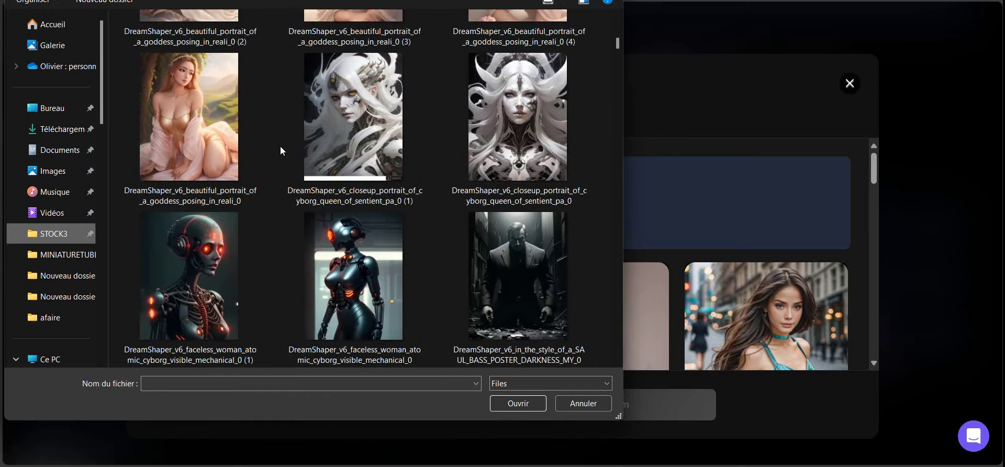
{"action": "scroll", "coordinate": [287, 146], "scroll_direction": "down", "scroll_amount": 9}
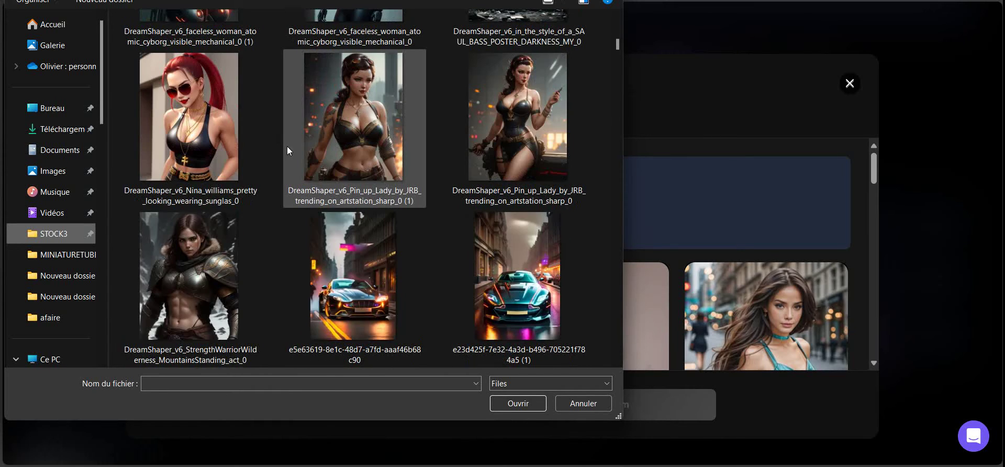
{"action": "scroll", "coordinate": [288, 146], "scroll_direction": "down", "scroll_amount": 10}
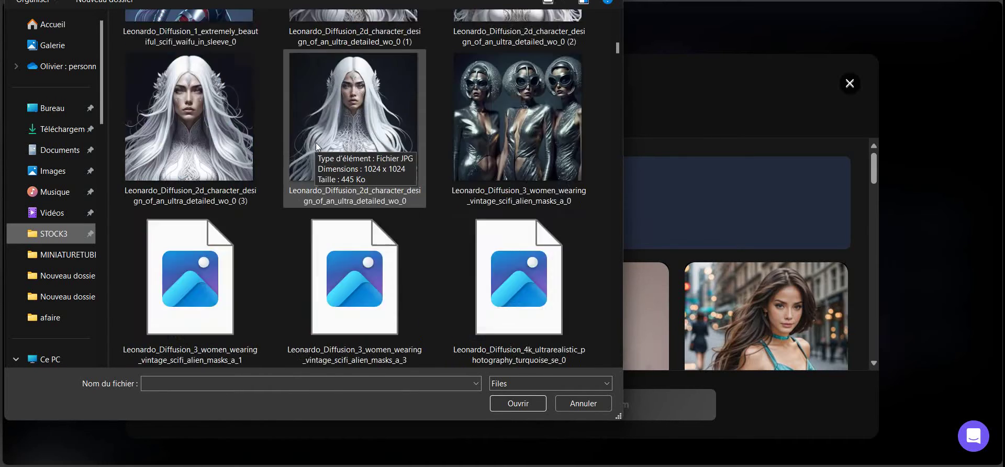
{"action": "scroll", "coordinate": [247, 145], "scroll_direction": "down", "scroll_amount": 10}
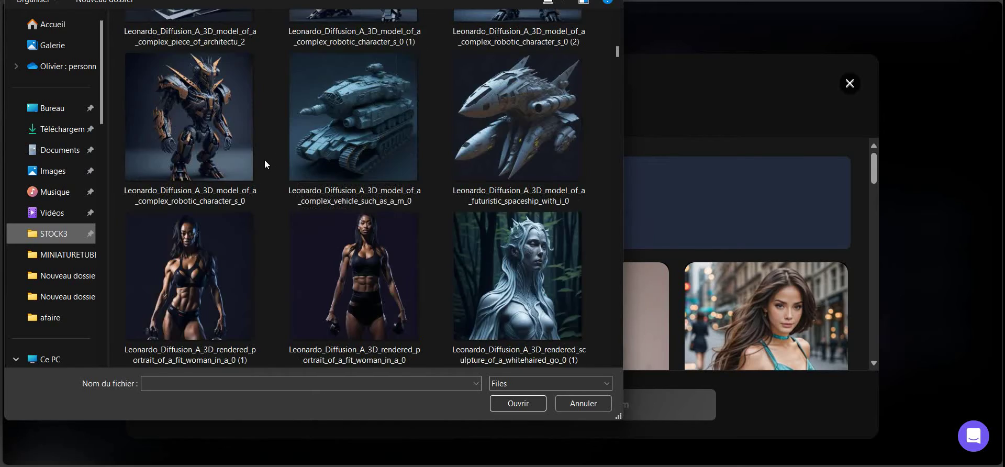
{"action": "scroll", "coordinate": [275, 171], "scroll_direction": "down", "scroll_amount": 5}
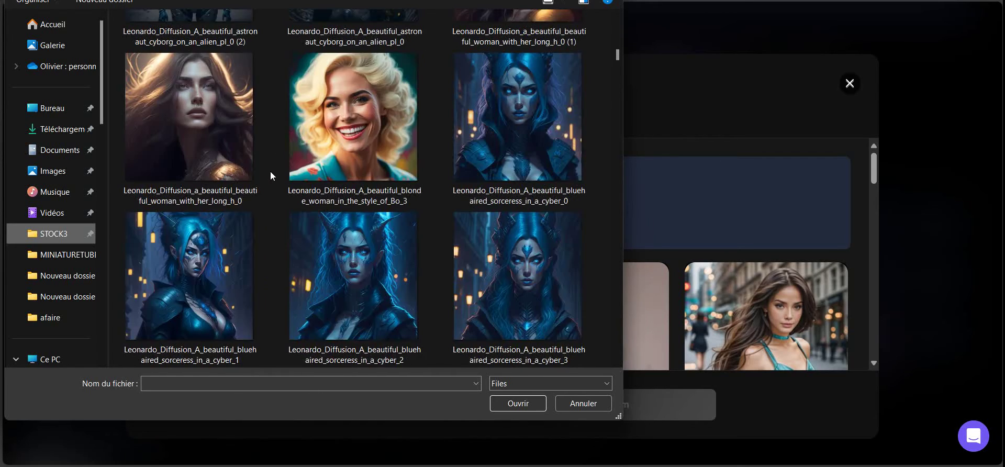
{"action": "scroll", "coordinate": [270, 171], "scroll_direction": "down", "scroll_amount": 6}
{"action": "scroll", "coordinate": [274, 171], "scroll_direction": "down", "scroll_amount": 3}
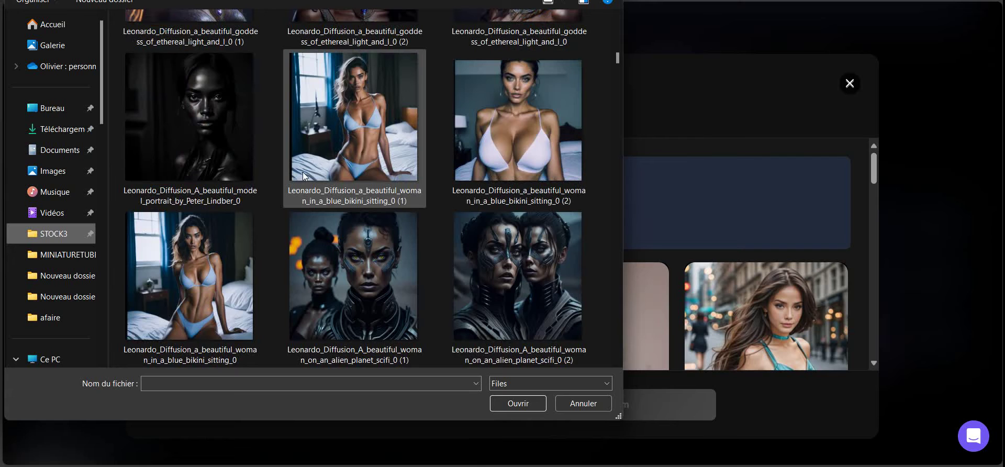
{"action": "scroll", "coordinate": [311, 191], "scroll_direction": "down", "scroll_amount": 8}
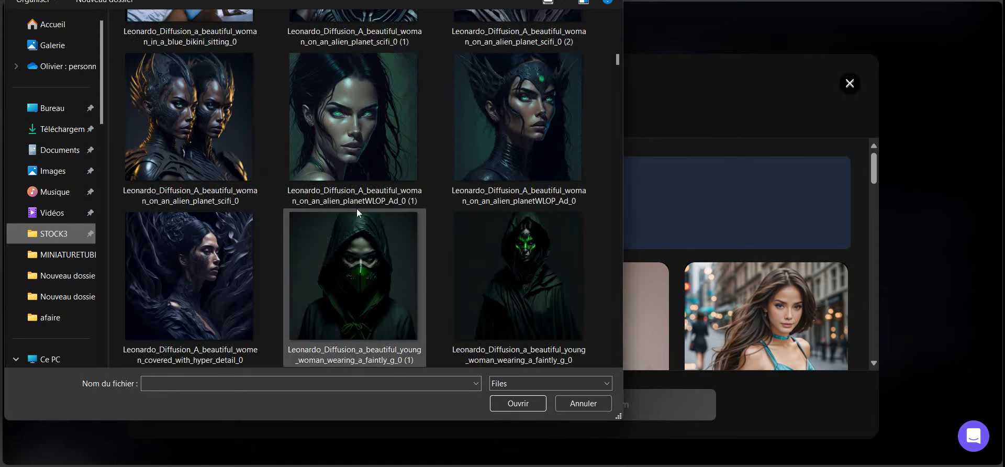
{"action": "scroll", "coordinate": [382, 162], "scroll_direction": "down", "scroll_amount": 10}
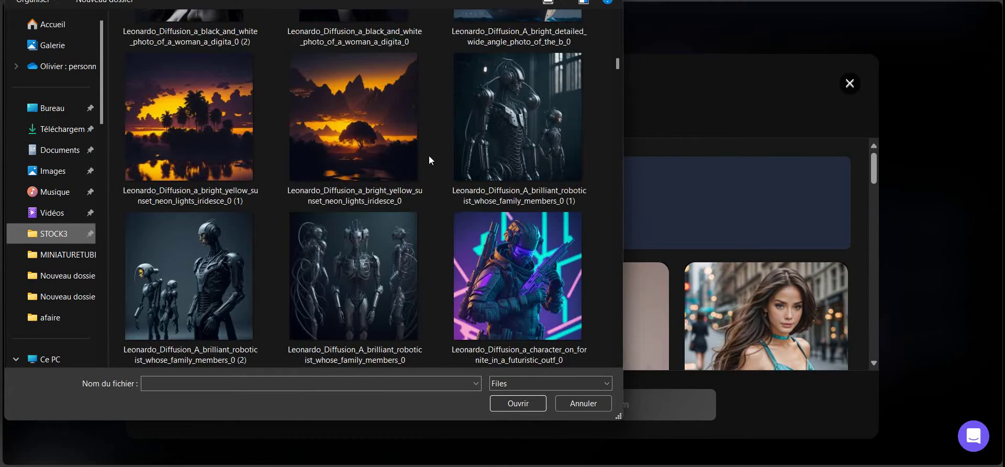
{"action": "scroll", "coordinate": [340, 167], "scroll_direction": "down", "scroll_amount": 10}
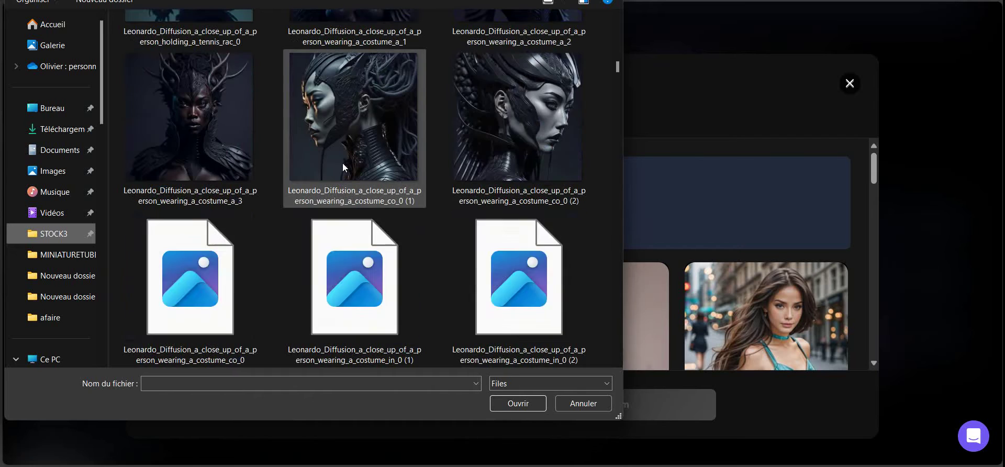
{"action": "scroll", "coordinate": [326, 155], "scroll_direction": "down", "scroll_amount": 10}
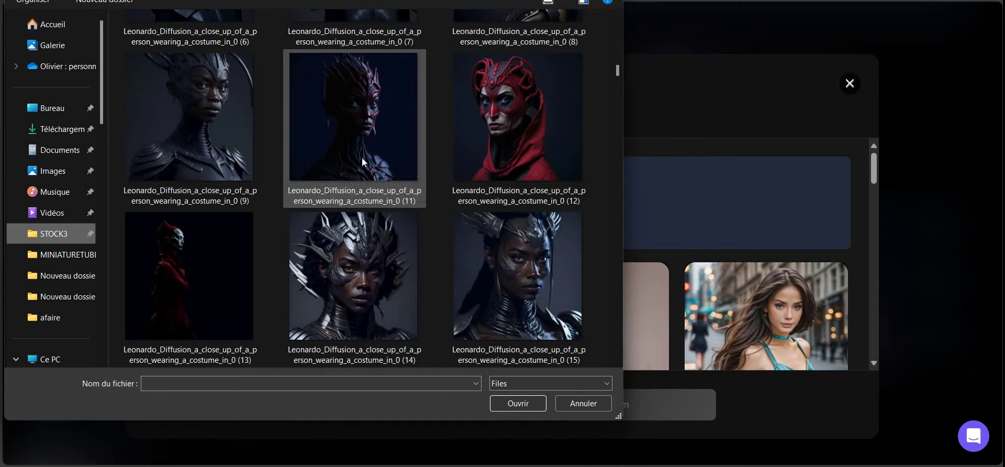
{"action": "scroll", "coordinate": [304, 158], "scroll_direction": "down", "scroll_amount": 8}
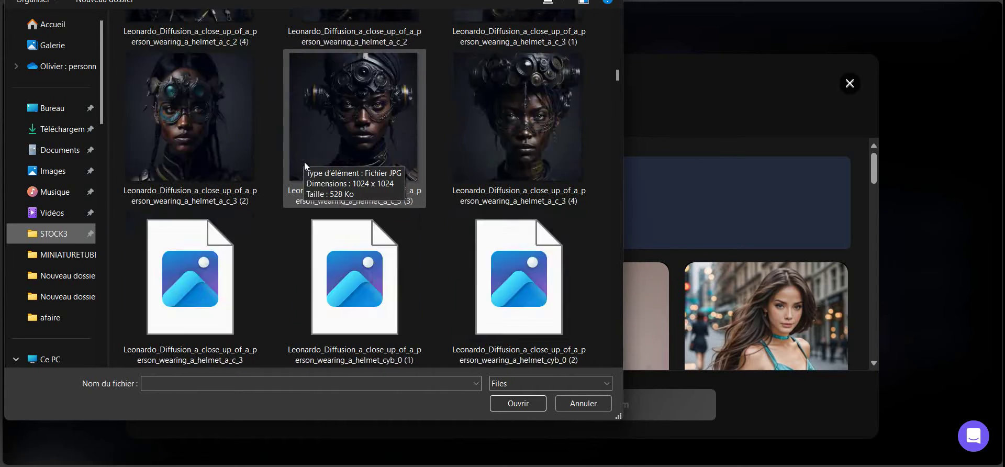
{"action": "scroll", "coordinate": [303, 167], "scroll_direction": "down", "scroll_amount": 3}
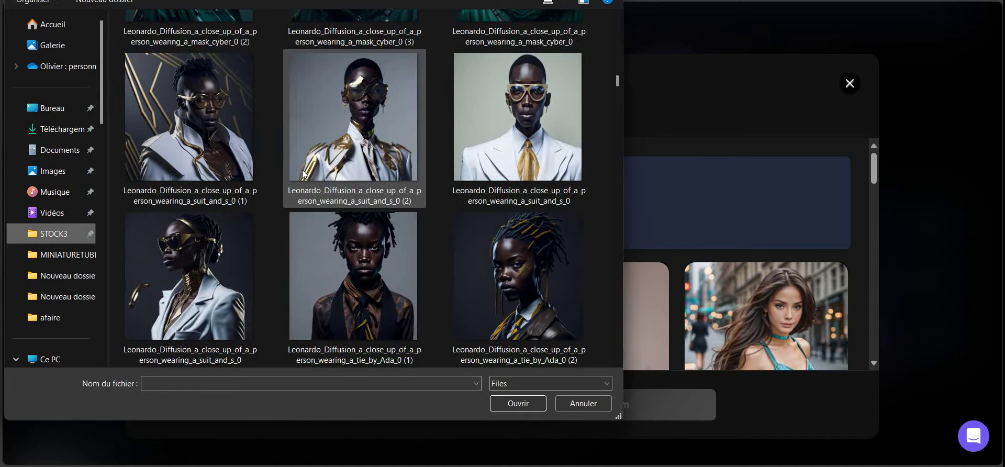
{"action": "scroll", "coordinate": [302, 172], "scroll_direction": "down", "scroll_amount": 3}
{"action": "scroll", "coordinate": [373, 159], "scroll_direction": "down", "scroll_amount": 4}
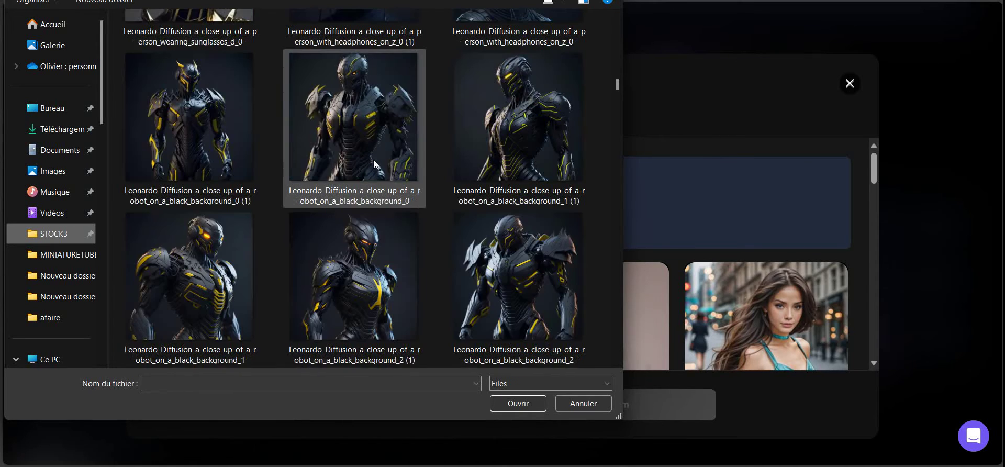
{"action": "scroll", "coordinate": [373, 159], "scroll_direction": "down", "scroll_amount": 6}
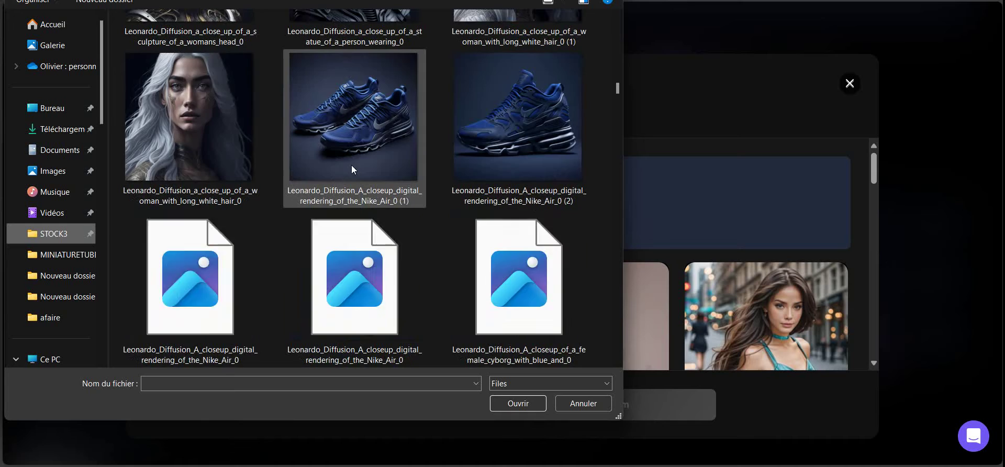
{"action": "scroll", "coordinate": [351, 165], "scroll_direction": "down", "scroll_amount": 6}
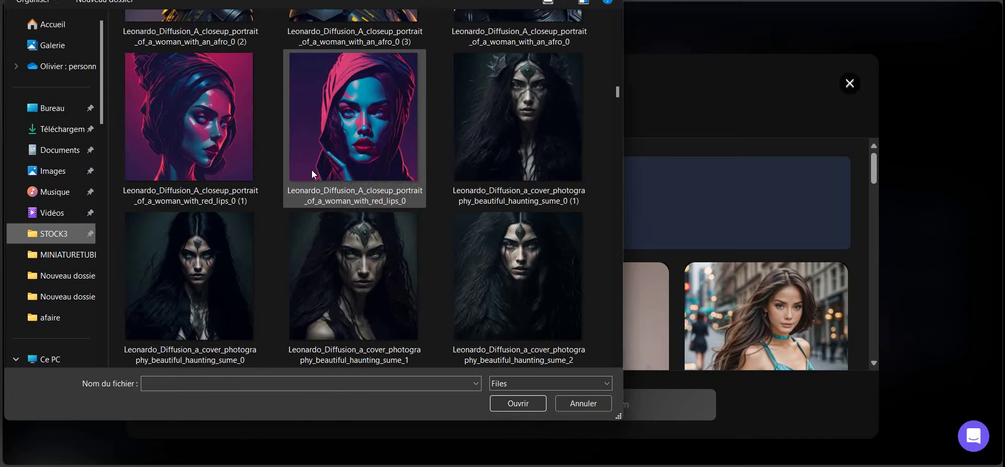
{"action": "scroll", "coordinate": [315, 165], "scroll_direction": "down", "scroll_amount": 3}
{"action": "scroll", "coordinate": [346, 199], "scroll_direction": "down", "scroll_amount": 3}
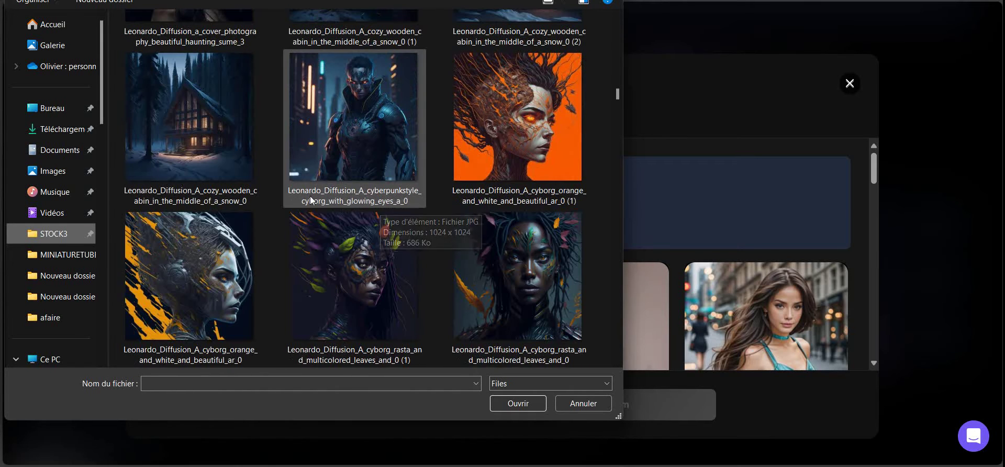
{"action": "scroll", "coordinate": [338, 172], "scroll_direction": "down", "scroll_amount": 3}
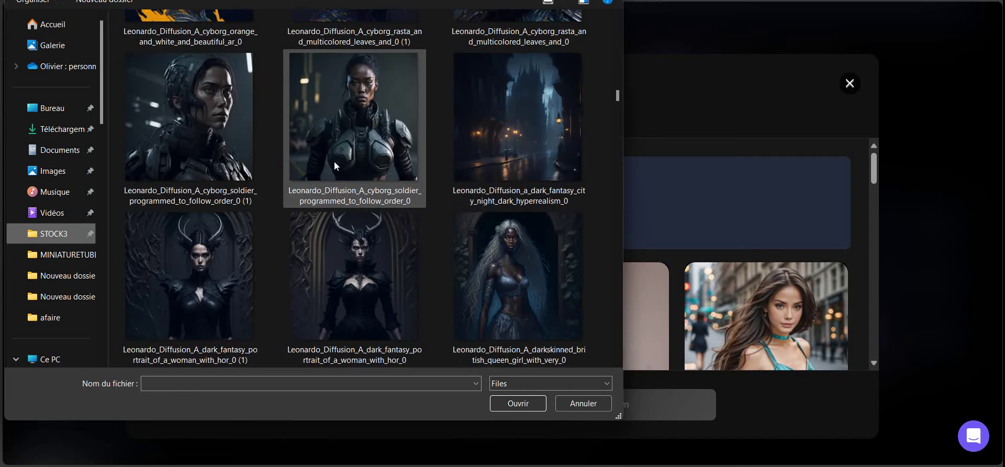
{"action": "scroll", "coordinate": [336, 166], "scroll_direction": "down", "scroll_amount": 10}
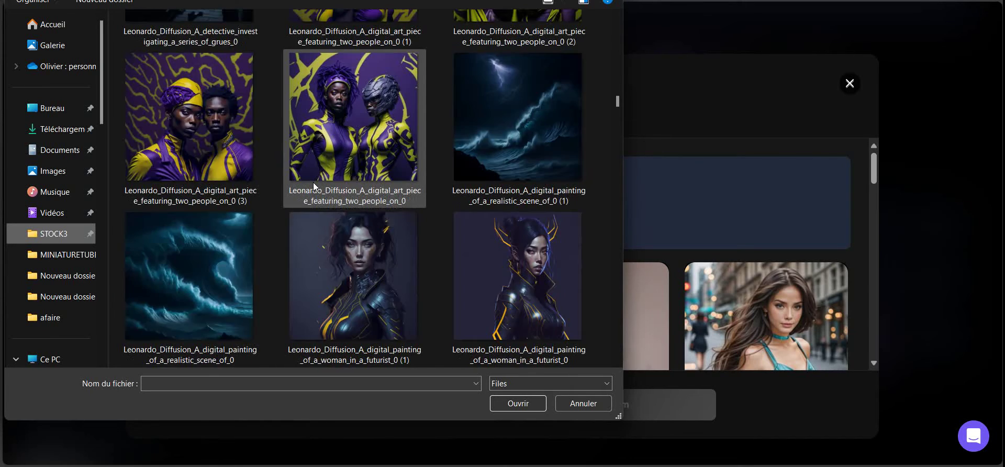
{"action": "scroll", "coordinate": [323, 181], "scroll_direction": "down", "scroll_amount": 5}
{"action": "scroll", "coordinate": [336, 173], "scroll_direction": "down", "scroll_amount": 5}
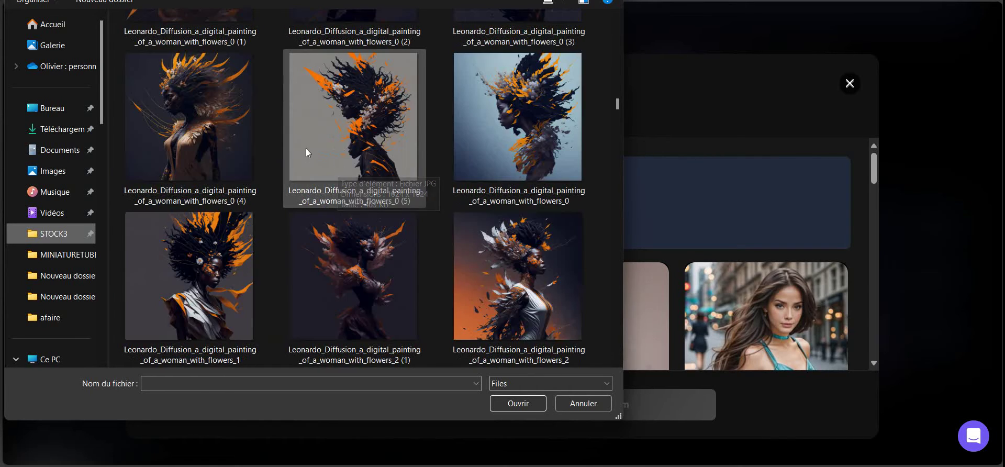
{"action": "scroll", "coordinate": [293, 153], "scroll_direction": "down", "scroll_amount": 5}
{"action": "scroll", "coordinate": [309, 155], "scroll_direction": "down", "scroll_amount": 6}
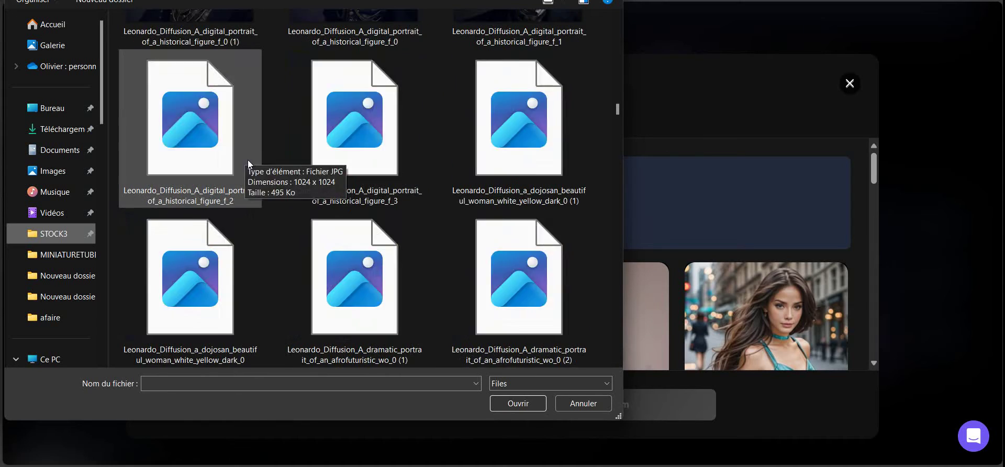
{"action": "scroll", "coordinate": [259, 160], "scroll_direction": "down", "scroll_amount": 5}
{"action": "scroll", "coordinate": [293, 183], "scroll_direction": "up", "scroll_amount": 2}
{"action": "scroll", "coordinate": [306, 202], "scroll_direction": "down", "scroll_amount": 4}
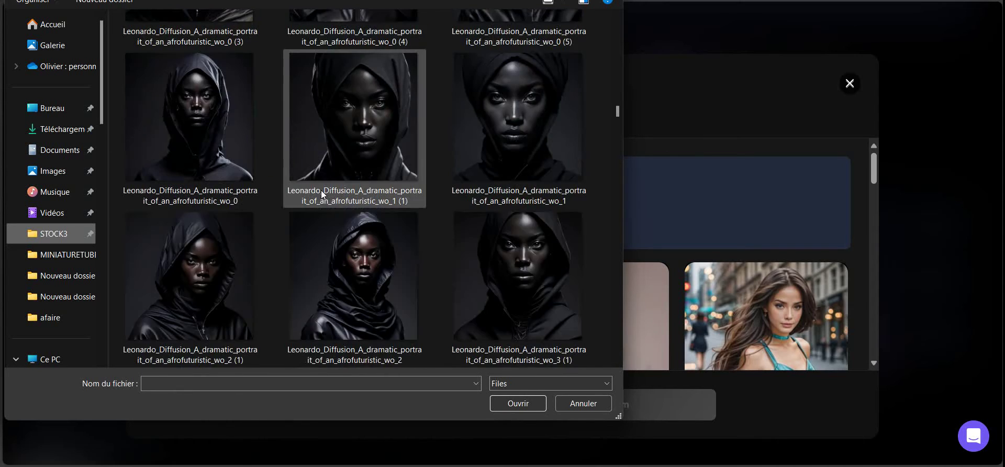
{"action": "scroll", "coordinate": [322, 190], "scroll_direction": "down", "scroll_amount": 15}
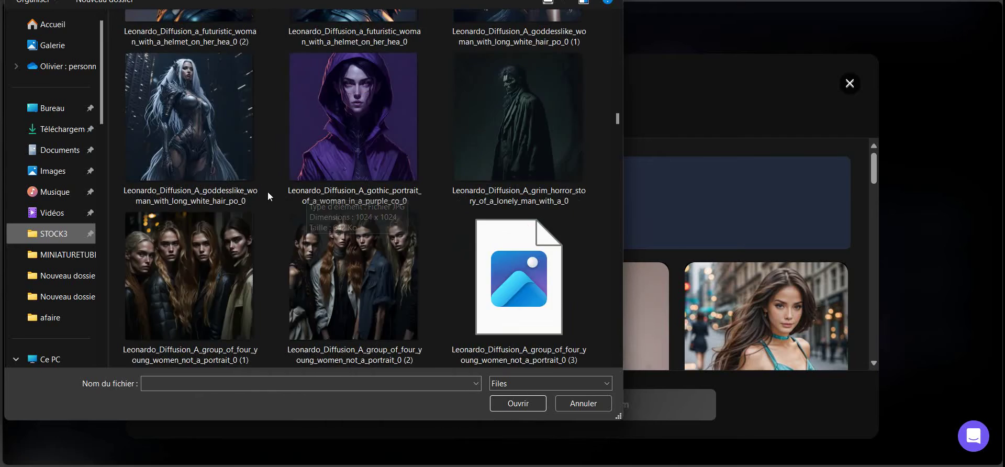
{"action": "scroll", "coordinate": [270, 192], "scroll_direction": "down", "scroll_amount": 10}
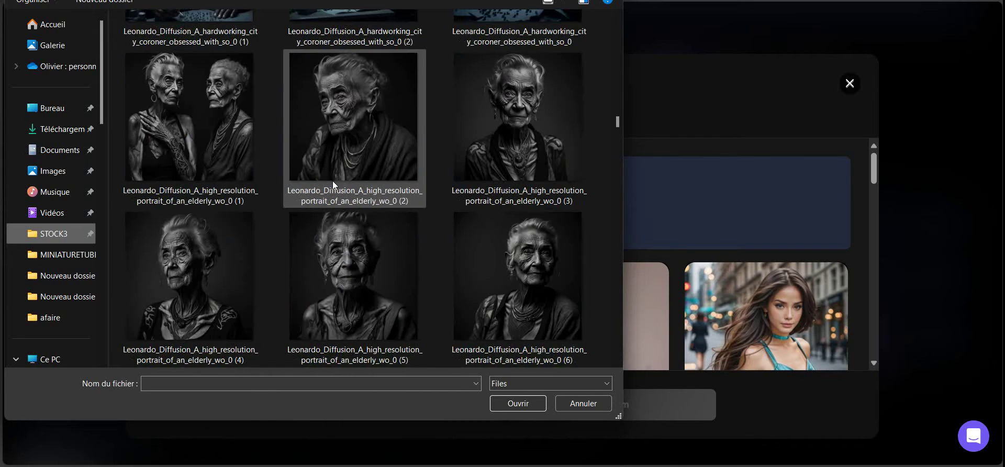
Upload the purple-hooded woman portrait, Leonardo_Diffusion_A_photorealistic_portrait_of_a_woman_with_a_0 (2), from the STOCK3 folder as the Image to Image source
{"action": "scroll", "coordinate": [332, 178], "scroll_direction": "down", "scroll_amount": 8}
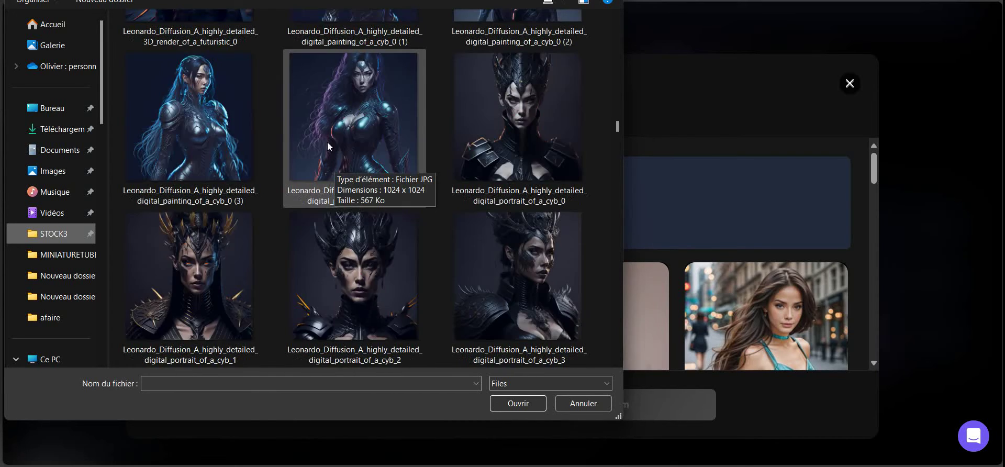
{"action": "scroll", "coordinate": [328, 143], "scroll_direction": "down", "scroll_amount": 10}
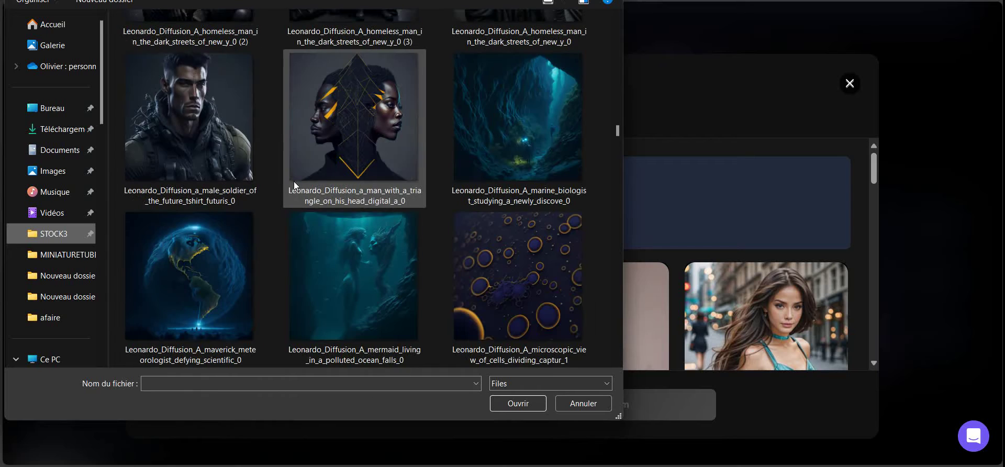
{"action": "scroll", "coordinate": [278, 167], "scroll_direction": "down", "scroll_amount": 6}
{"action": "scroll", "coordinate": [291, 154], "scroll_direction": "down", "scroll_amount": 3}
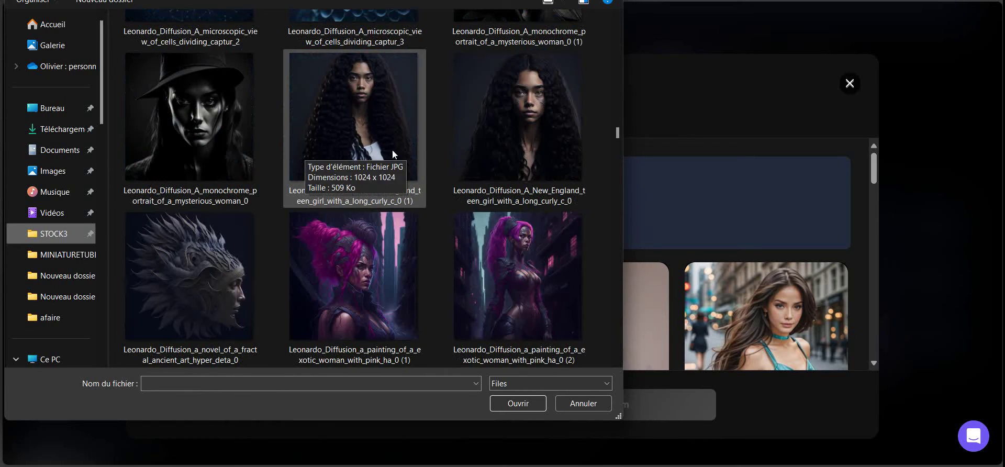
{"action": "scroll", "coordinate": [523, 217], "scroll_direction": "up", "scroll_amount": 1}
{"action": "scroll", "coordinate": [473, 190], "scroll_direction": "down", "scroll_amount": 6}
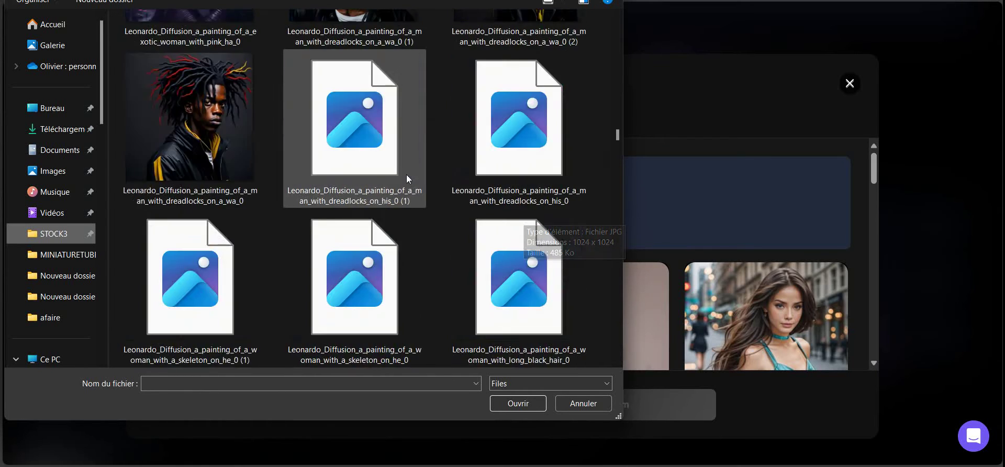
{"action": "scroll", "coordinate": [370, 174], "scroll_direction": "down", "scroll_amount": 15}
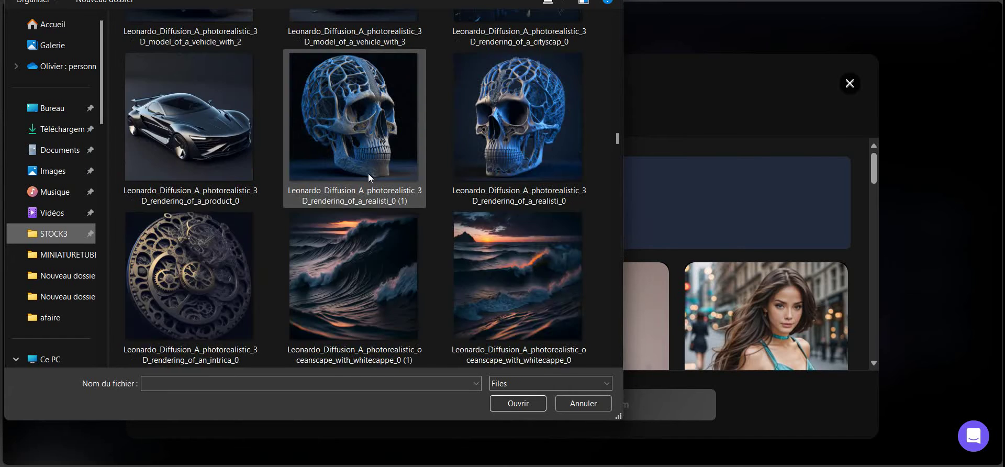
{"action": "scroll", "coordinate": [368, 174], "scroll_direction": "down", "scroll_amount": 10}
{"action": "scroll", "coordinate": [364, 172], "scroll_direction": "down", "scroll_amount": 3}
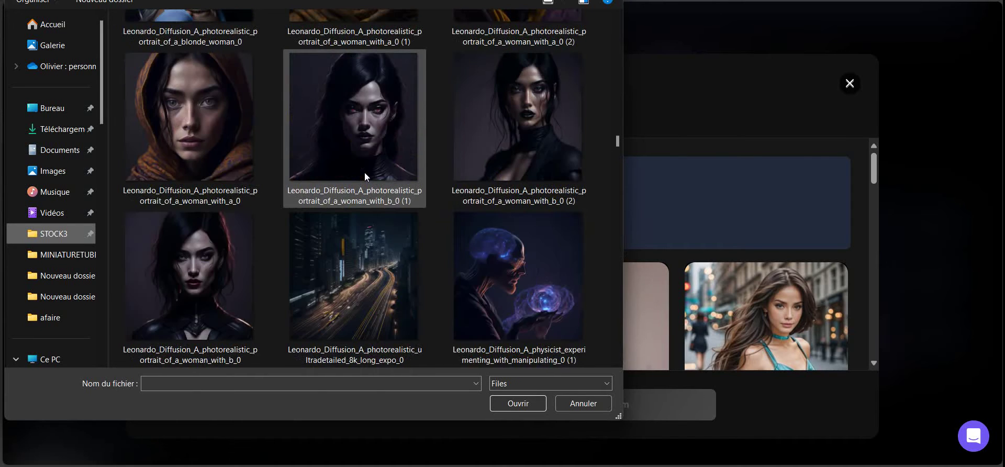
{"action": "scroll", "coordinate": [364, 171], "scroll_direction": "up", "scroll_amount": 2}
{"action": "left_click", "coordinate": [562, 91]}
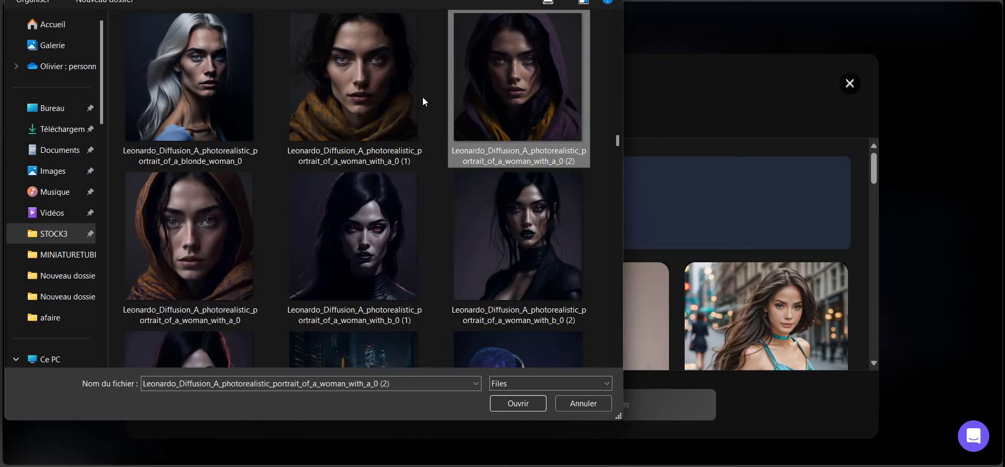
{"action": "double_click", "coordinate": [525, 90]}
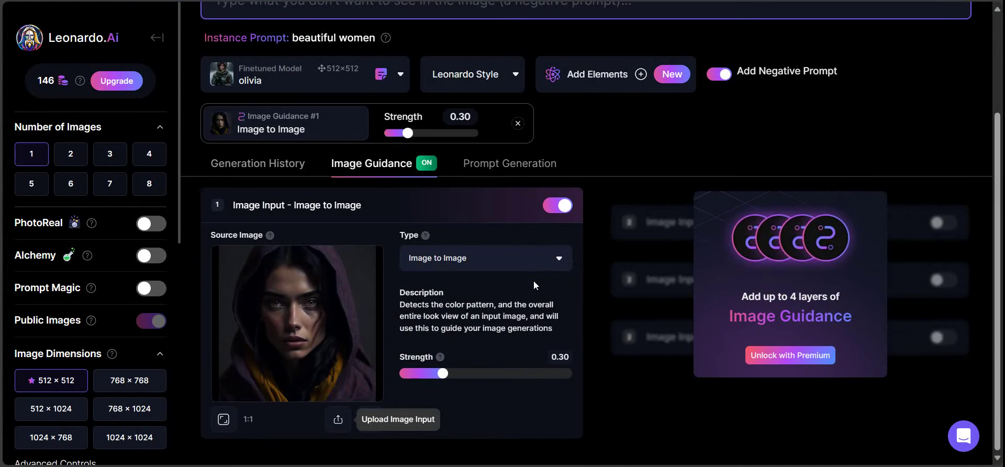
Check the available guidance types, keep Image to Image, and generate one image with the hooded portrait as source
{"action": "left_click", "coordinate": [564, 266]}
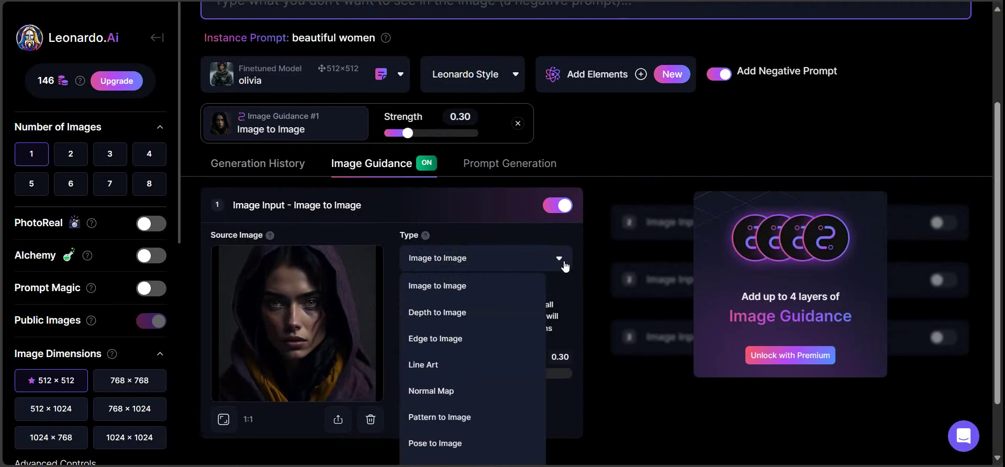
{"action": "left_click", "coordinate": [565, 266]}
{"action": "scroll", "coordinate": [549, 265], "scroll_direction": "down", "scroll_amount": 1}
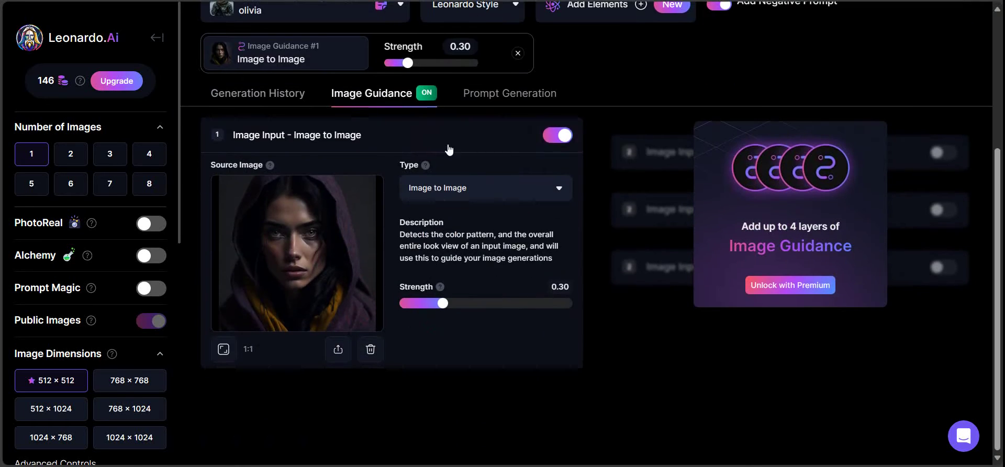
{"action": "scroll", "coordinate": [652, 221], "scroll_direction": "up", "scroll_amount": 4}
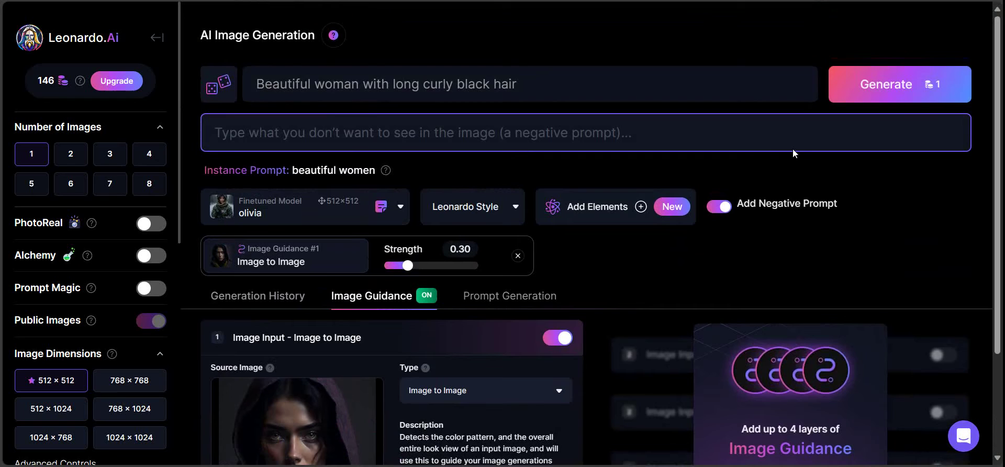
{"action": "left_click", "coordinate": [898, 87]}
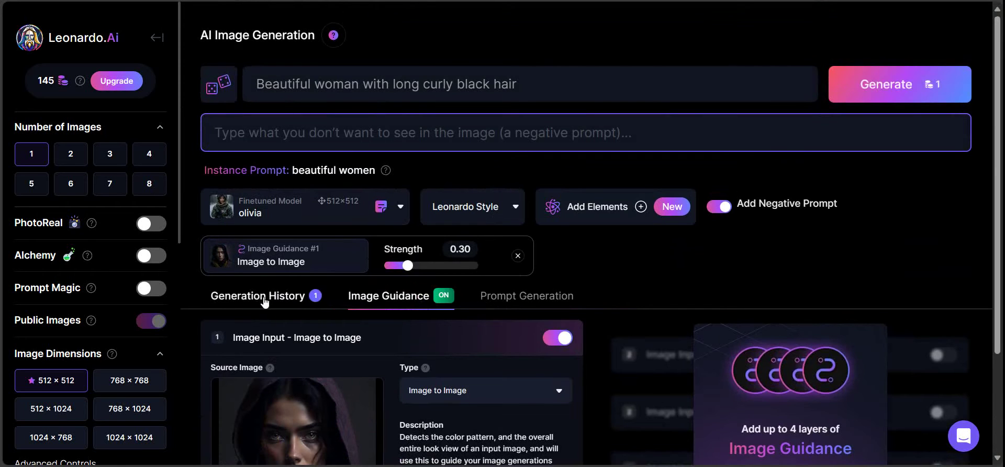
View the newest generated portrait enlarged and compare its face with the enhanced-image (2) photo in the Downloads folder
{"action": "left_click", "coordinate": [265, 297]}
{"action": "scroll", "coordinate": [417, 229], "scroll_direction": "down", "scroll_amount": 4}
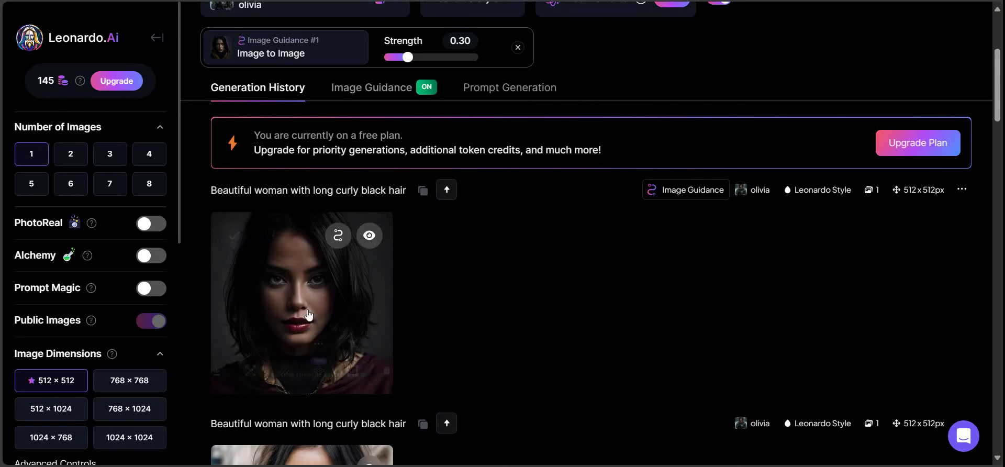
{"action": "mouse_move", "coordinate": [318, 275]}
{"action": "left_click", "coordinate": [303, 291]}
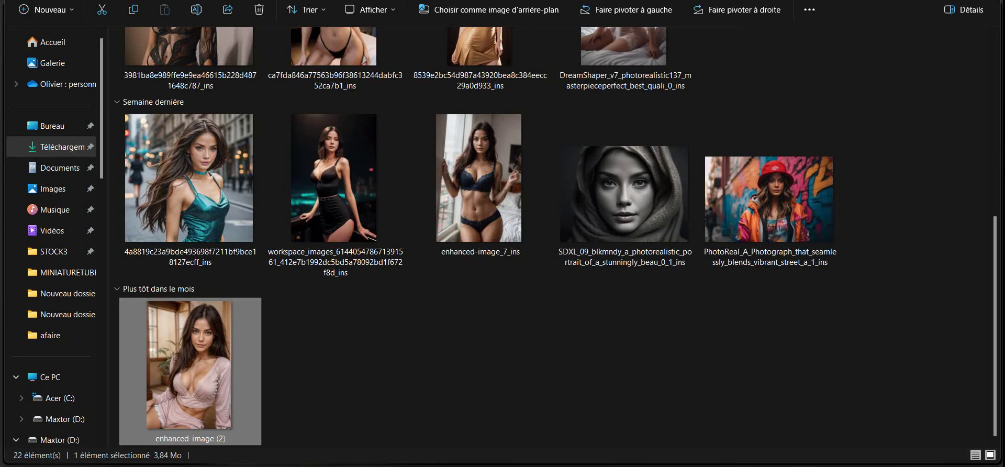
{"action": "double_click", "coordinate": [209, 329]}
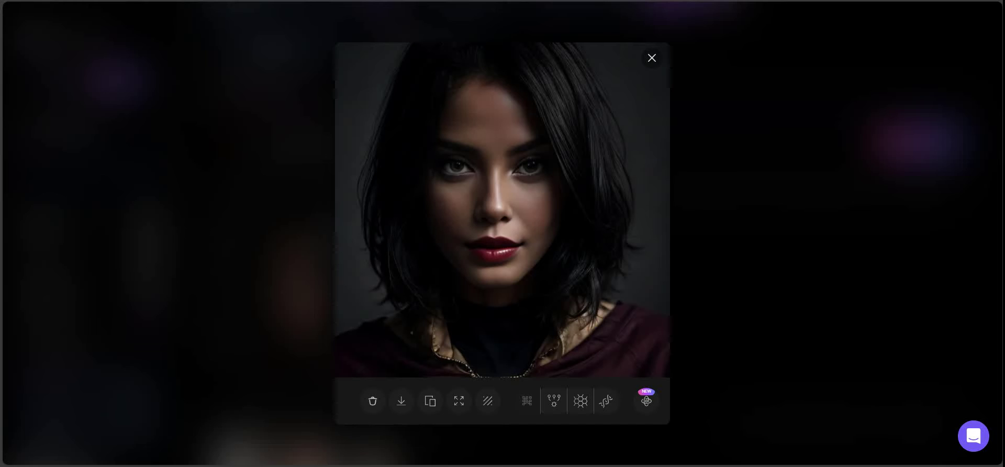
{"action": "left_click", "coordinate": [654, 59]}
{"action": "mouse_move", "coordinate": [319, 292]}
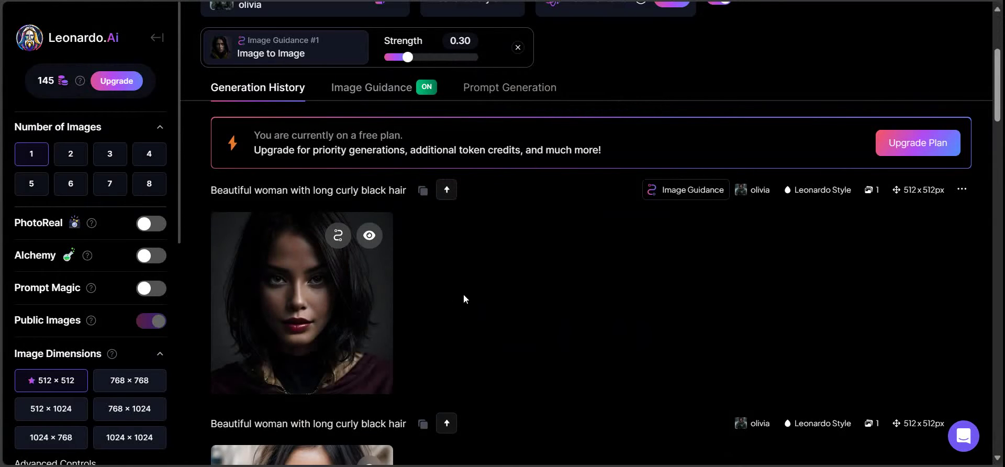
Compare the hooded source portrait in Image Guidance with the generated portrait in Generation History
{"action": "scroll", "coordinate": [359, 318], "scroll_direction": "up", "scroll_amount": 1}
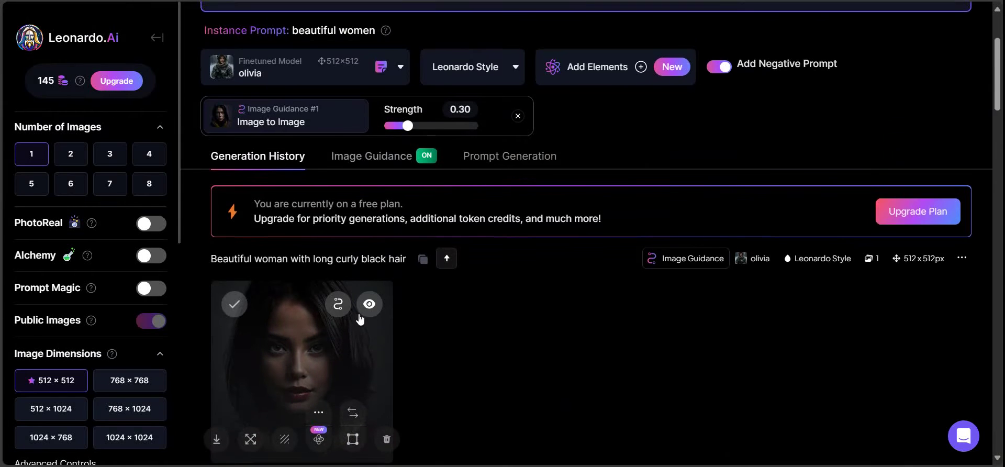
{"action": "left_click", "coordinate": [387, 168]}
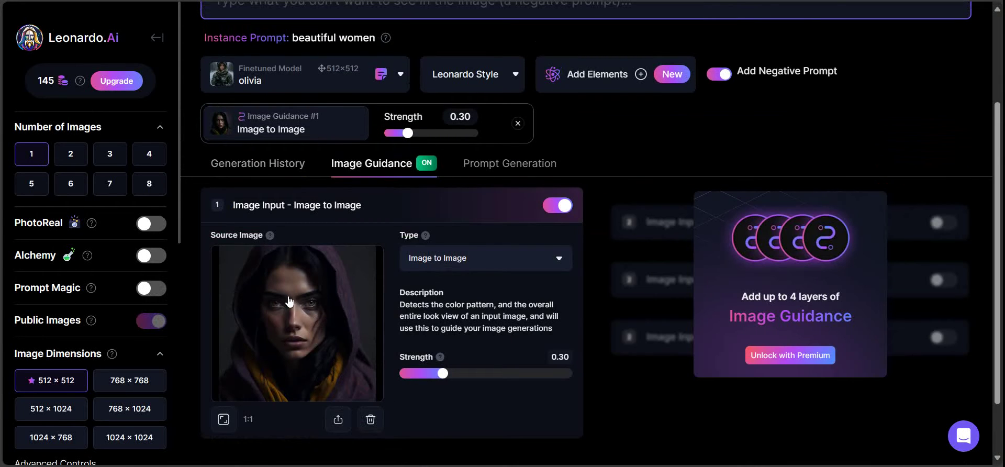
{"action": "left_click", "coordinate": [276, 171]}
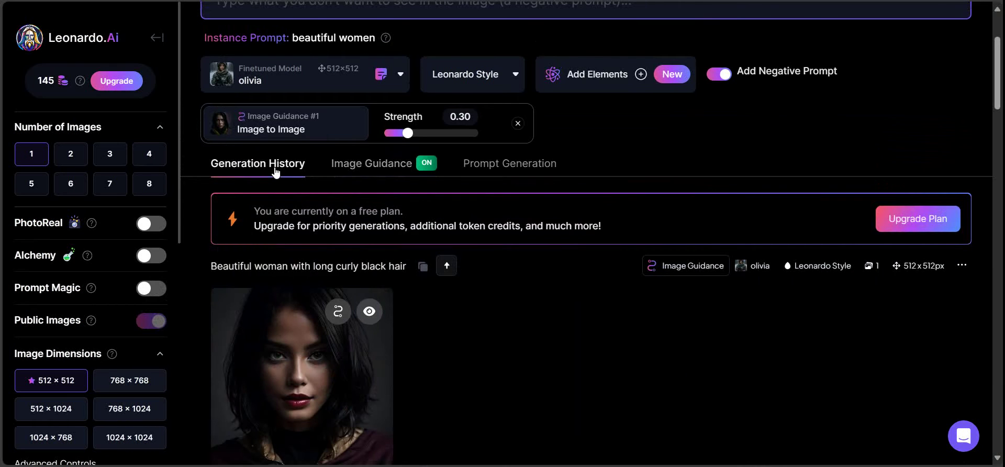
Replace the Image to Image source with the previously uploaded bedroom photo of the woman in a light-blue bikini
{"action": "left_click", "coordinate": [368, 172]}
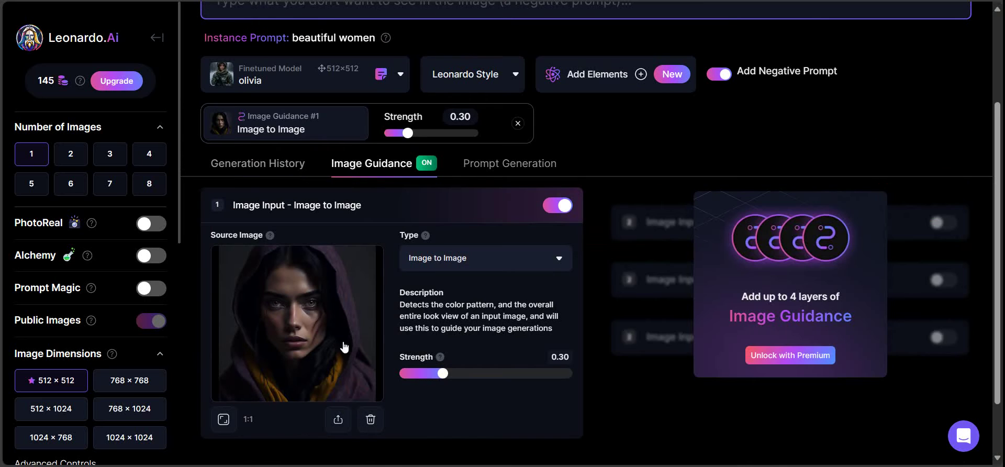
{"action": "left_click", "coordinate": [338, 418]}
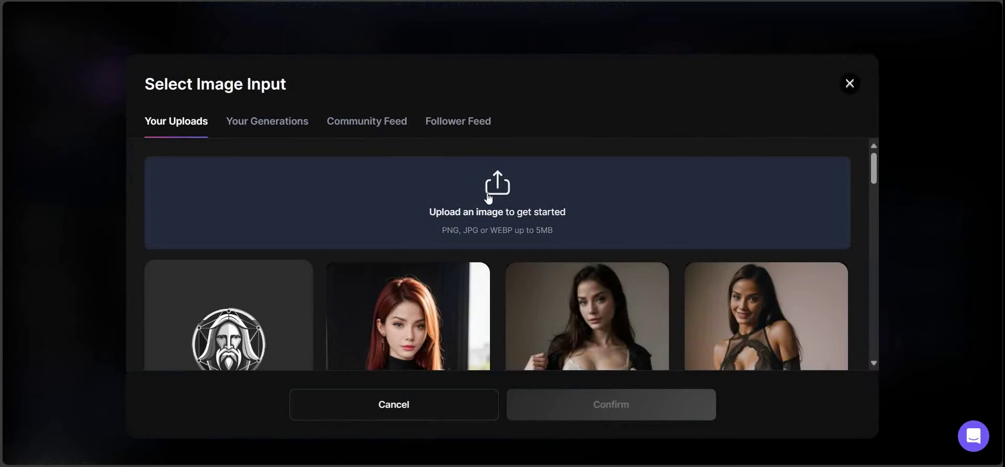
{"action": "scroll", "coordinate": [462, 202], "scroll_direction": "down", "scroll_amount": 1}
{"action": "scroll", "coordinate": [482, 215], "scroll_direction": "down", "scroll_amount": 6}
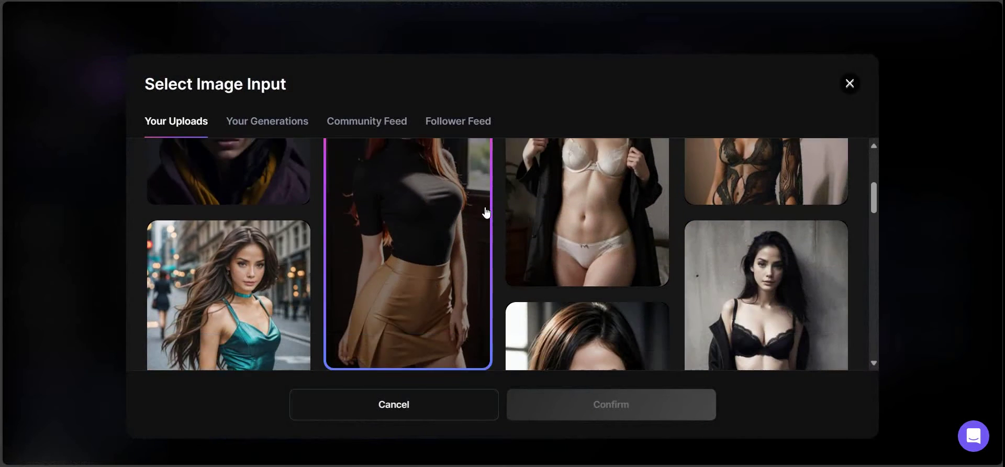
{"action": "scroll", "coordinate": [481, 223], "scroll_direction": "down", "scroll_amount": 10}
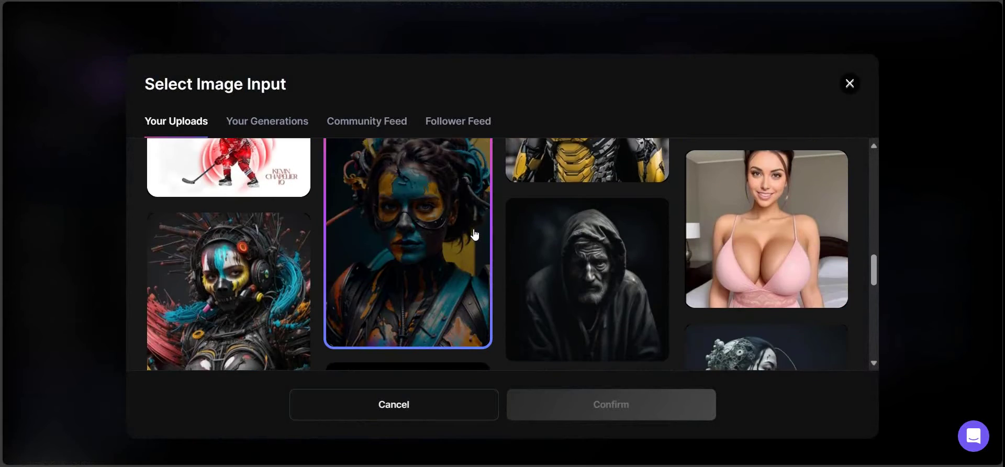
{"action": "scroll", "coordinate": [441, 237], "scroll_direction": "down", "scroll_amount": 3}
{"action": "scroll", "coordinate": [442, 236], "scroll_direction": "up", "scroll_amount": 4}
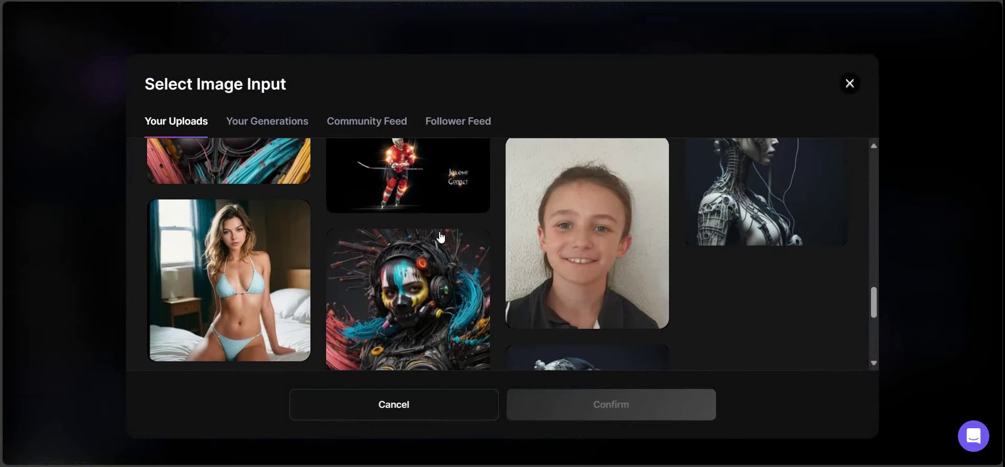
{"action": "double_click", "coordinate": [252, 266]}
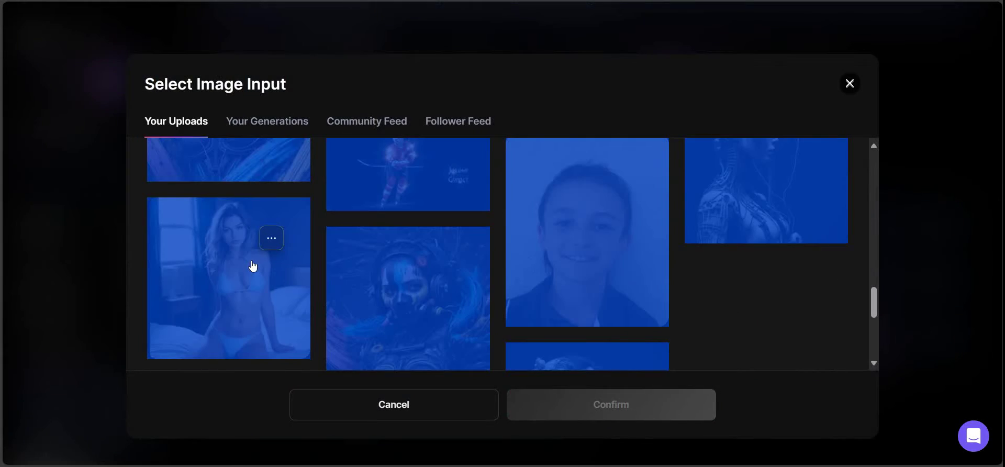
{"action": "left_click", "coordinate": [253, 266]}
{"action": "left_click", "coordinate": [626, 415]}
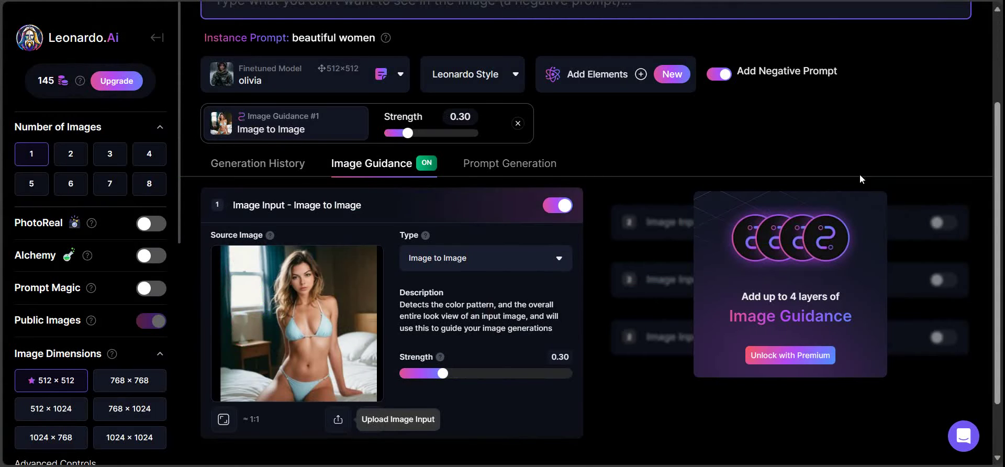
Generate an image with the bedroom photo as guidance and view the result enlarged from the generation history
{"action": "scroll", "coordinate": [861, 178], "scroll_direction": "up", "scroll_amount": 3}
{"action": "left_click", "coordinate": [890, 84]}
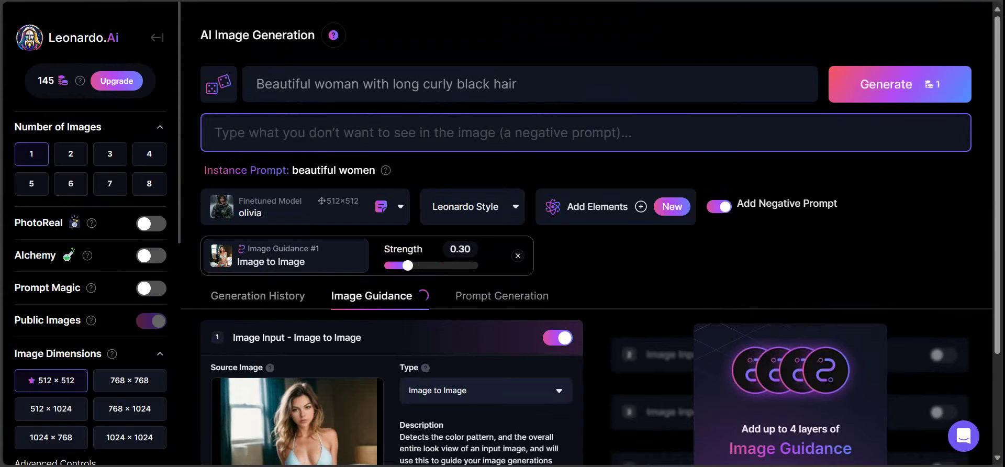
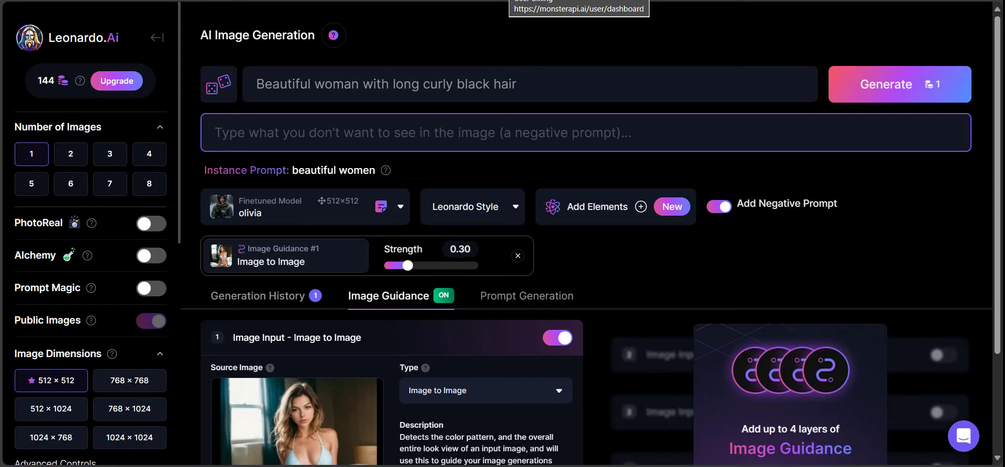
{"action": "left_click", "coordinate": [252, 296]}
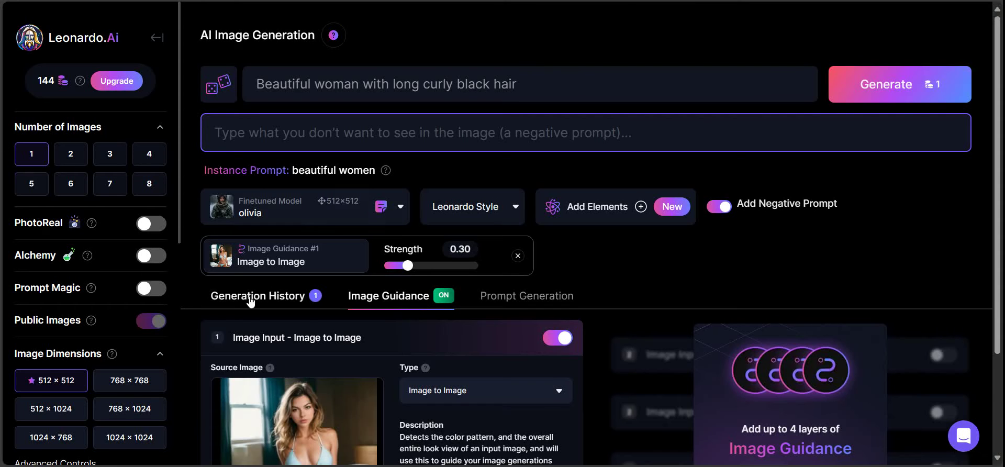
{"action": "scroll", "coordinate": [347, 241], "scroll_direction": "down", "scroll_amount": 5}
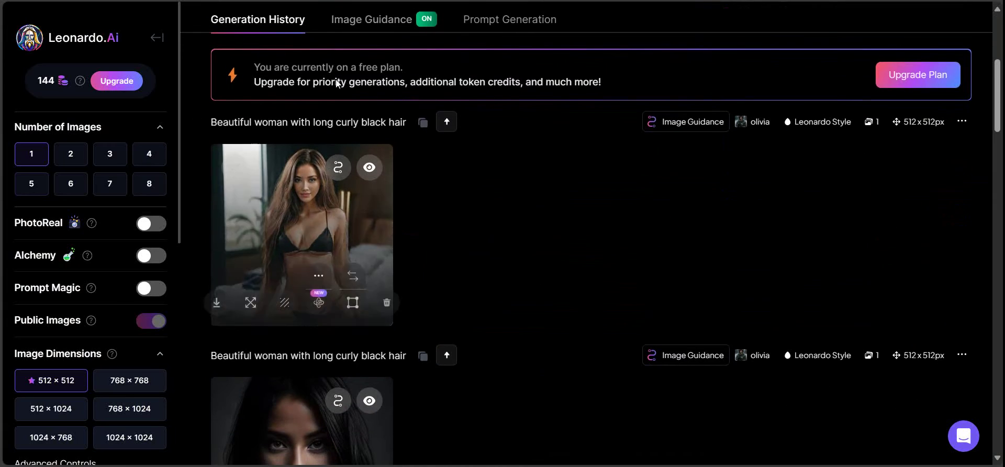
{"action": "left_click", "coordinate": [325, 212]}
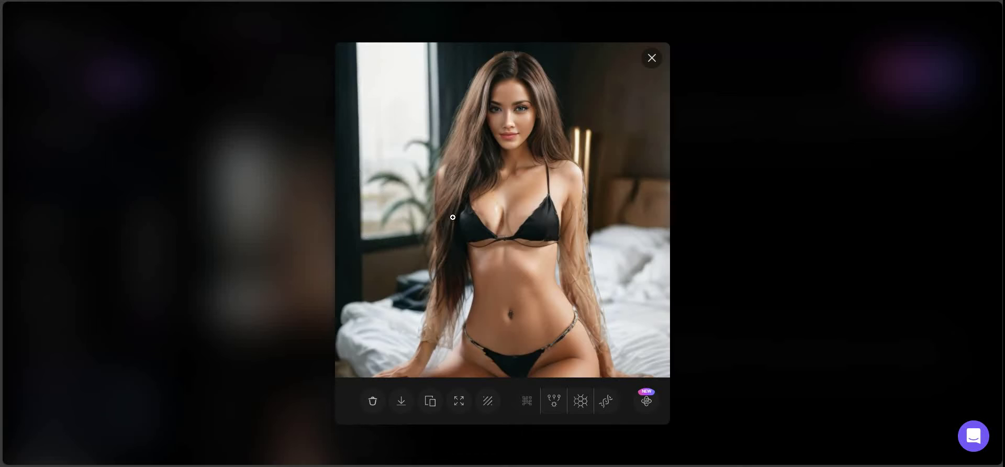
{"action": "left_click", "coordinate": [652, 62]}
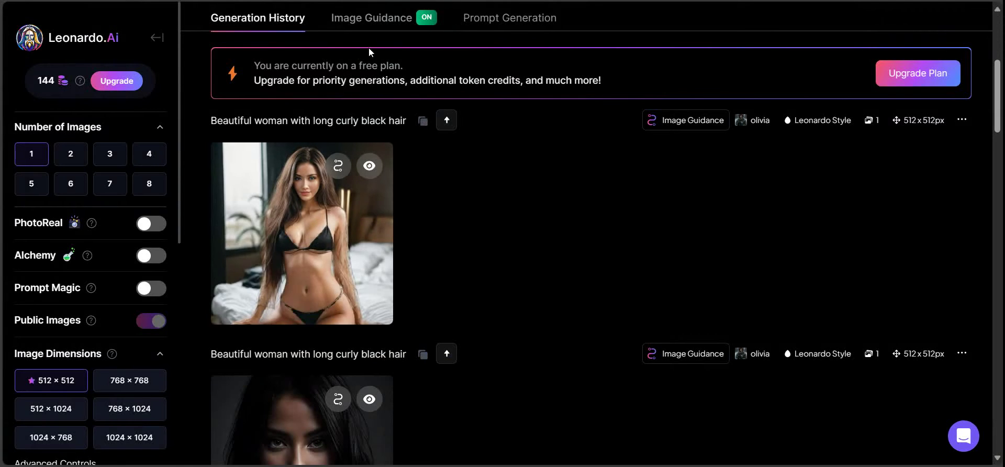
Compare the bedroom source photo with its generated result, opening the result at full size
{"action": "left_click", "coordinate": [373, 19]}
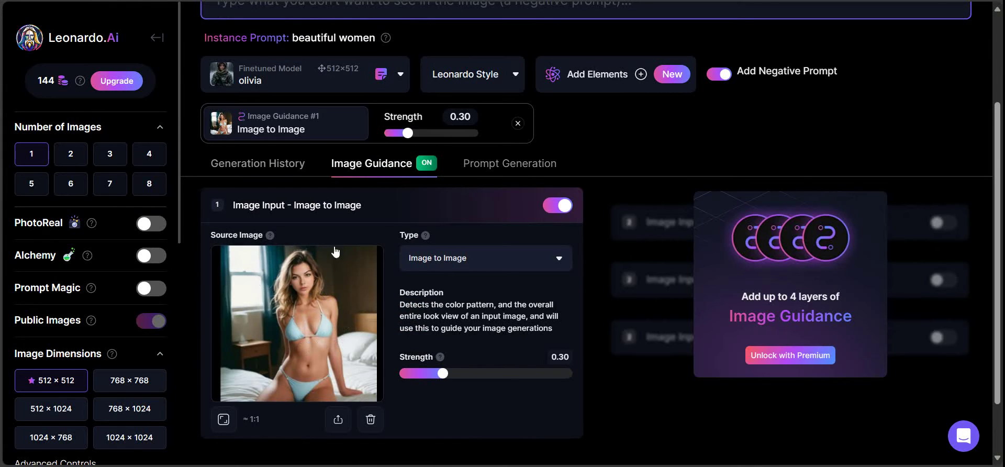
{"action": "left_click", "coordinate": [258, 164]}
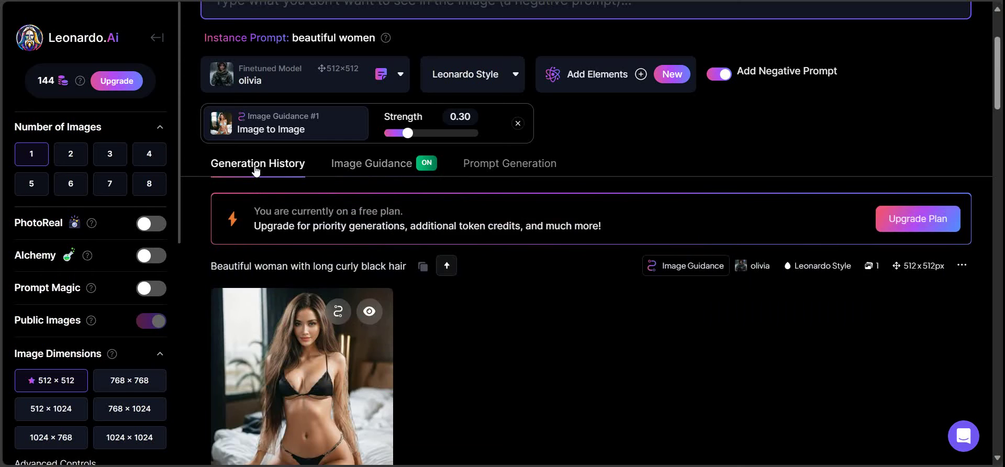
{"action": "scroll", "coordinate": [399, 246], "scroll_direction": "down", "scroll_amount": 2}
{"action": "left_click", "coordinate": [308, 239]}
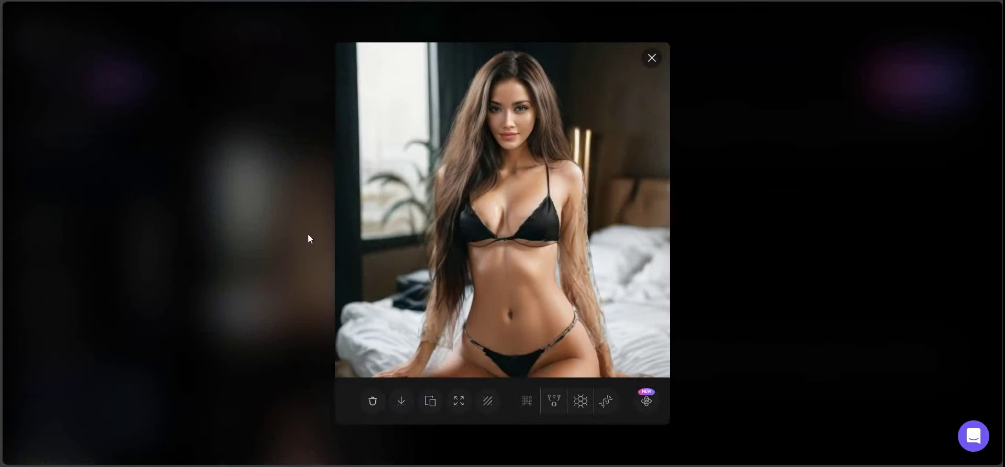
Close the enlarged bedroom result and remove the light-blue bikini photo from the Image to Image guidance
{"action": "left_click", "coordinate": [517, 115]}
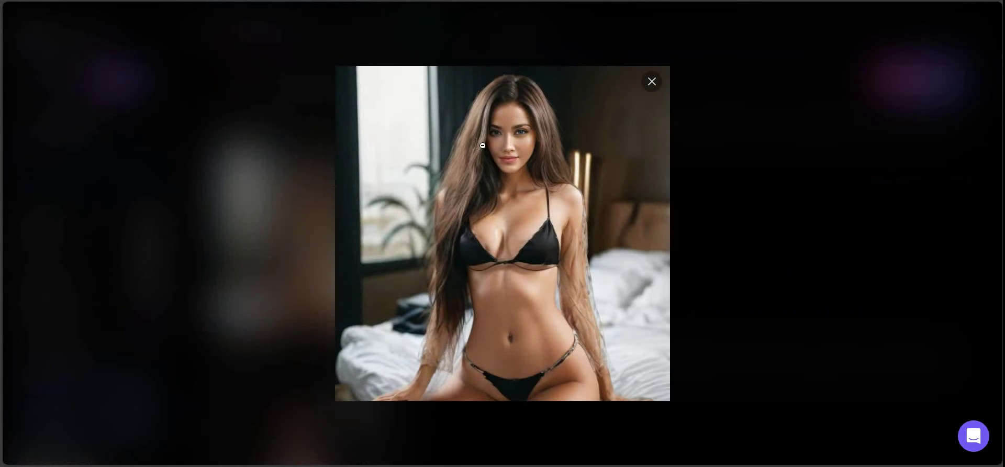
{"action": "left_click", "coordinate": [651, 83]}
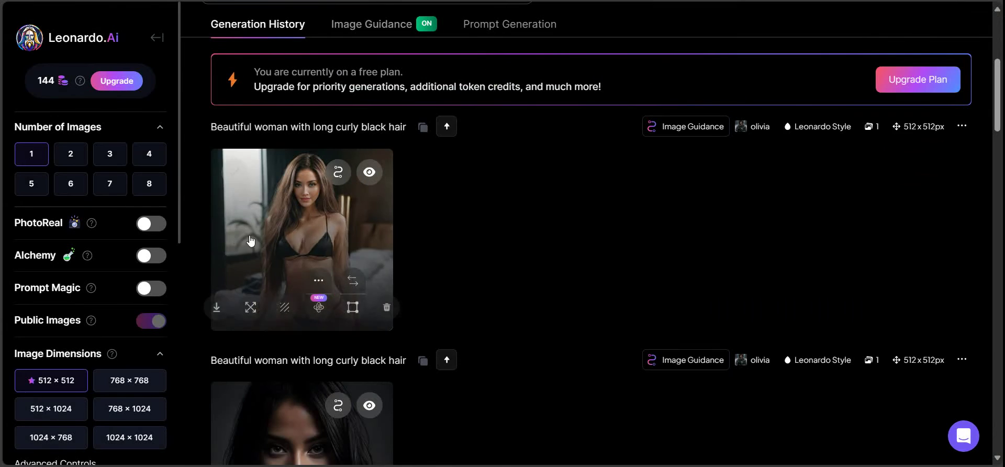
{"action": "scroll", "coordinate": [406, 289], "scroll_direction": "up", "scroll_amount": 1}
{"action": "left_click", "coordinate": [377, 163]}
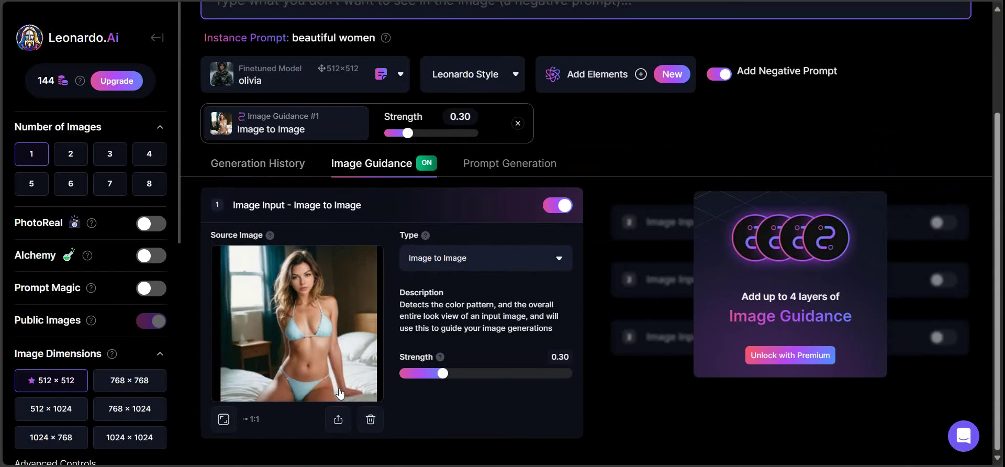
{"action": "left_click", "coordinate": [370, 418]}
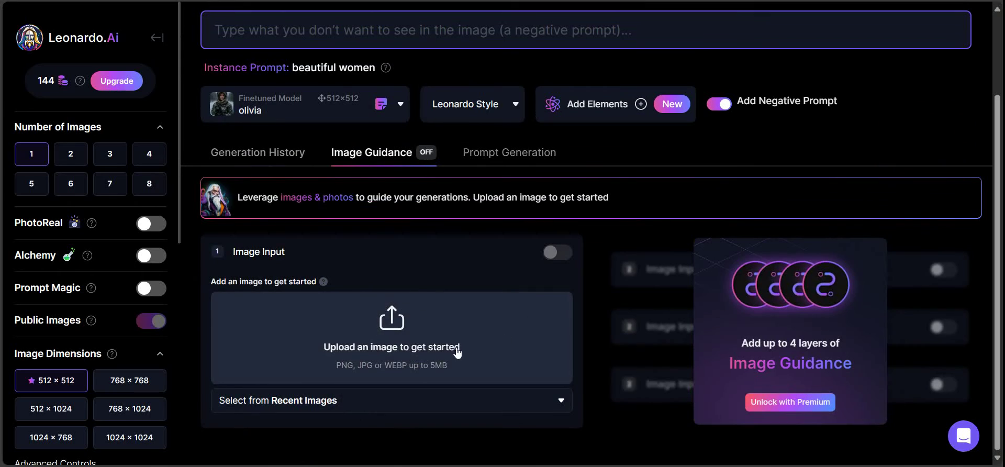
Upload the hooded portrait Leonardo_Diffusion_pltn_style_award_winning_portrait_of_a_beau_0 from the LAST folder as the guidance source image
{"action": "left_click", "coordinate": [398, 317]}
{"action": "scroll", "coordinate": [356, 178], "scroll_direction": "down", "scroll_amount": 10}
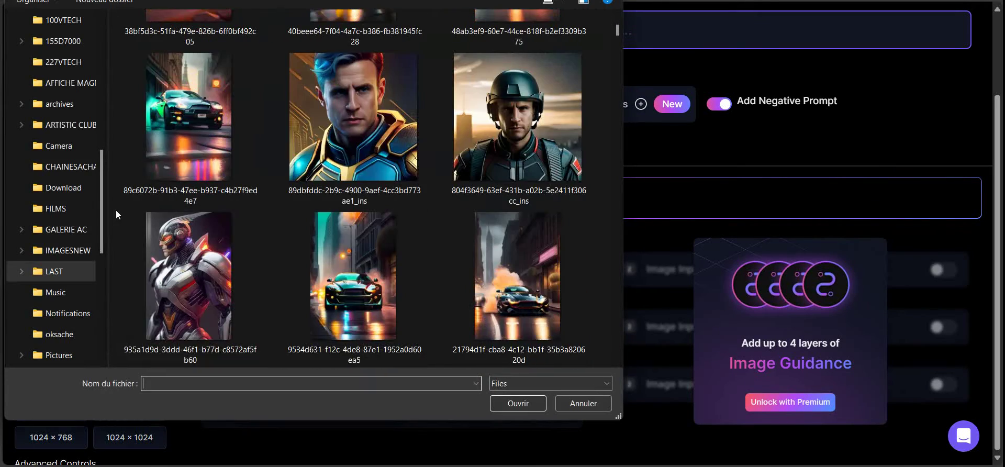
{"action": "left_click_drag", "start_coordinate": [617, 35], "coordinate": [614, 365]}
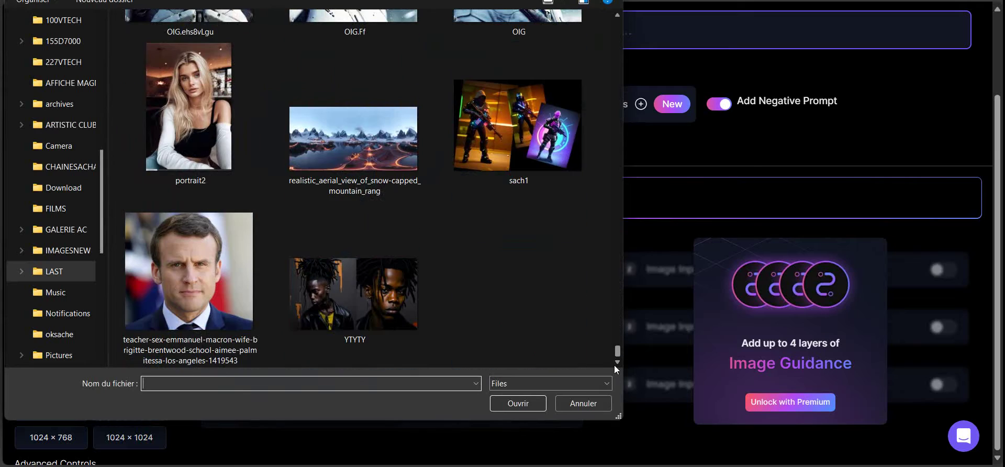
{"action": "scroll", "coordinate": [336, 253], "scroll_direction": "up", "scroll_amount": 10}
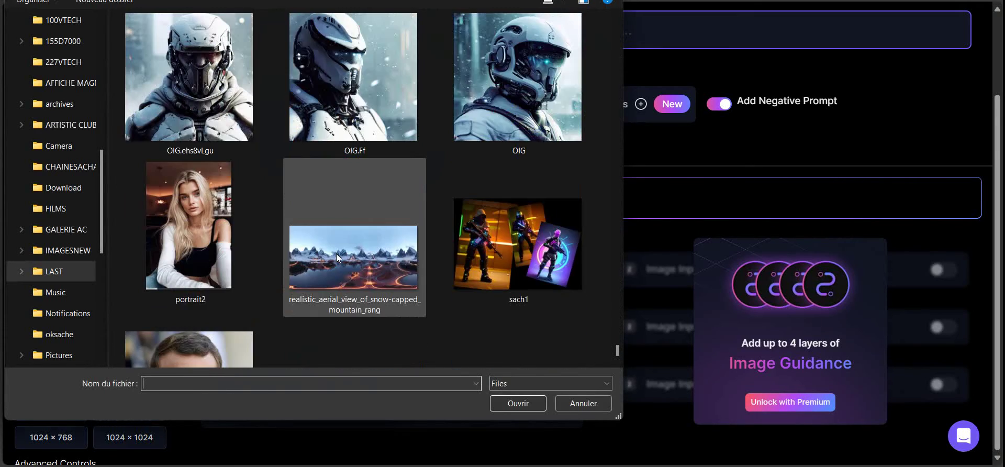
{"action": "scroll", "coordinate": [338, 254], "scroll_direction": "up", "scroll_amount": 4}
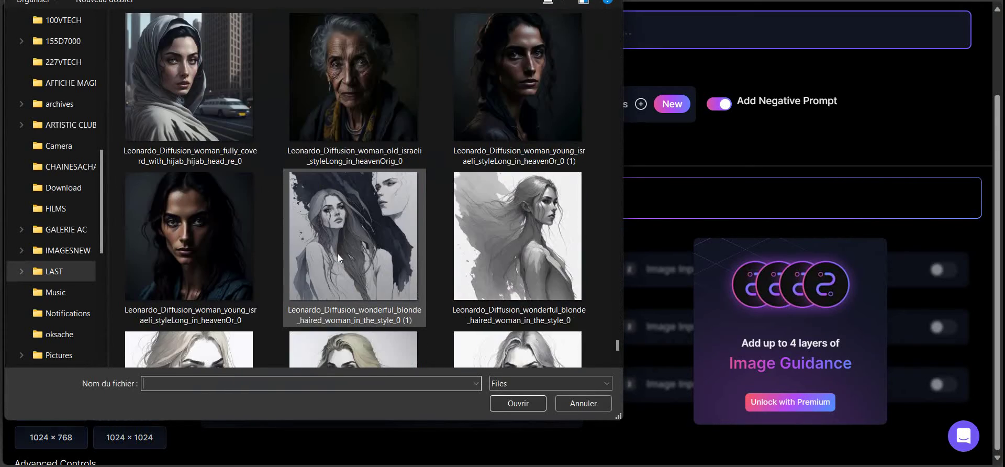
{"action": "scroll", "coordinate": [338, 253], "scroll_direction": "up", "scroll_amount": 2}
{"action": "scroll", "coordinate": [338, 253], "scroll_direction": "up", "scroll_amount": 4}
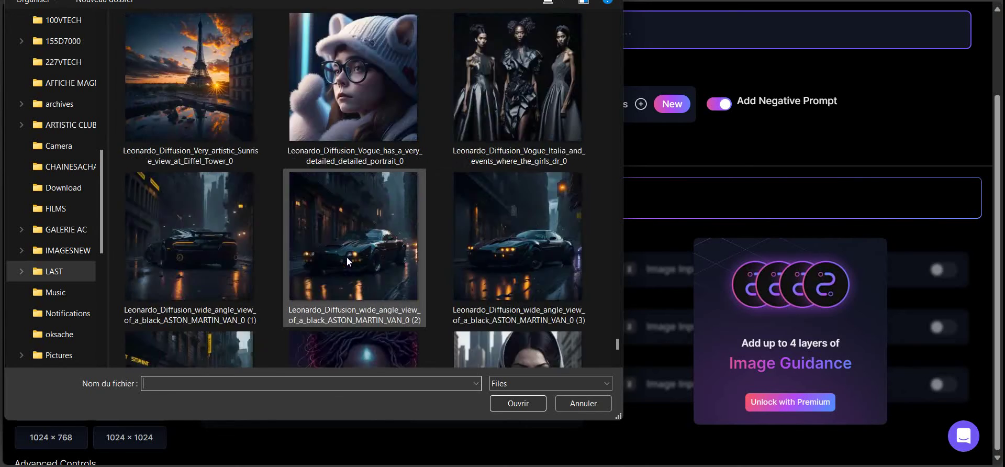
{"action": "scroll", "coordinate": [344, 253], "scroll_direction": "up", "scroll_amount": 2}
{"action": "scroll", "coordinate": [340, 251], "scroll_direction": "up", "scroll_amount": 4}
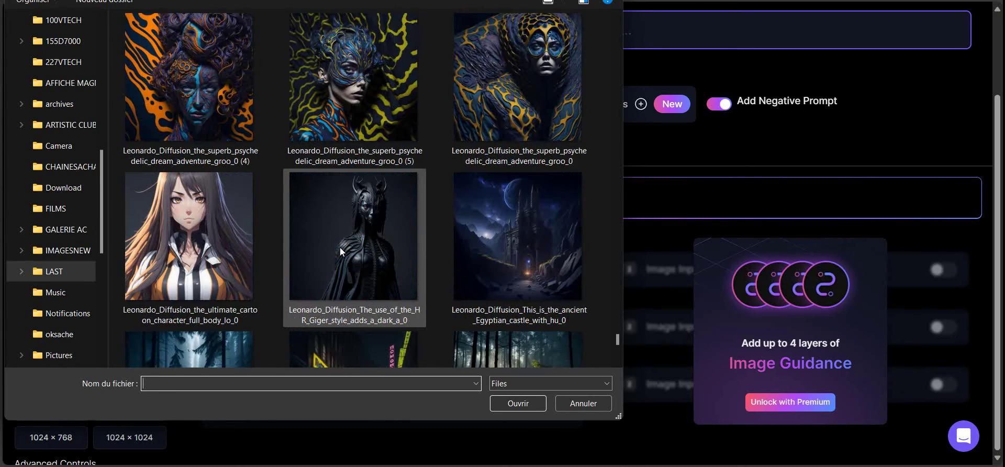
{"action": "scroll", "coordinate": [340, 252], "scroll_direction": "up", "scroll_amount": 4}
{"action": "scroll", "coordinate": [340, 252], "scroll_direction": "up", "scroll_amount": 5}
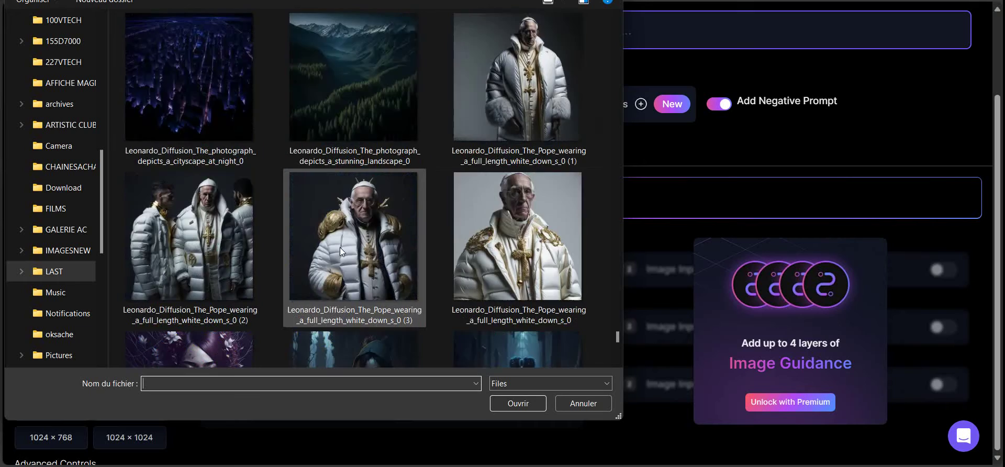
{"action": "scroll", "coordinate": [341, 252], "scroll_direction": "up", "scroll_amount": 2}
{"action": "scroll", "coordinate": [340, 247], "scroll_direction": "up", "scroll_amount": 8}
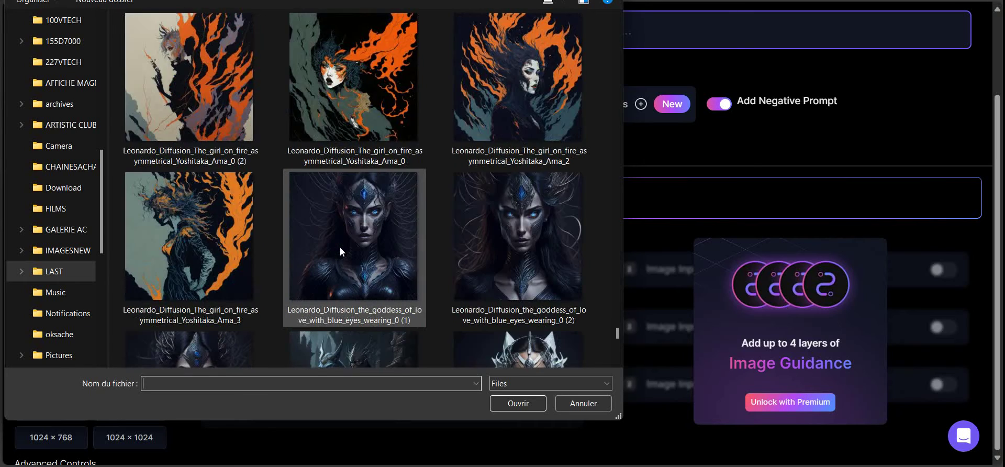
{"action": "scroll", "coordinate": [340, 247], "scroll_direction": "up", "scroll_amount": 6}
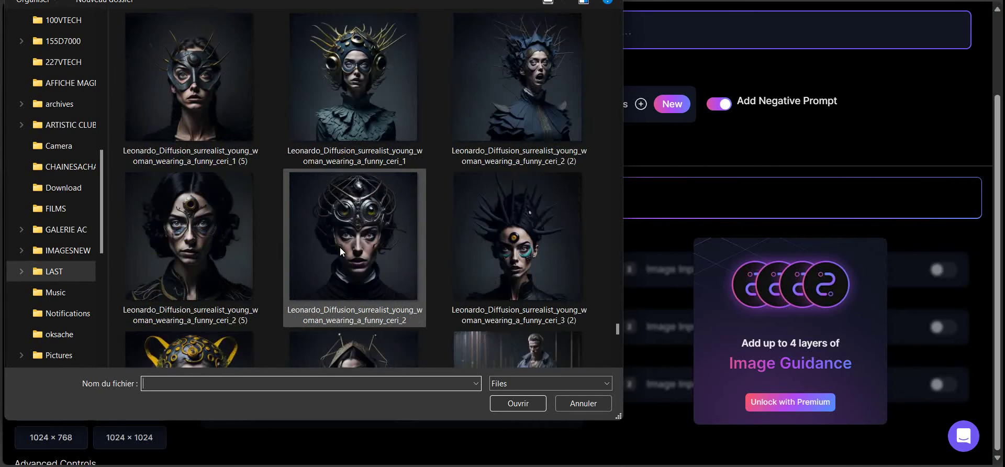
{"action": "scroll", "coordinate": [357, 204], "scroll_direction": "up", "scroll_amount": 6}
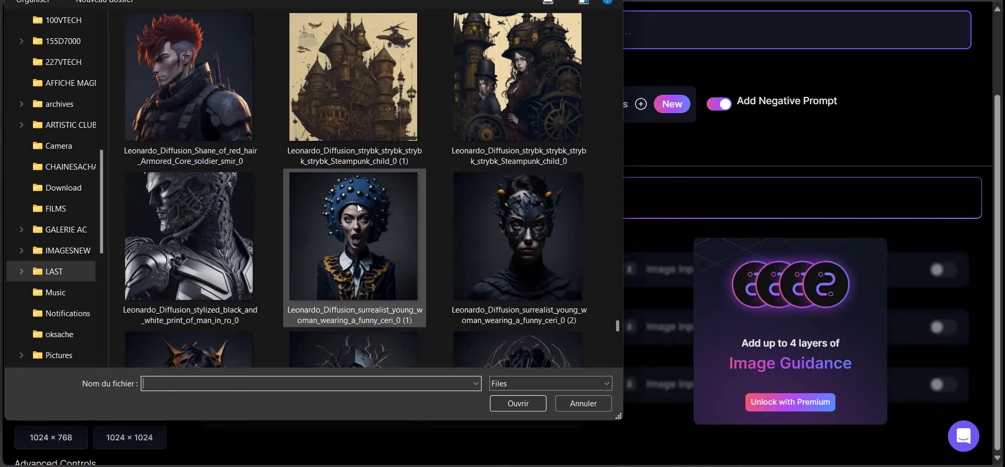
{"action": "scroll", "coordinate": [357, 207], "scroll_direction": "up", "scroll_amount": 6}
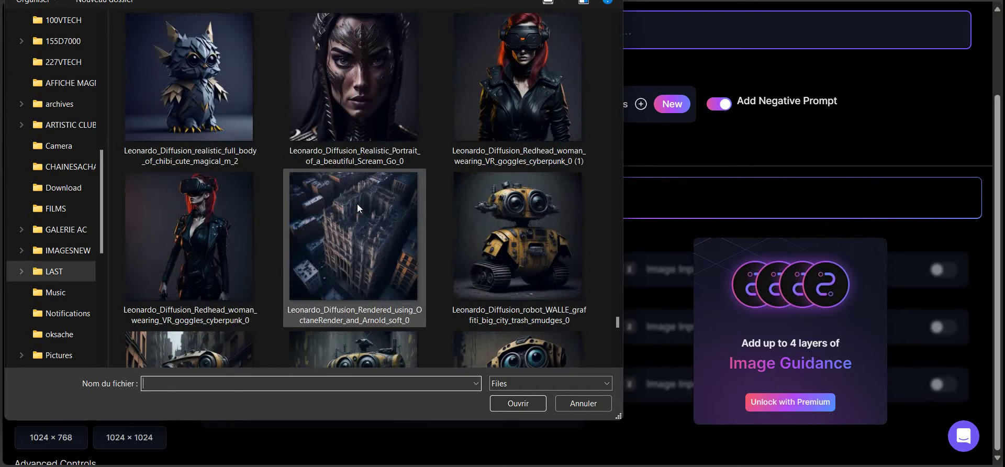
{"action": "scroll", "coordinate": [393, 256], "scroll_direction": "up", "scroll_amount": 6}
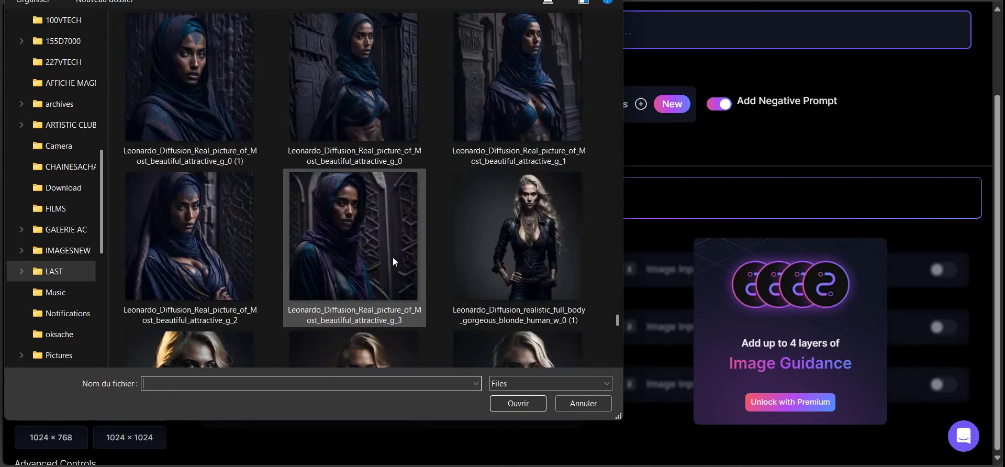
{"action": "scroll", "coordinate": [393, 256], "scroll_direction": "up", "scroll_amount": 8}
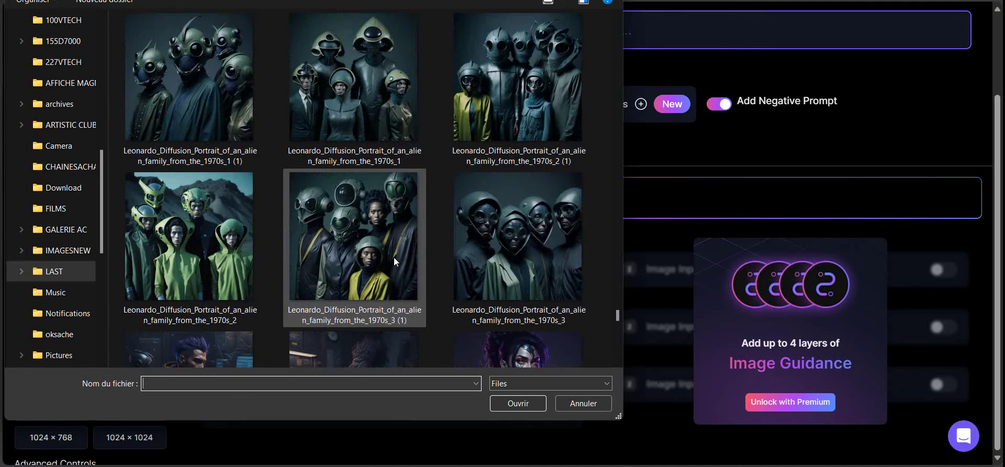
{"action": "scroll", "coordinate": [394, 260], "scroll_direction": "up", "scroll_amount": 2}
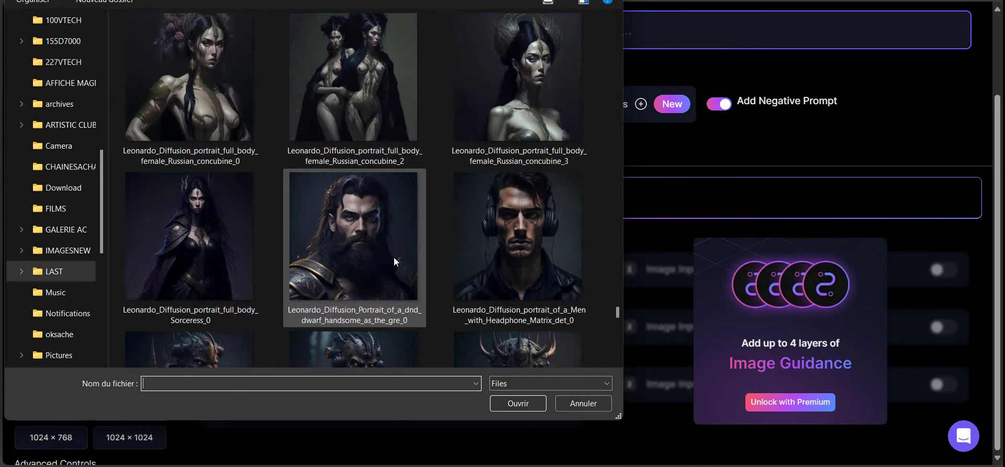
{"action": "scroll", "coordinate": [394, 260], "scroll_direction": "up", "scroll_amount": 8}
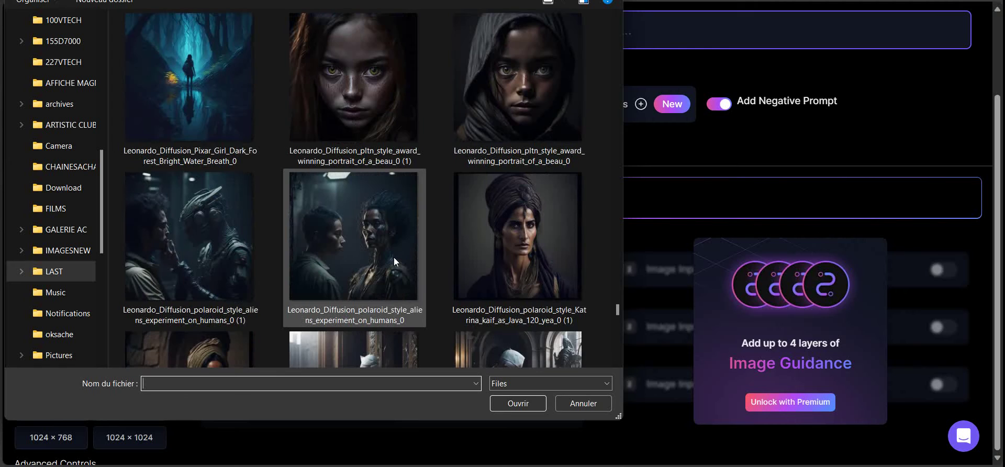
{"action": "scroll", "coordinate": [394, 251], "scroll_direction": "up", "scroll_amount": 2}
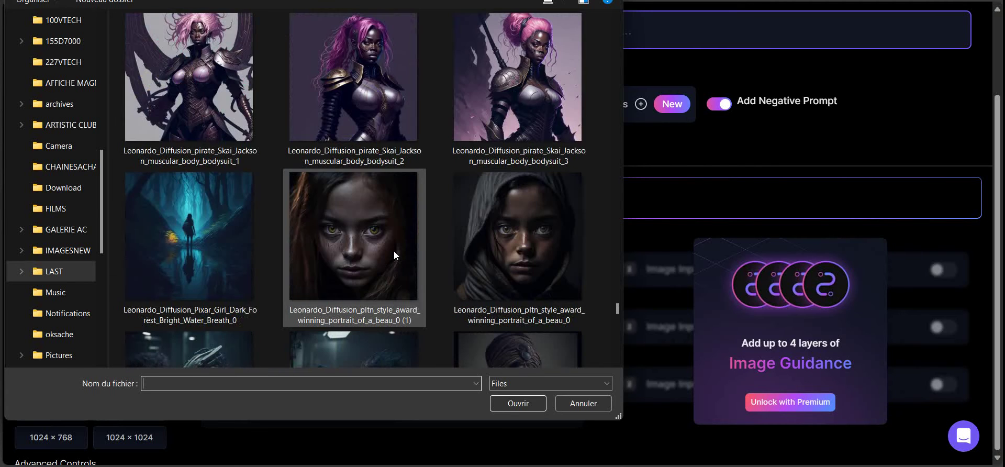
{"action": "scroll", "coordinate": [391, 245], "scroll_direction": "down", "scroll_amount": 4}
{"action": "scroll", "coordinate": [494, 164], "scroll_direction": "up", "scroll_amount": 2}
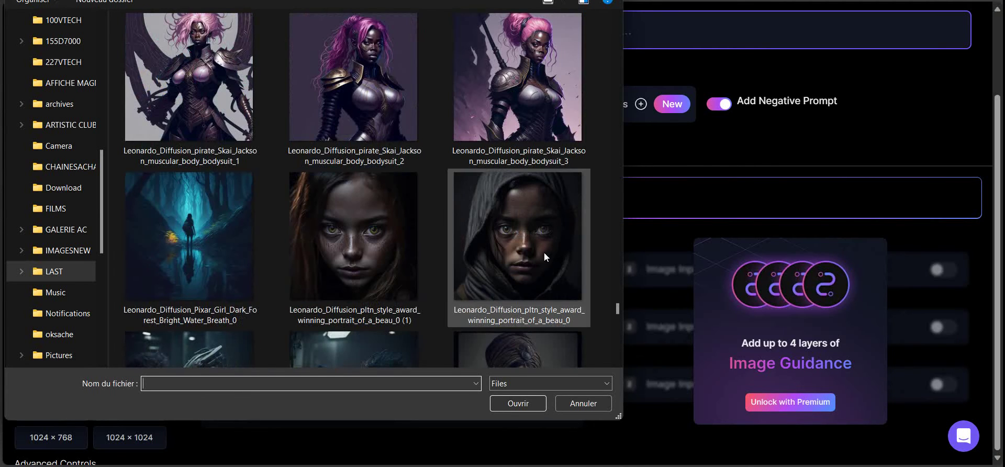
{"action": "double_click", "coordinate": [522, 237]}
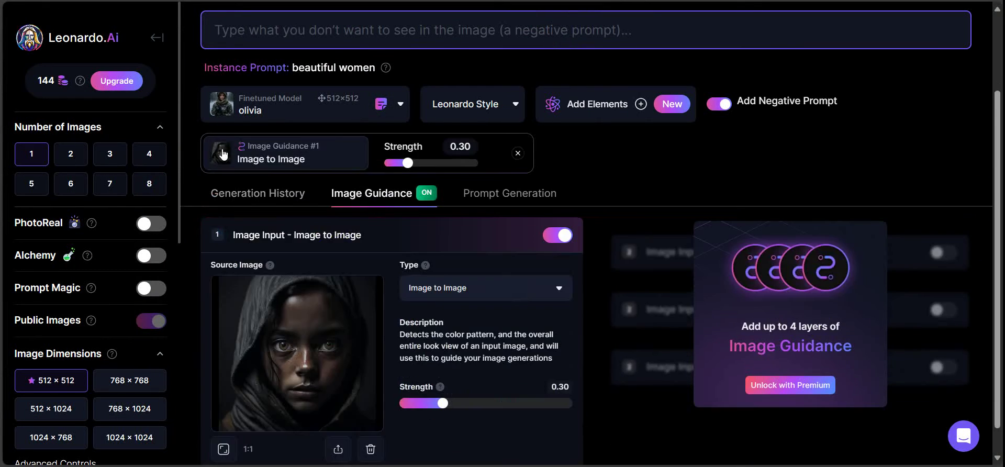
Generate one image with the olivia model, guided by the hooded portrait
{"action": "scroll", "coordinate": [576, 225], "scroll_direction": "up", "scroll_amount": 2}
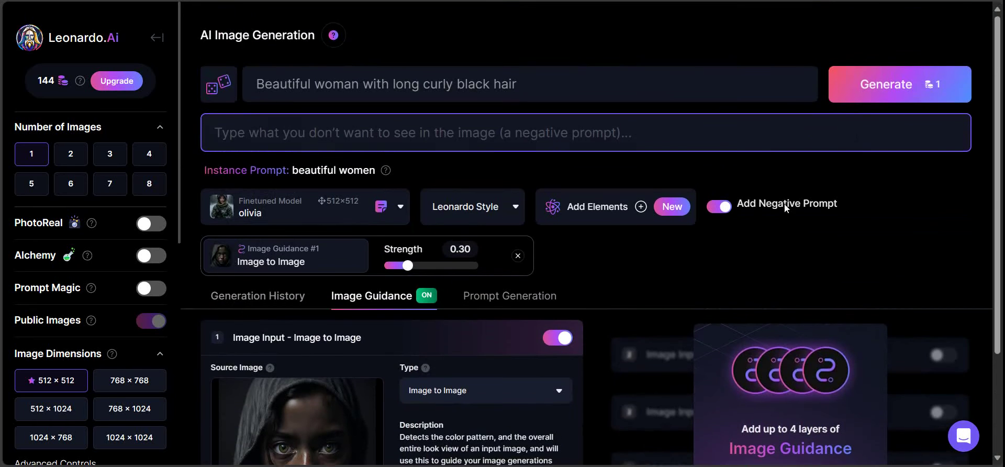
{"action": "left_click", "coordinate": [889, 96]}
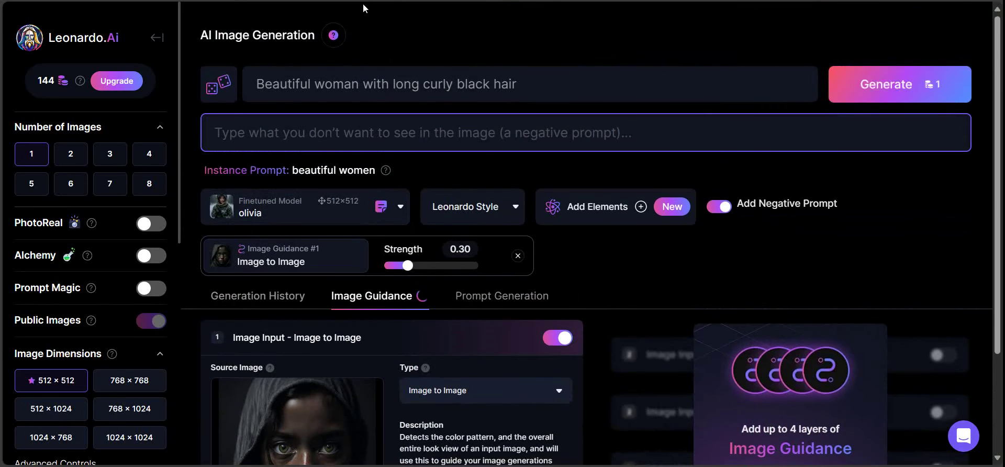
Switch to Discord and compare the enlarged blue-beanie face swap with the enhanced-image (2) photo in the downloads folder
{"action": "key", "text": "alt+Tab"}
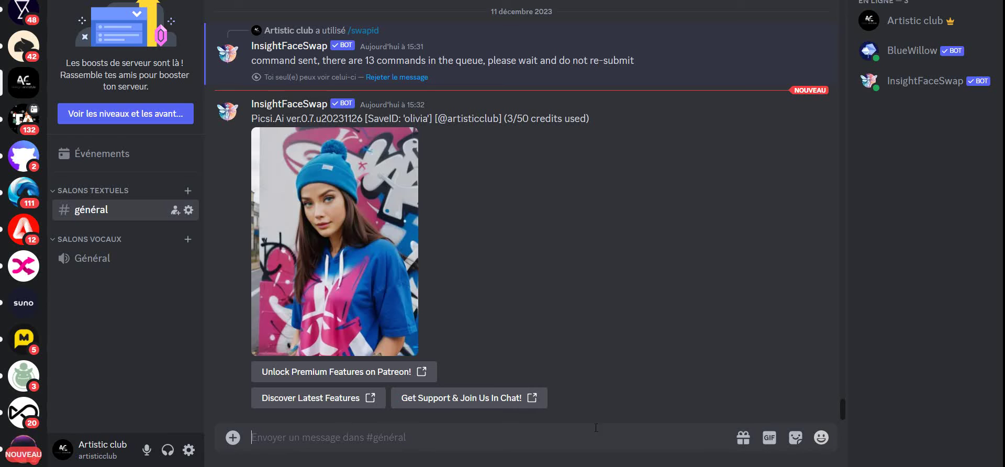
{"action": "left_click", "coordinate": [337, 236]}
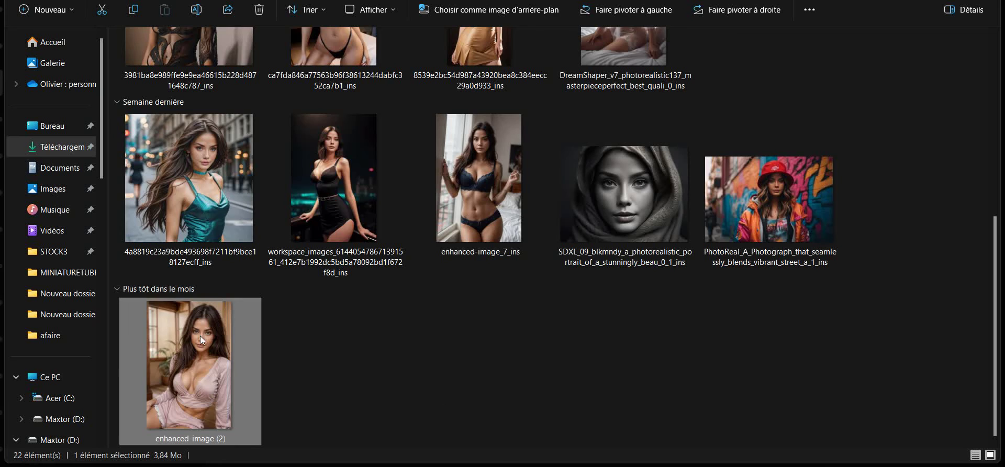
{"action": "double_click", "coordinate": [200, 335]}
{"action": "mouse_move", "coordinate": [503, 465]}
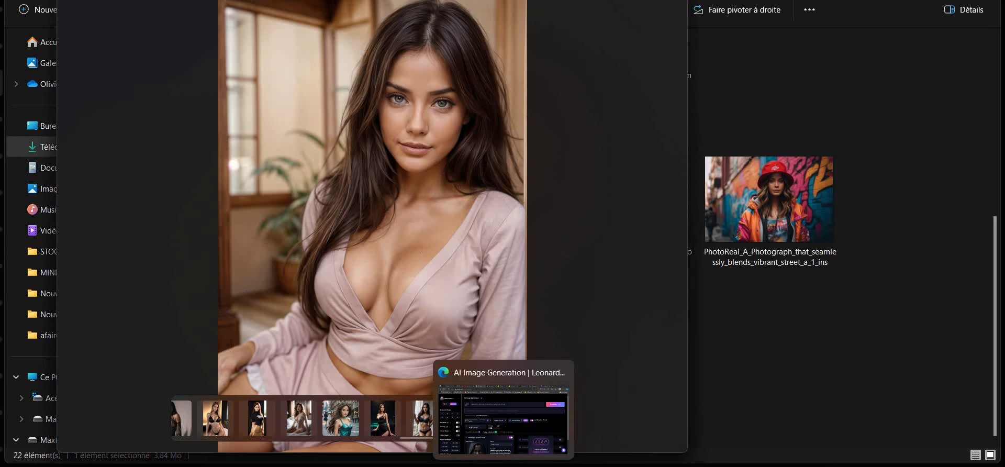
{"action": "left_click", "coordinate": [589, 466]}
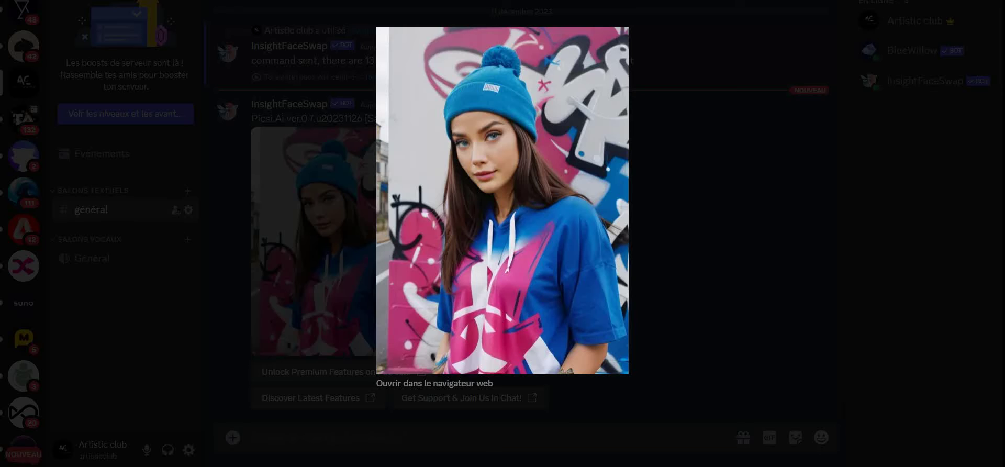
{"action": "left_click", "coordinate": [664, 162]}
Review the earlier olivia face swaps in the channel, enlarging the beach bikini, red-and-blue costume and black-robe images
{"action": "scroll", "coordinate": [521, 291], "scroll_direction": "up", "scroll_amount": 10}
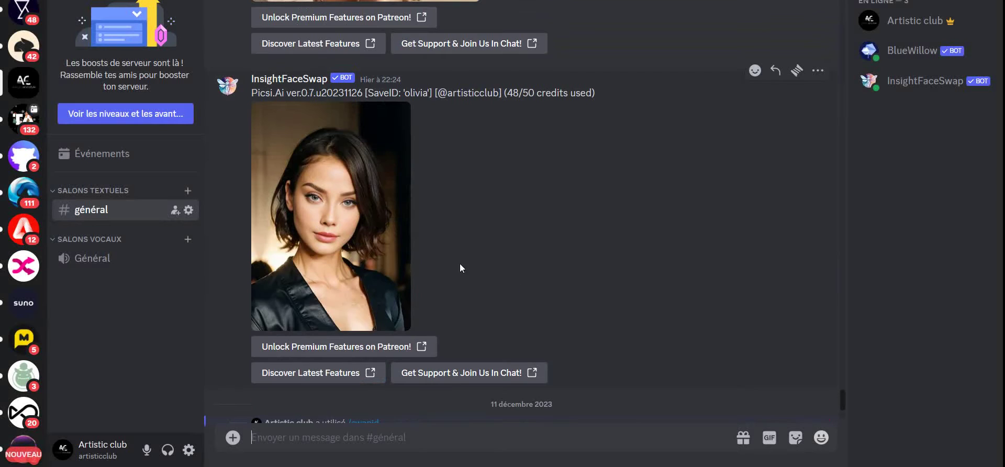
{"action": "scroll", "coordinate": [398, 236], "scroll_direction": "down", "scroll_amount": 5}
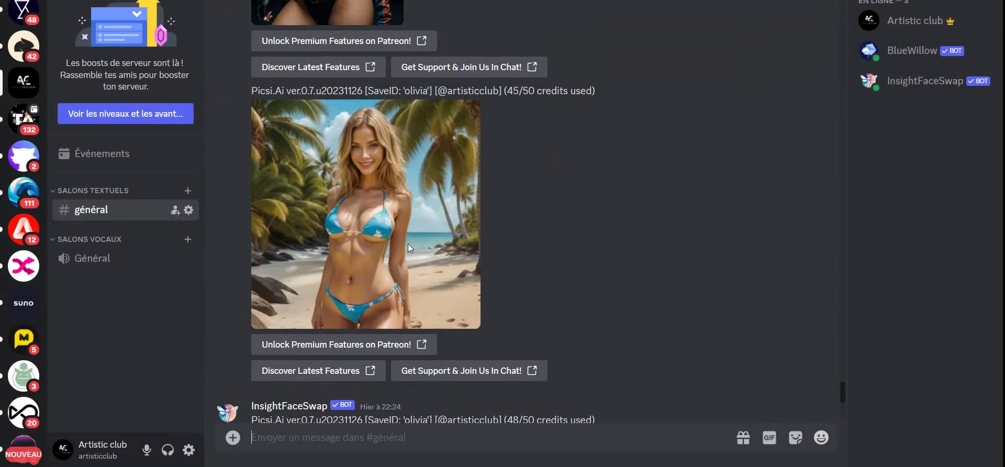
{"action": "left_click", "coordinate": [371, 153]}
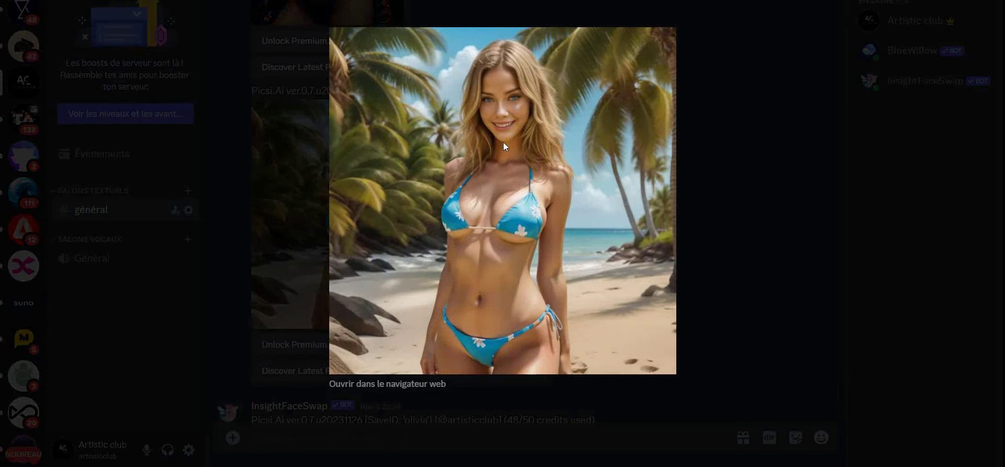
{"action": "left_click", "coordinate": [765, 228]}
{"action": "scroll", "coordinate": [499, 255], "scroll_direction": "up", "scroll_amount": 5}
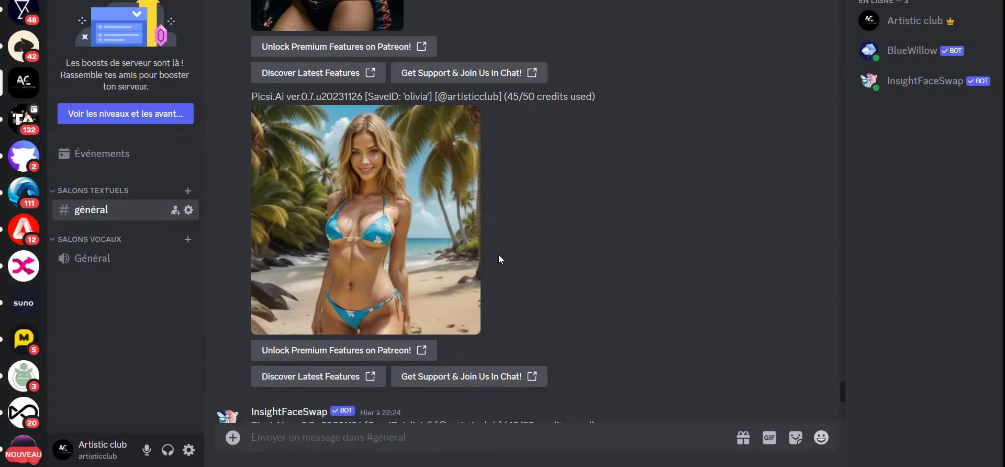
{"action": "left_click", "coordinate": [329, 127]}
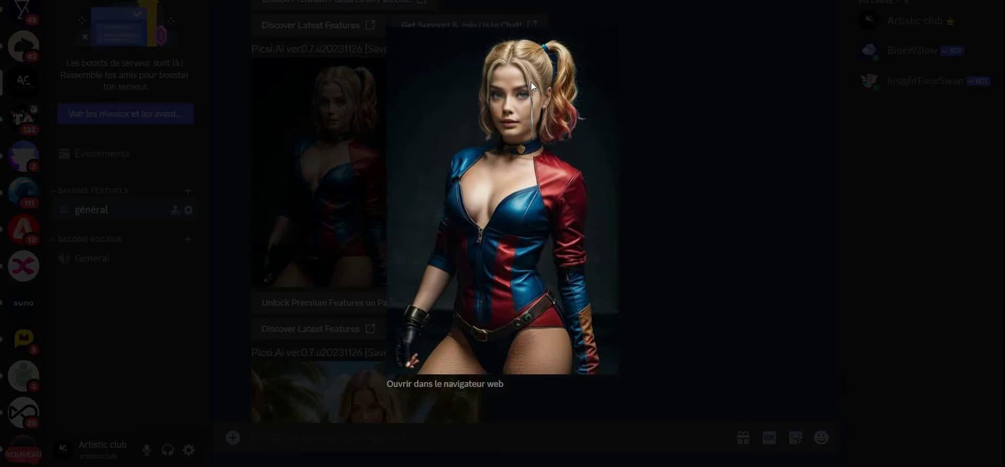
{"action": "left_click", "coordinate": [717, 211]}
{"action": "scroll", "coordinate": [594, 277], "scroll_direction": "up", "scroll_amount": 5}
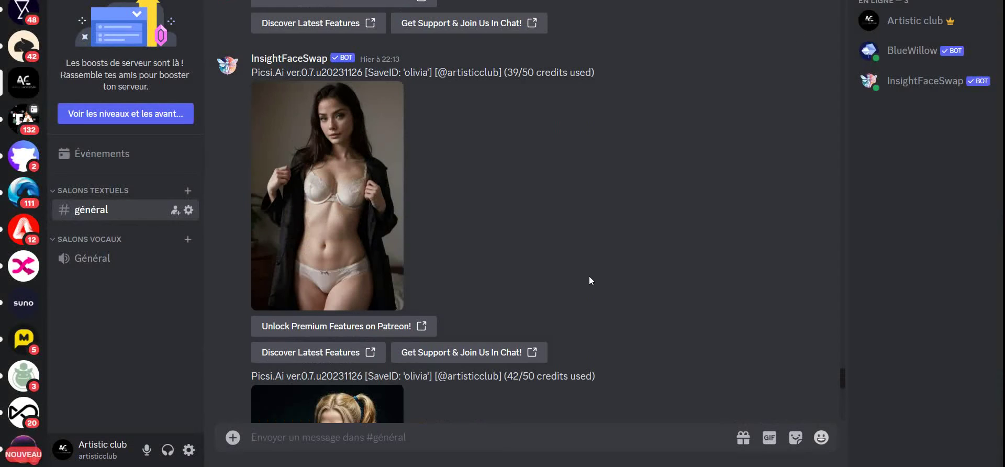
{"action": "left_click", "coordinate": [337, 143]}
{"action": "left_click", "coordinate": [654, 254]}
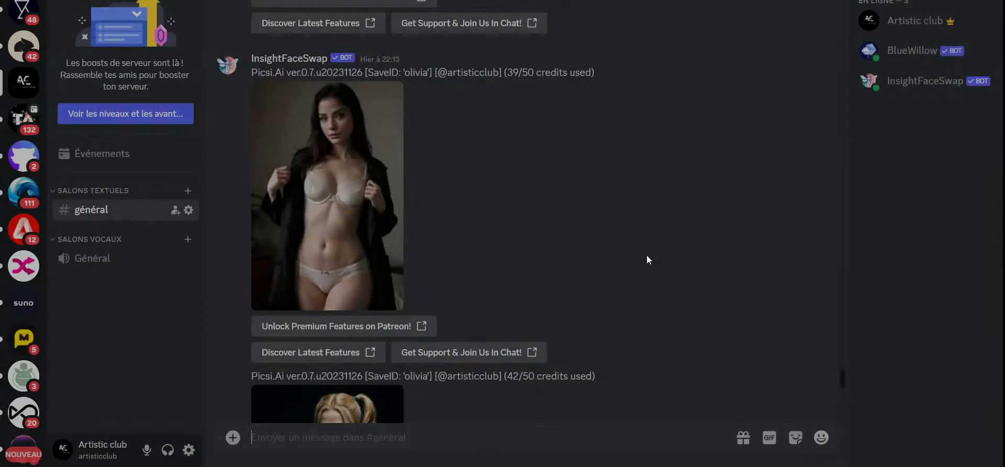
Enlarge the black-coat portrait against the concrete wall, and look through the remaining face swaps down to the newest one
{"action": "scroll", "coordinate": [523, 209], "scroll_direction": "up", "scroll_amount": 5}
{"action": "left_click", "coordinate": [344, 104]}
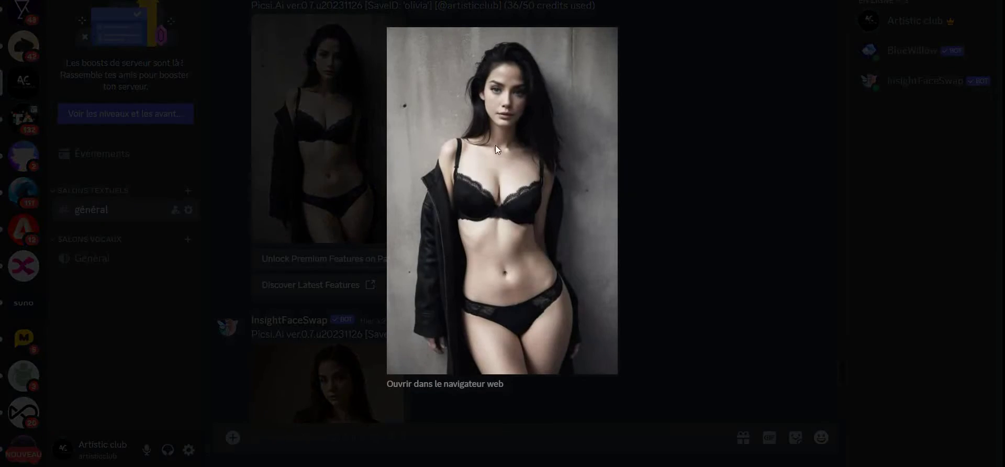
{"action": "left_click", "coordinate": [696, 155]}
{"action": "scroll", "coordinate": [324, 243], "scroll_direction": "down", "scroll_amount": 10}
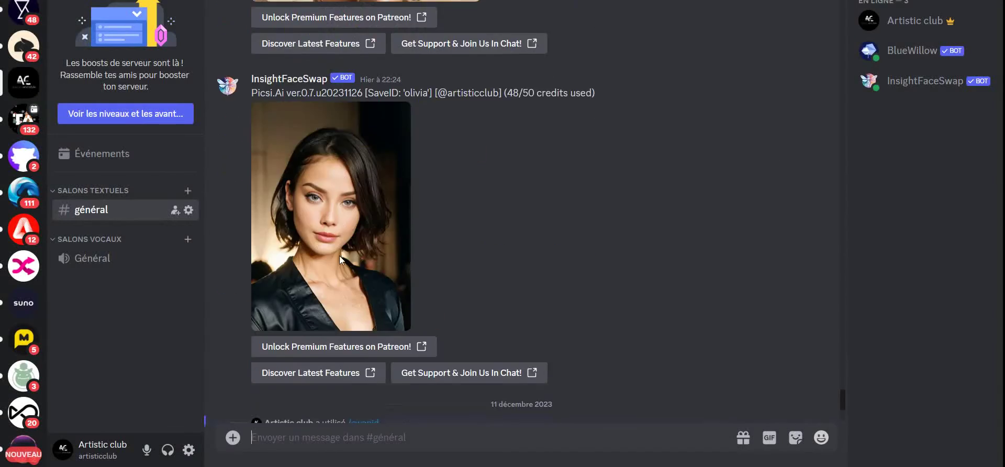
{"action": "scroll", "coordinate": [314, 264], "scroll_direction": "down", "scroll_amount": 7}
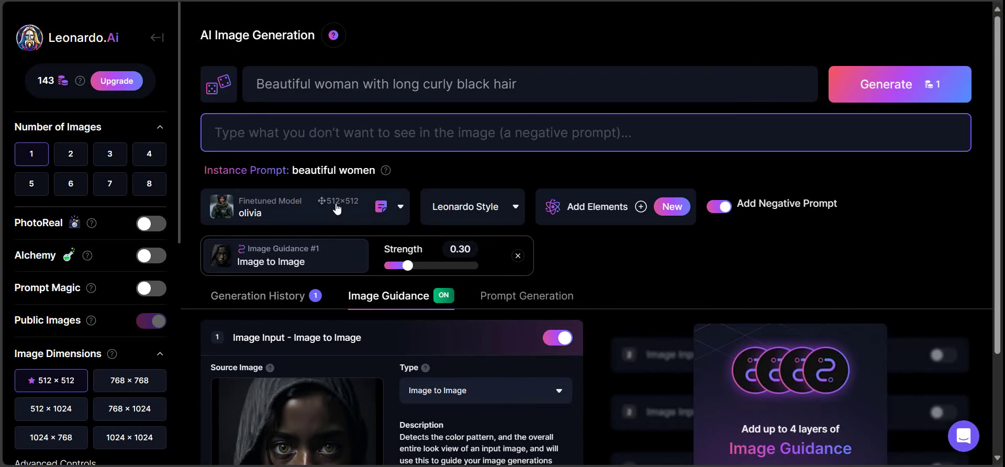
Switch to Leonardo.Ai and inspect the newest guided olivia generation from the generation history at enlarged size
{"action": "scroll", "coordinate": [322, 179], "scroll_direction": "down", "scroll_amount": 3}
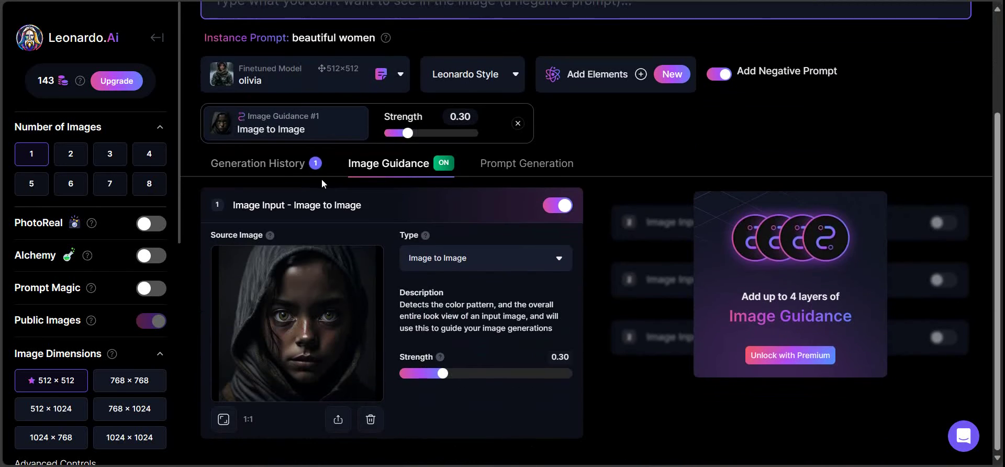
{"action": "left_click", "coordinate": [258, 164]}
{"action": "scroll", "coordinate": [349, 184], "scroll_direction": "down", "scroll_amount": 5}
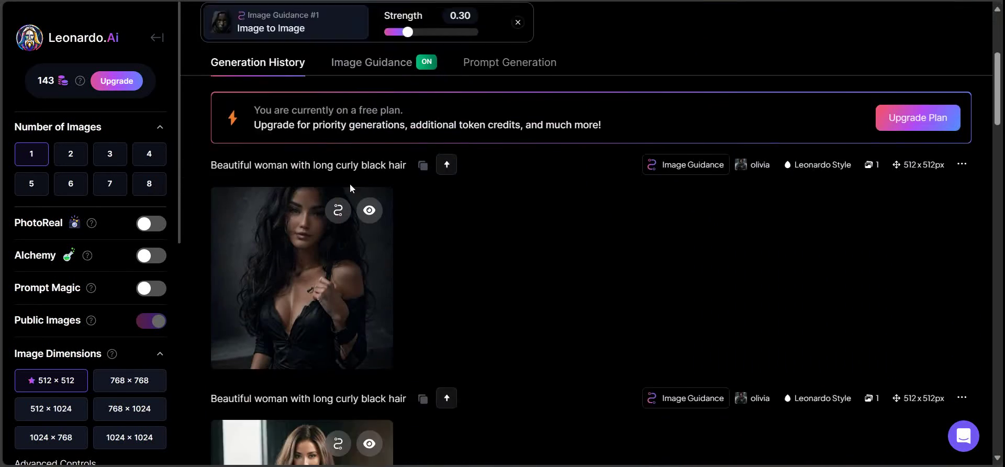
{"action": "left_click", "coordinate": [296, 87]}
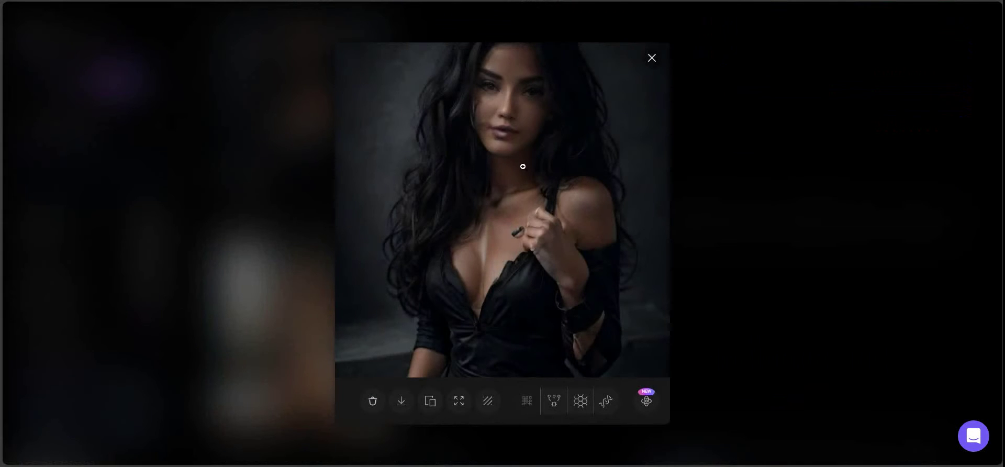
{"action": "left_click", "coordinate": [522, 202]}
{"action": "left_click", "coordinate": [652, 59]}
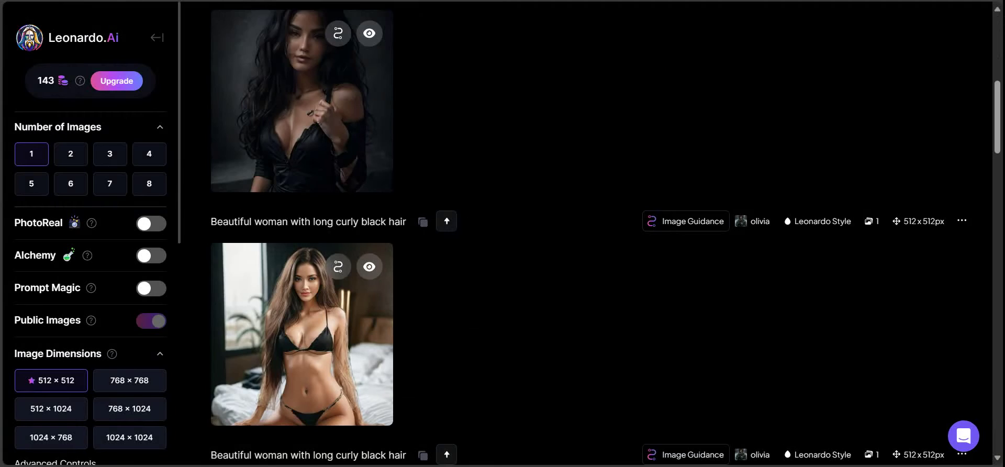
Browse the older olivia generations through to the personal feed and view the gold jumpsuit image enlarged
{"action": "scroll", "coordinate": [395, 216], "scroll_direction": "down", "scroll_amount": 10}
{"action": "scroll", "coordinate": [434, 136], "scroll_direction": "down", "scroll_amount": 7}
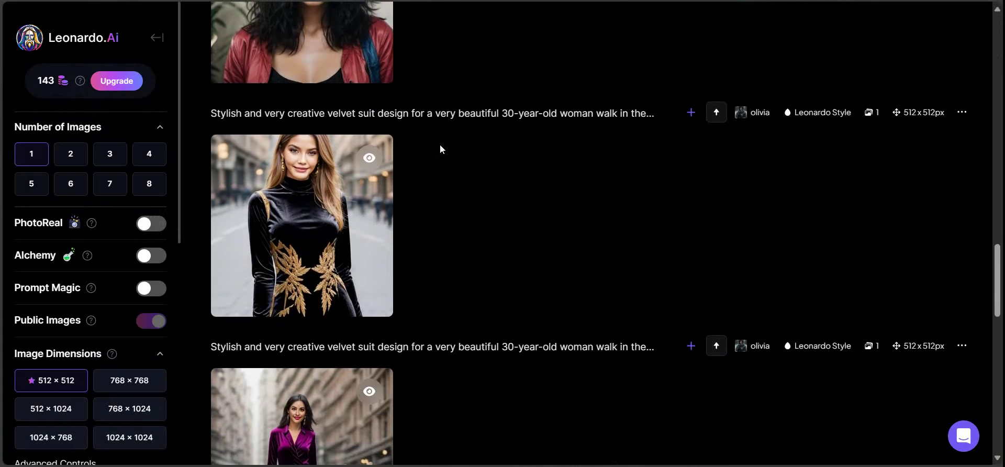
{"action": "scroll", "coordinate": [441, 144], "scroll_direction": "down", "scroll_amount": 1}
{"action": "scroll", "coordinate": [441, 144], "scroll_direction": "down", "scroll_amount": 10}
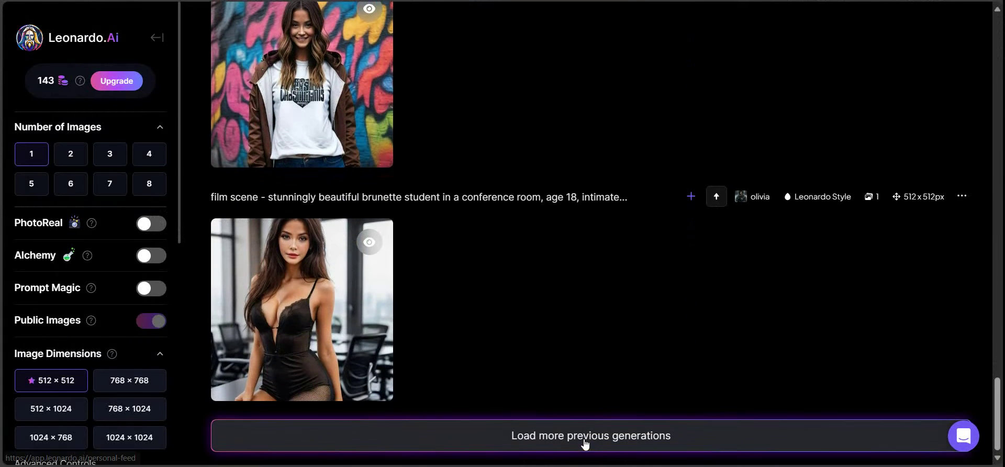
{"action": "left_click", "coordinate": [585, 442]}
{"action": "scroll", "coordinate": [449, 151], "scroll_direction": "down", "scroll_amount": 4}
{"action": "scroll", "coordinate": [448, 167], "scroll_direction": "down", "scroll_amount": 3}
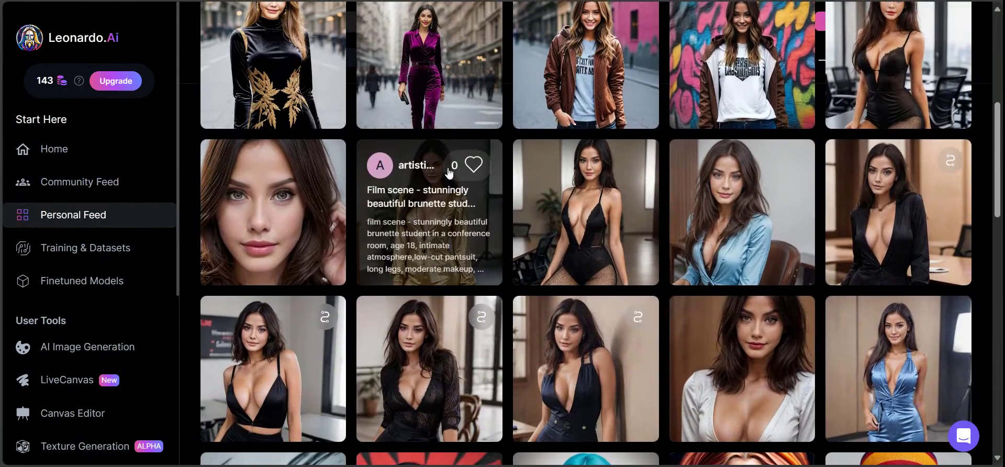
{"action": "left_click", "coordinate": [477, 201]}
{"action": "left_click", "coordinate": [357, 173]}
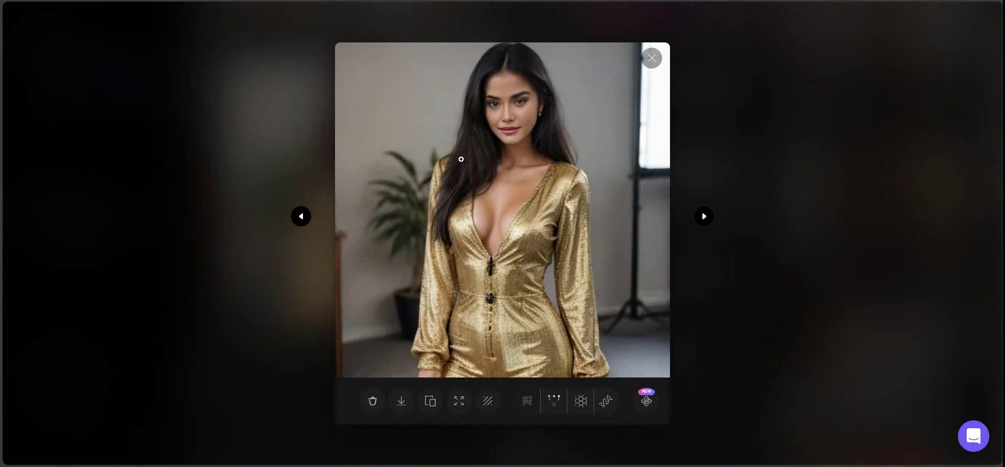
{"action": "left_click", "coordinate": [653, 66]}
Download the gold jumpsuit image and open the downloaded file
{"action": "right_click", "coordinate": [374, 162]}
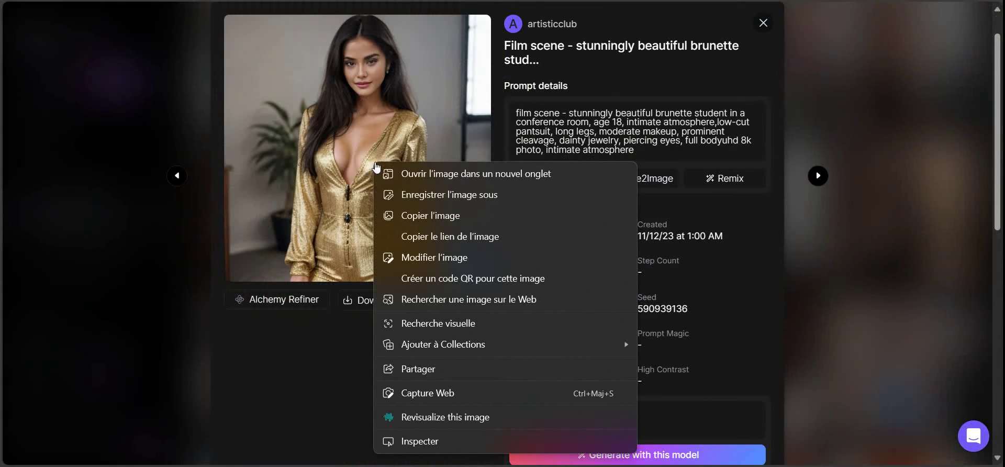
{"action": "left_click", "coordinate": [438, 196]}
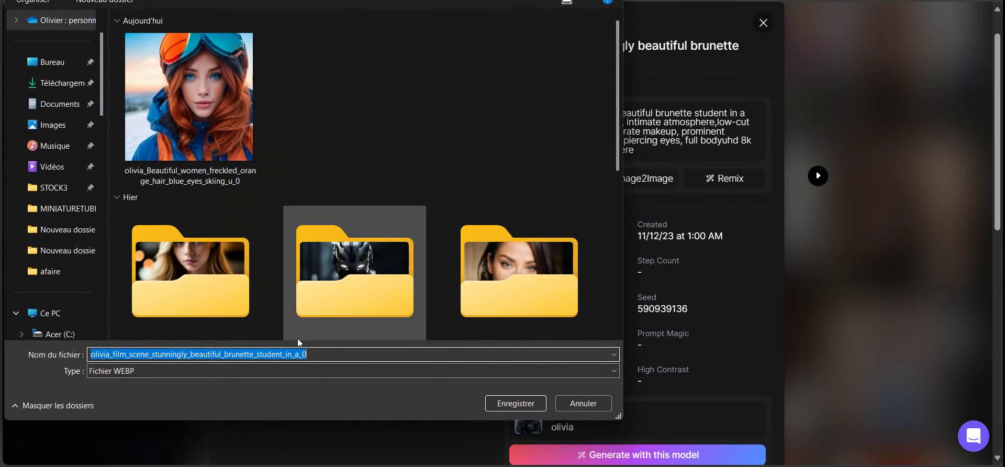
{"action": "left_click", "coordinate": [582, 399]}
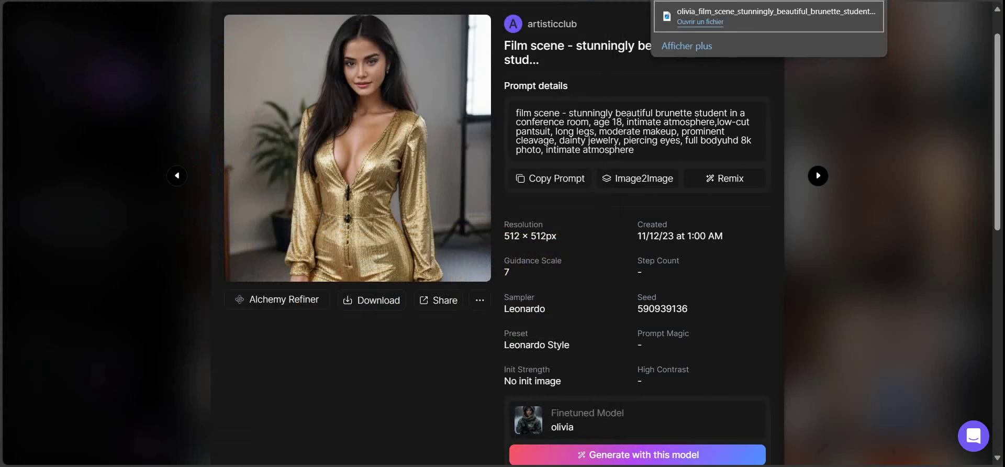
{"action": "left_click", "coordinate": [707, 24]}
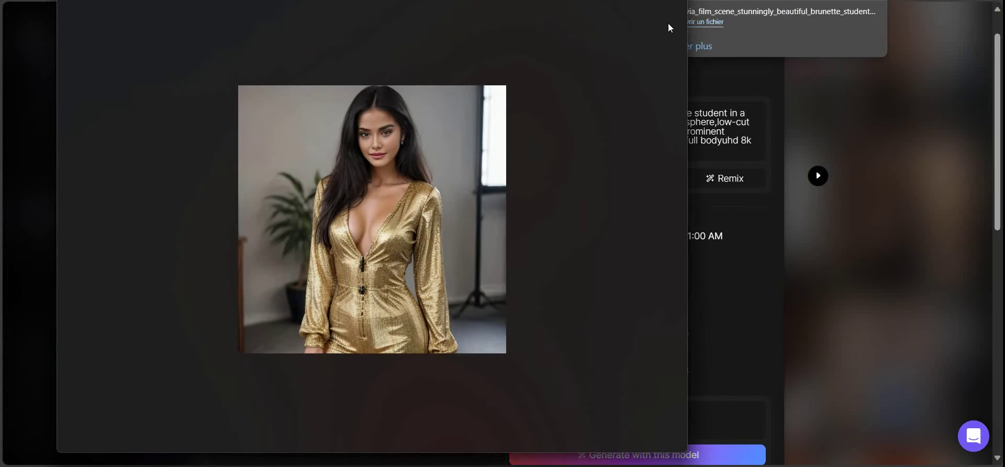
Compare the enhanced-image (2) portrait with the gold jumpsuit image opened from the downloads folder
{"action": "key", "text": "alt+Tab"}
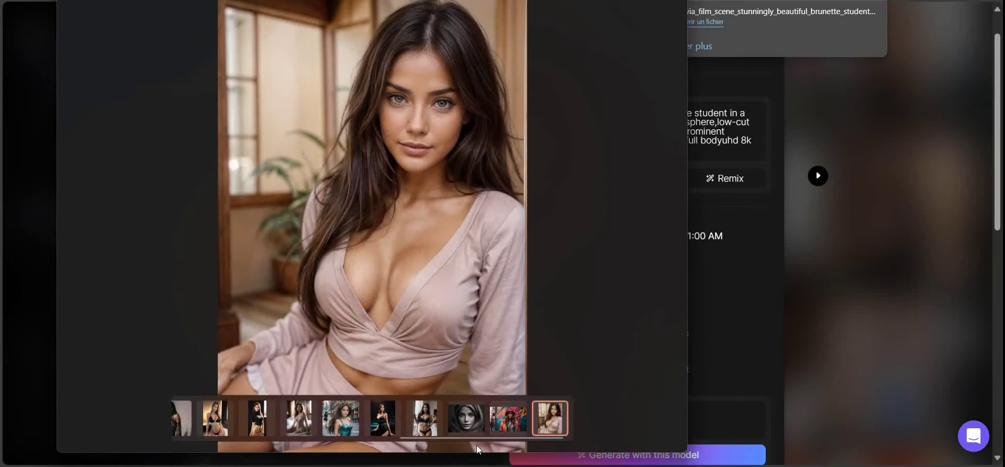
{"action": "key", "text": "alt+Tab"}
{"action": "left_click", "coordinate": [62, 149]}
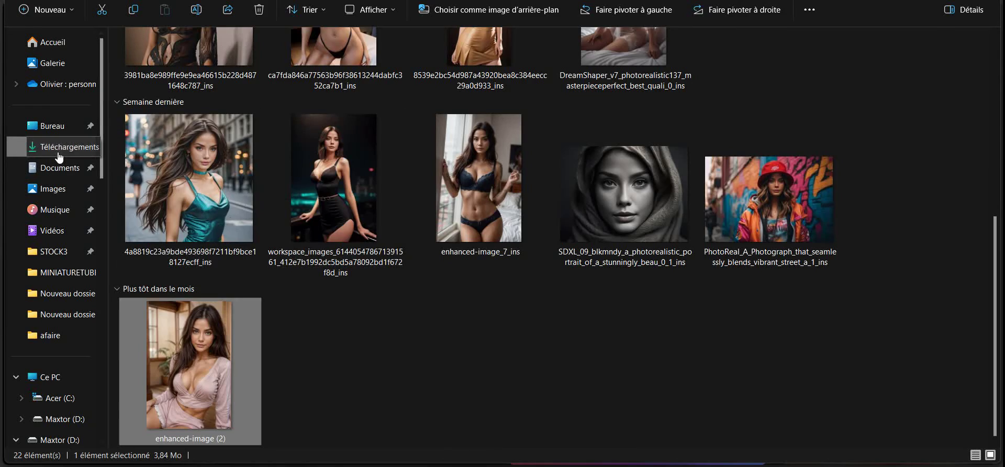
{"action": "scroll", "coordinate": [283, 281], "scroll_direction": "up", "scroll_amount": 5}
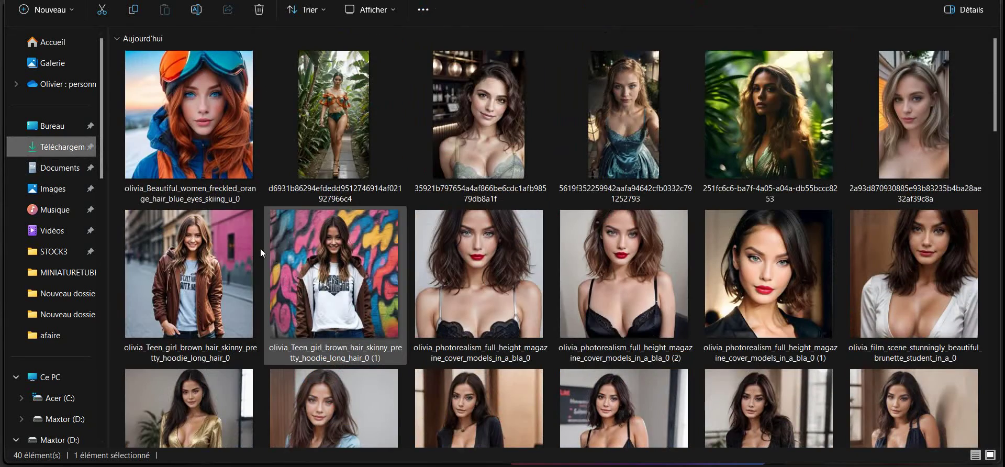
{"action": "scroll", "coordinate": [325, 240], "scroll_direction": "down", "scroll_amount": 15}
{"action": "scroll", "coordinate": [346, 334], "scroll_direction": "up", "scroll_amount": 15}
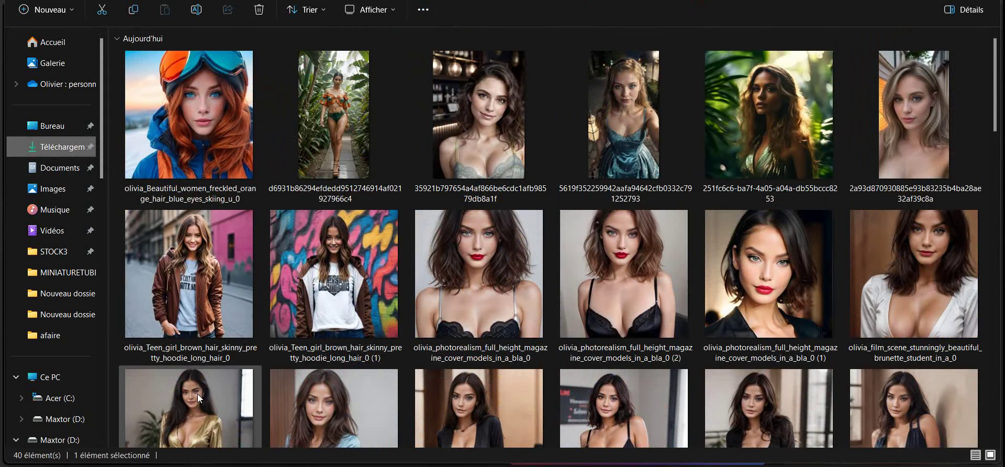
{"action": "scroll", "coordinate": [193, 384], "scroll_direction": "down", "scroll_amount": 2}
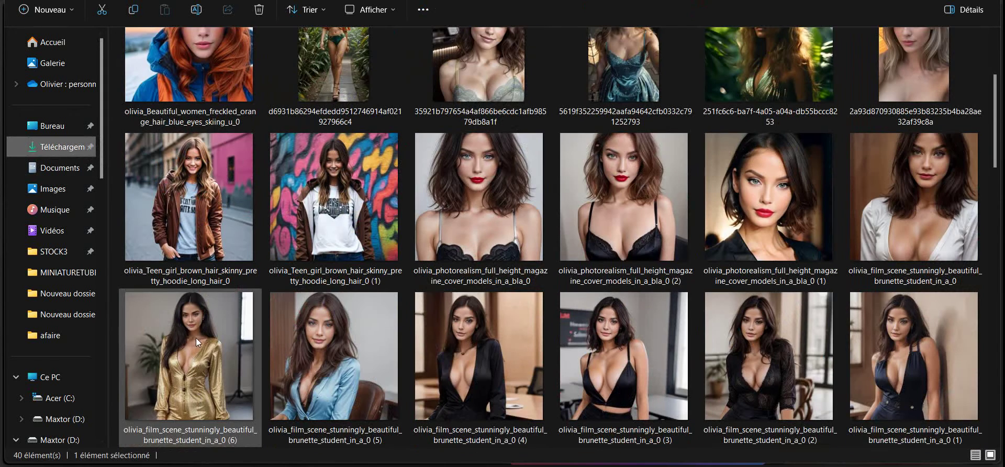
{"action": "double_click", "coordinate": [213, 350]}
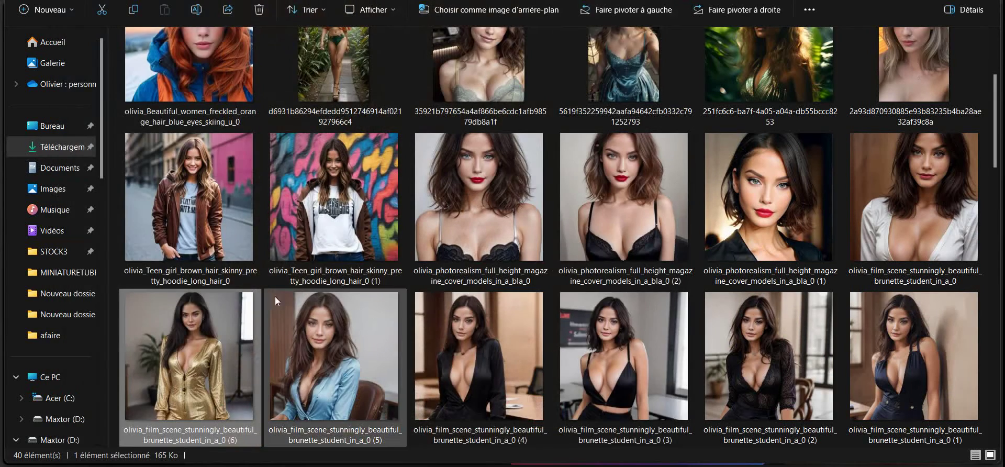
{"action": "double_click", "coordinate": [213, 333]}
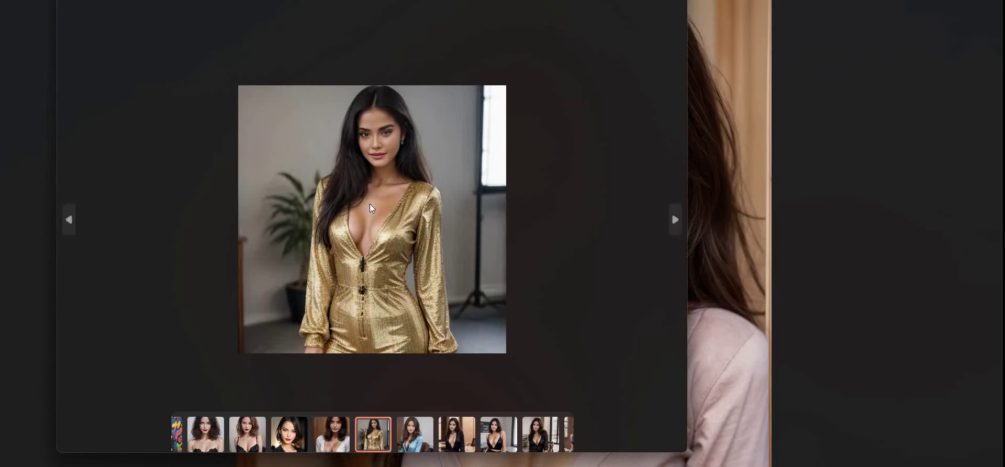
{"action": "left_click", "coordinate": [675, 0]}
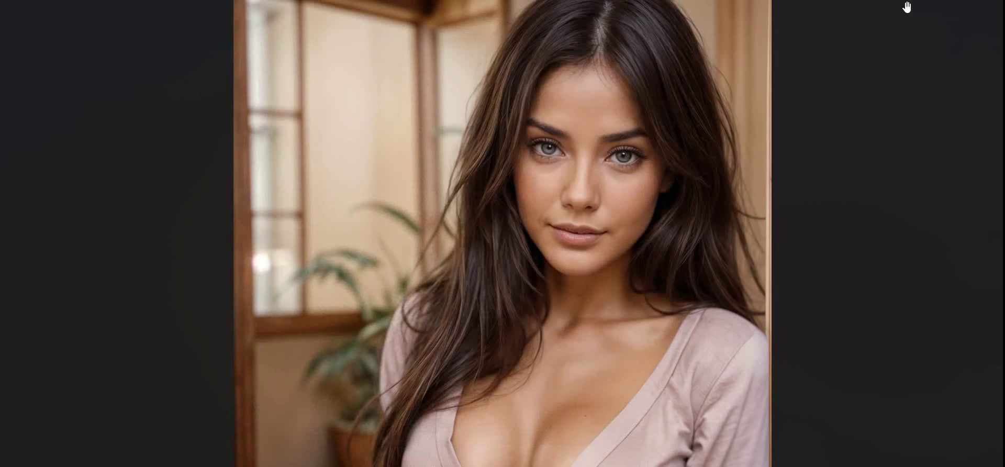
{"action": "left_click", "coordinate": [997, 4]}
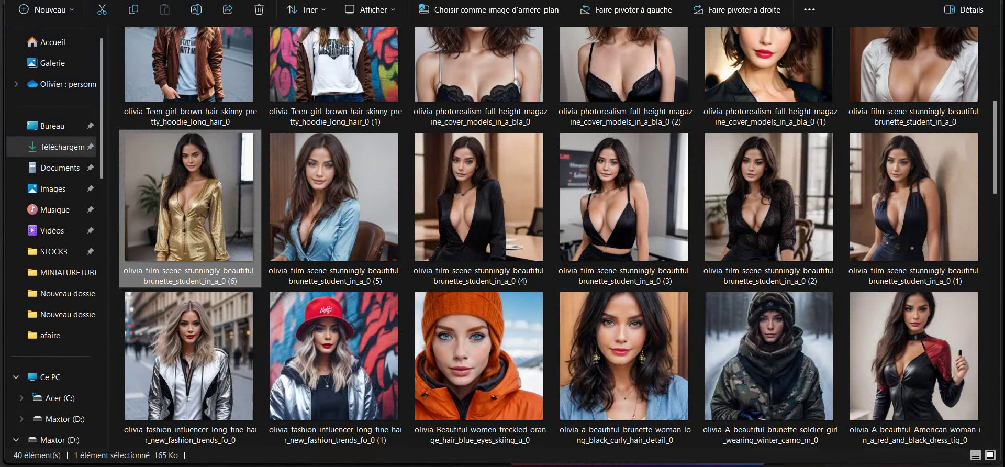
Switch to Discord and start the /swapid command with idname olivia
{"action": "key", "text": "alt+Tab"}
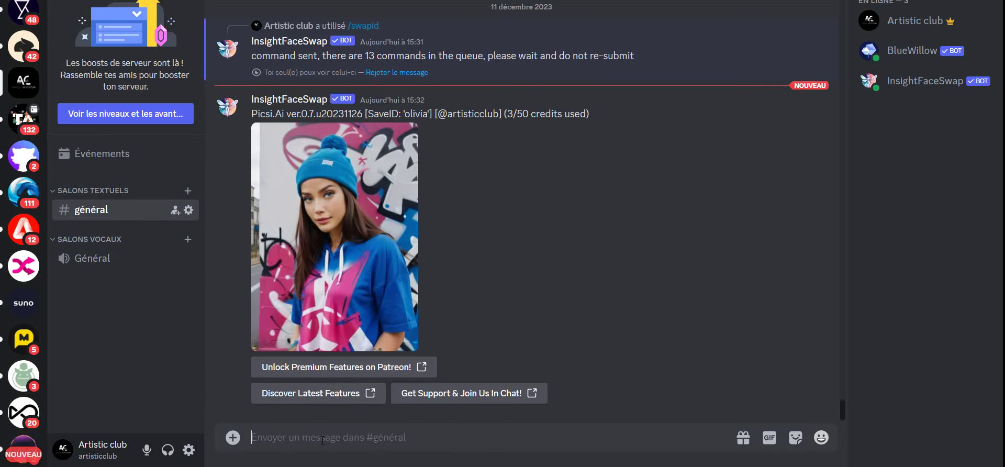
{"action": "type", "text": "/"}
{"action": "key", "text": "Down"}
{"action": "key", "text": "Down"}
{"action": "key", "text": "Up"}
{"action": "key", "text": "Up"}
{"action": "key", "text": "Return"}
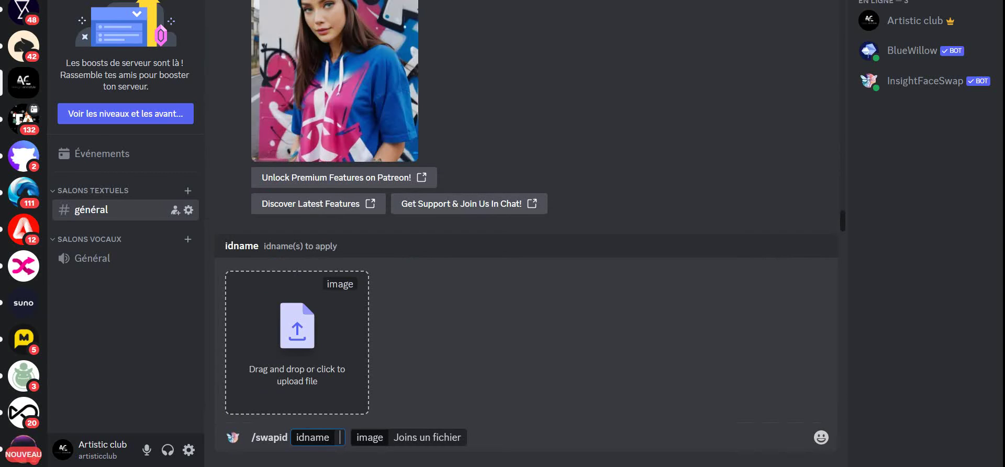
{"action": "type", "text": "olivi"}
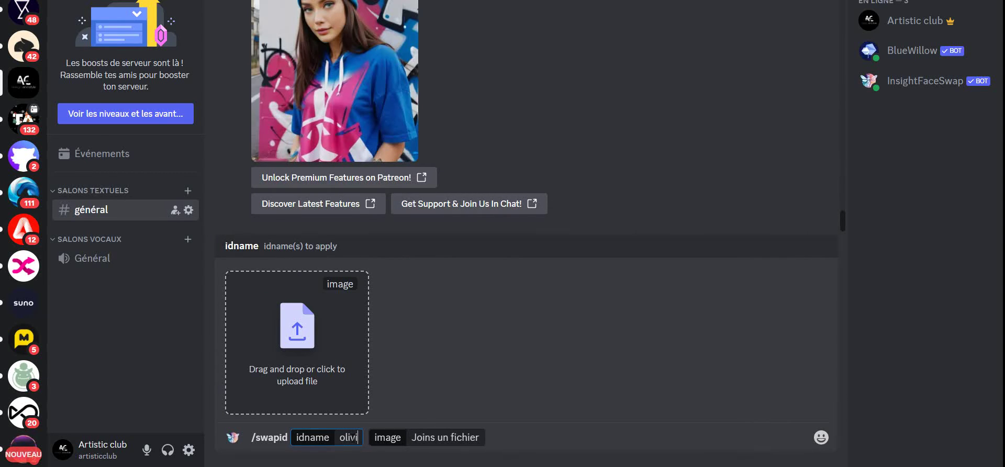
{"action": "type", "text": "a"}
Attach olivia_film_scene_stunningly_beautiful_brunette_student_in_a_0 (6) as the image to swap and submit the command
{"action": "left_click", "coordinate": [304, 335]}
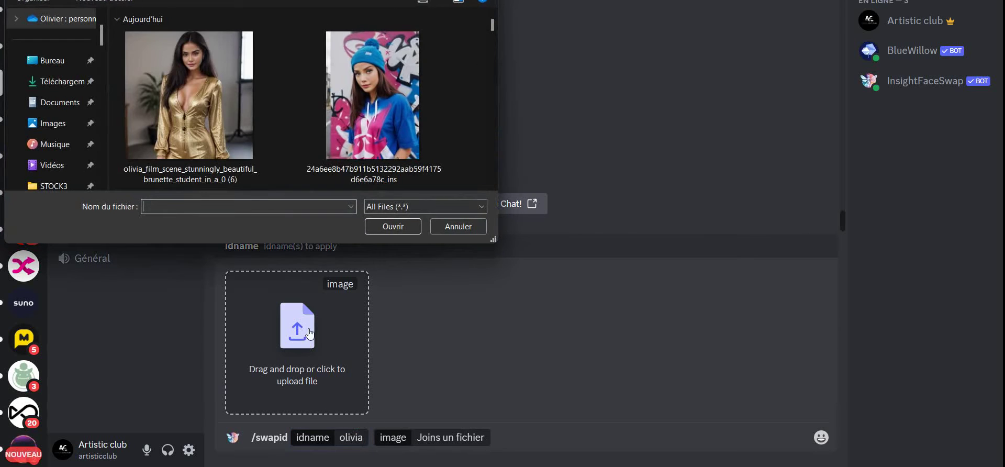
{"action": "double_click", "coordinate": [193, 102]}
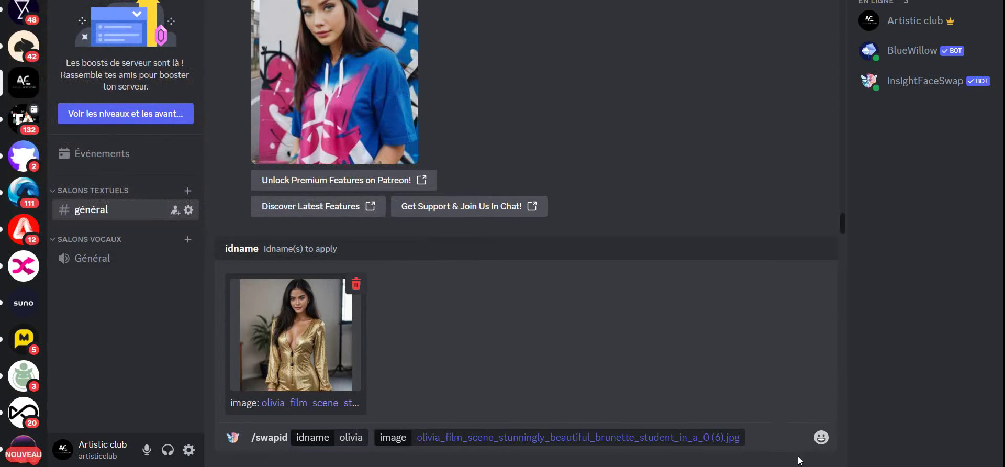
{"action": "left_click", "coordinate": [764, 445]}
{"action": "key", "text": "Return"}
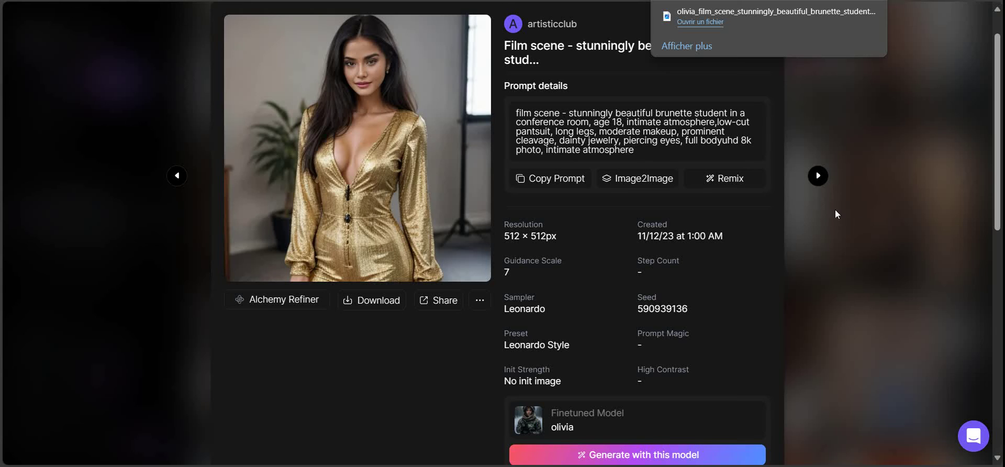
Close the gold jumpsuit image's details in Leonardo.Ai and check Discord for the submitted face swap
{"action": "left_click", "coordinate": [883, 235]}
{"action": "left_click", "coordinate": [882, 234]}
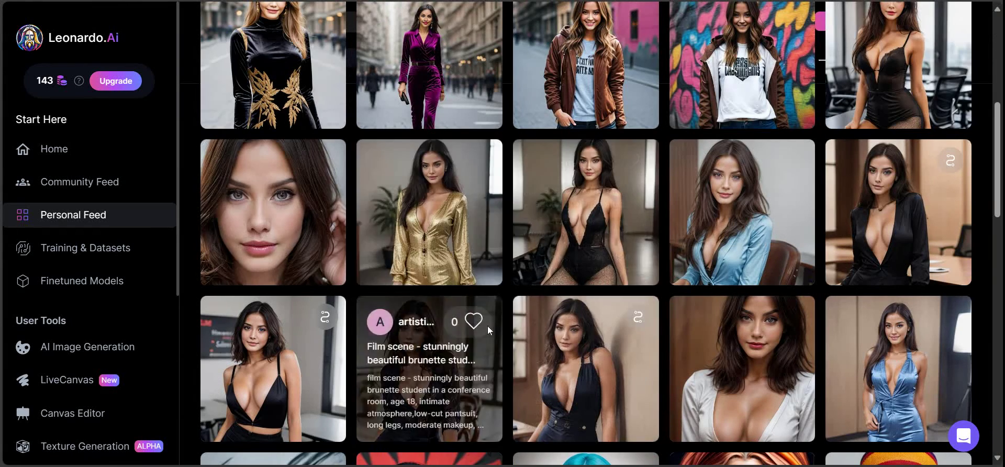
{"action": "left_click", "coordinate": [587, 413]}
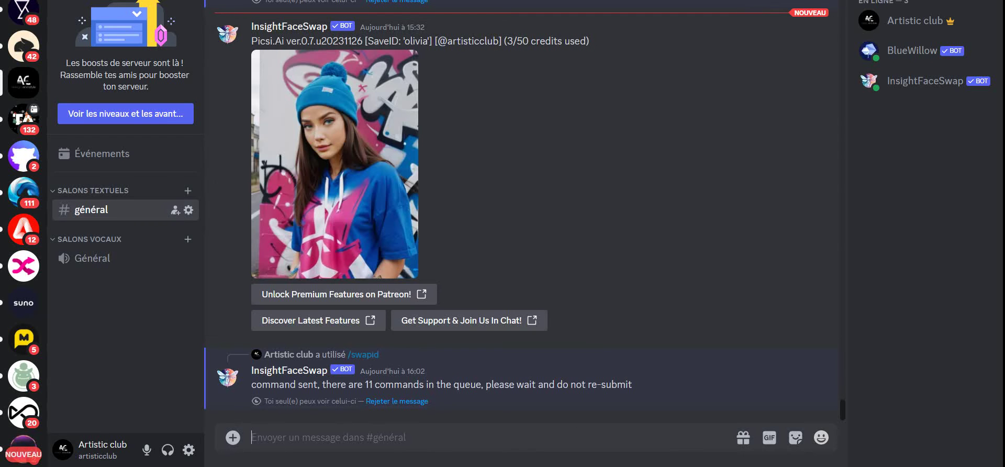
{"action": "left_click", "coordinate": [587, 413]}
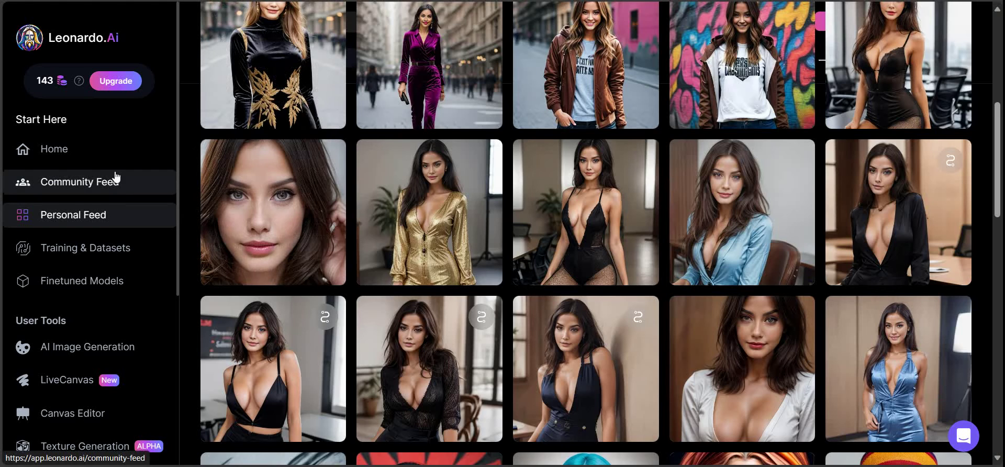
Check the finished face swap in Discord, and display the original gold jumpsuit image from the downloads folder in half the screen
{"action": "left_click", "coordinate": [585, 408]}
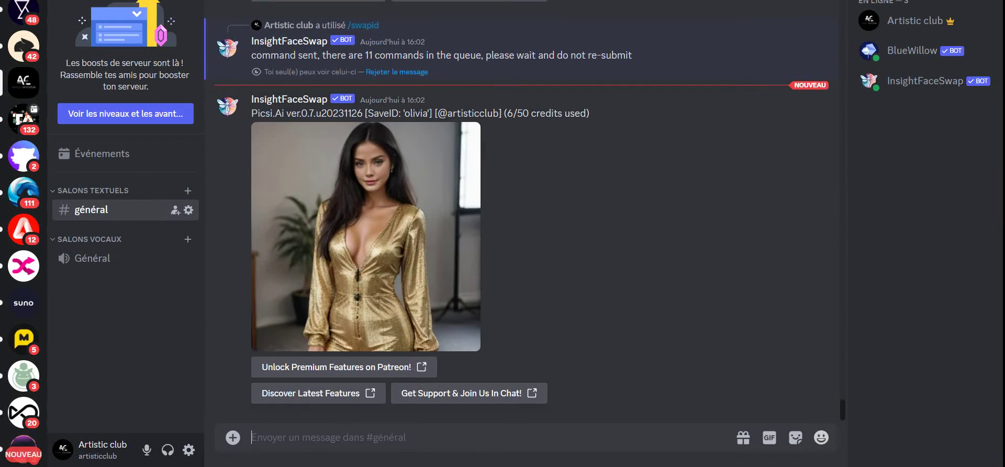
{"action": "key", "text": "alt+Tab"}
{"action": "double_click", "coordinate": [175, 171]}
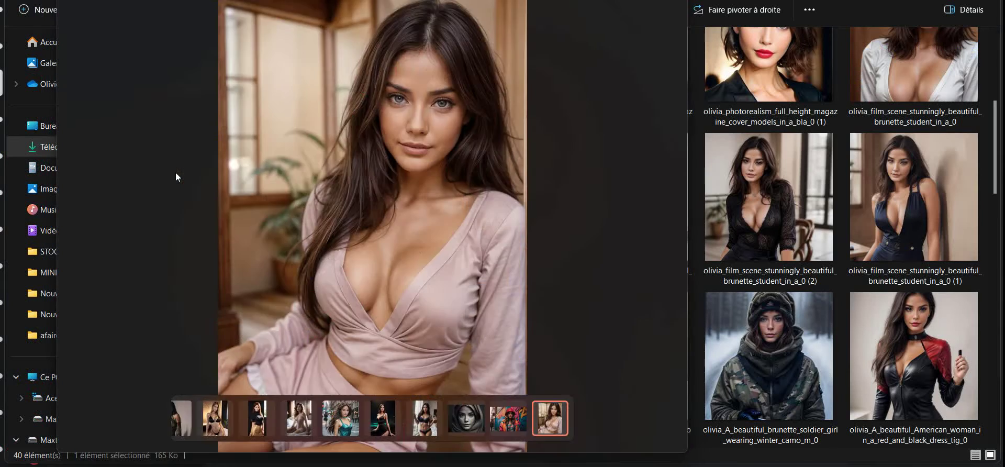
{"action": "scroll", "coordinate": [412, 185], "scroll_direction": "up", "scroll_amount": 3}
{"action": "left_click_drag", "start_coordinate": [429, 127], "coordinate": [432, 216]}
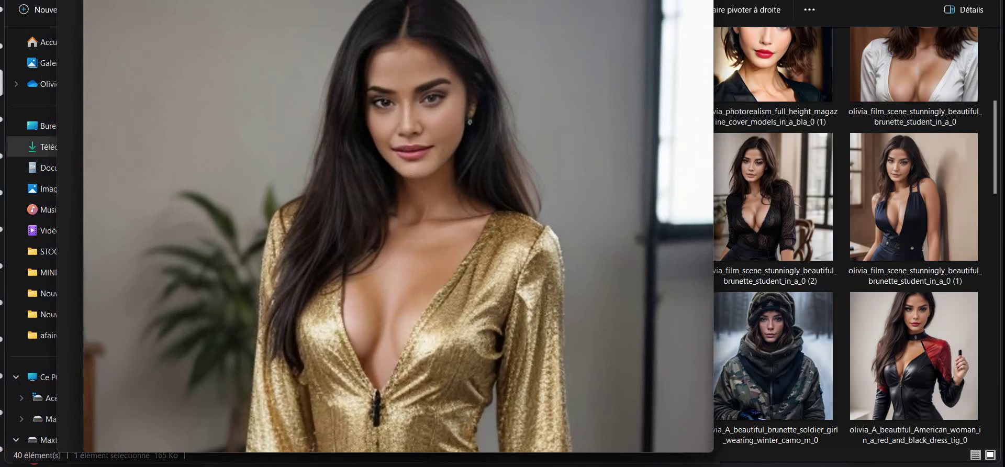
{"action": "key", "text": "super+Right"}
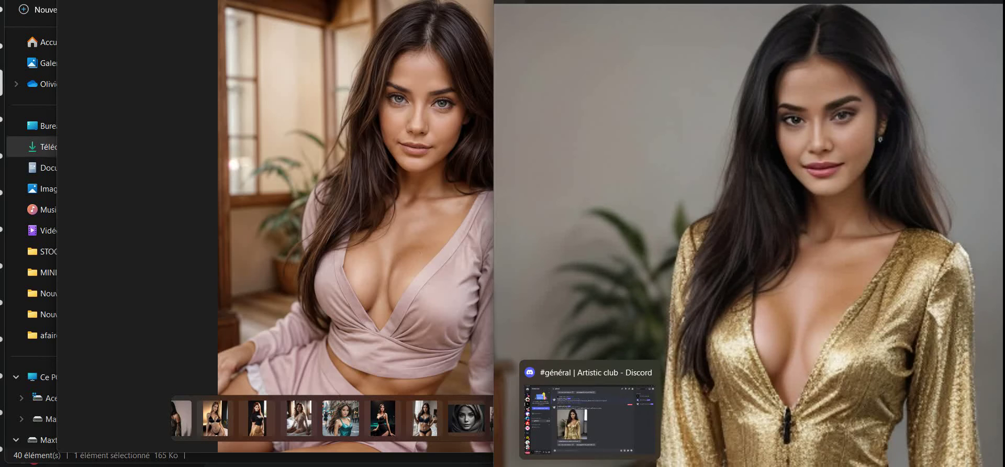
Switch to Discord and save the face-swapped gold jumpsuit image to the downloads folder
{"action": "left_click", "coordinate": [592, 466]}
{"action": "left_click", "coordinate": [391, 192]}
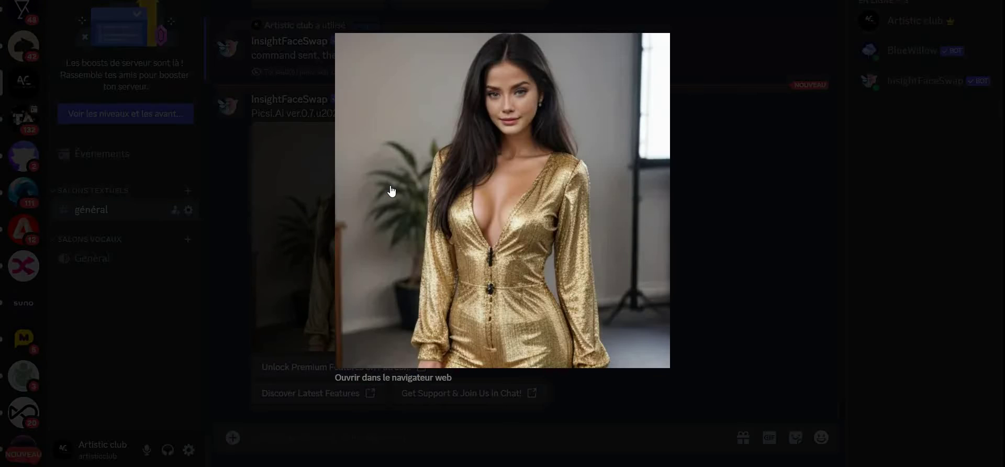
{"action": "right_click", "coordinate": [516, 173]}
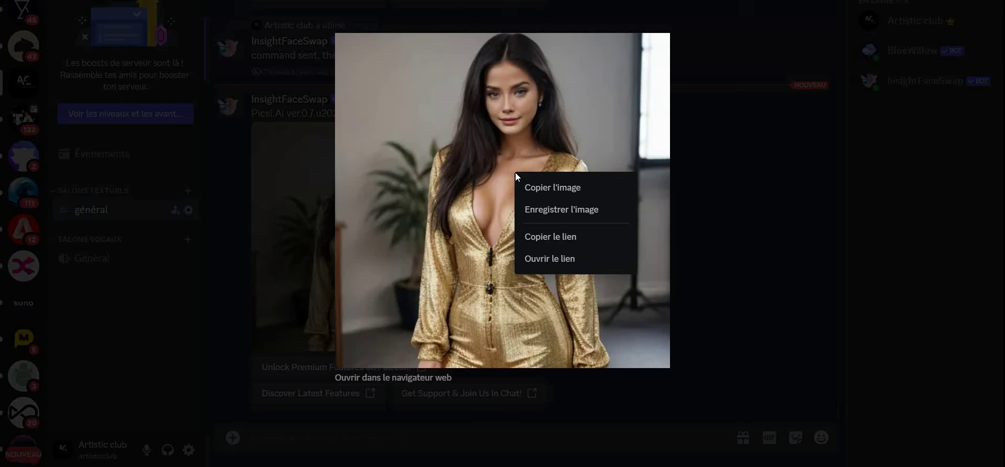
{"action": "left_click", "coordinate": [552, 209]}
{"action": "left_click", "coordinate": [395, 224]}
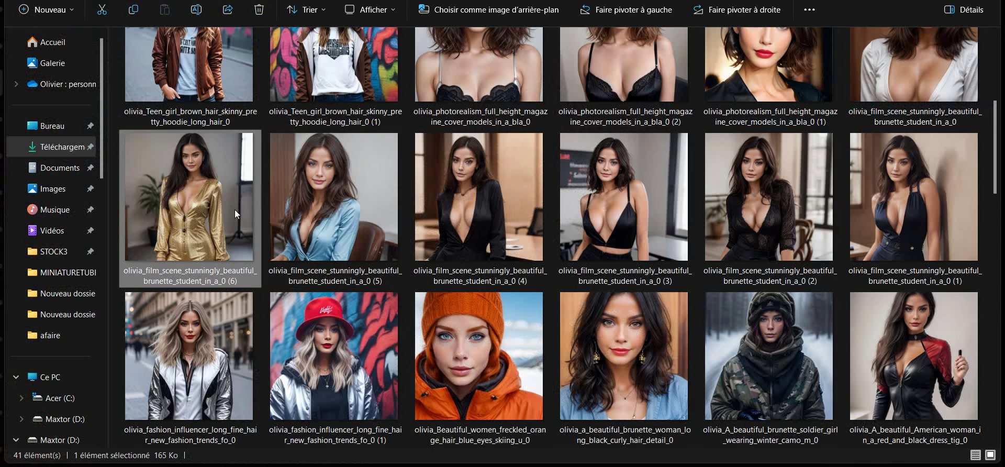
Open olivia_film_scene_stunningly_beautiful_brunette_student_in_a_0_6_ins and compare its face with the original gold jumpsuit image
{"action": "scroll", "coordinate": [268, 241], "scroll_direction": "up", "scroll_amount": 3}
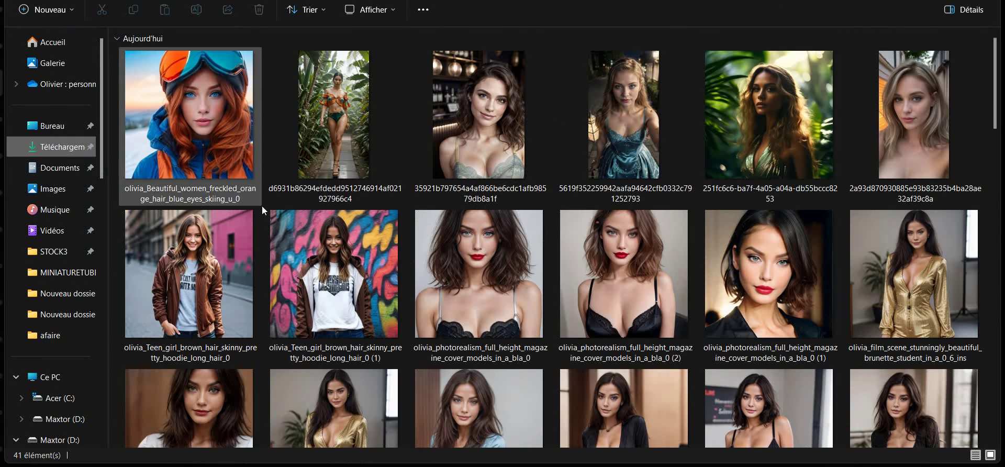
{"action": "double_click", "coordinate": [928, 264]}
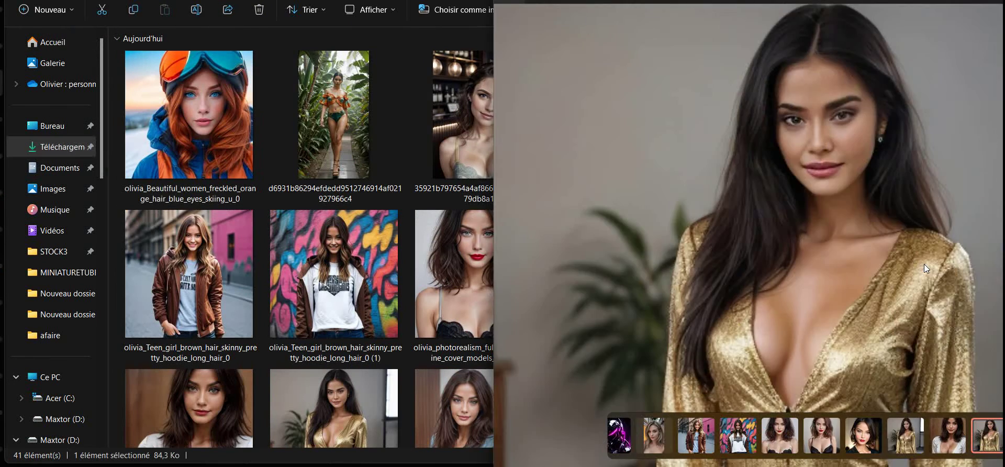
{"action": "scroll", "coordinate": [389, 183], "scroll_direction": "up", "scroll_amount": 3}
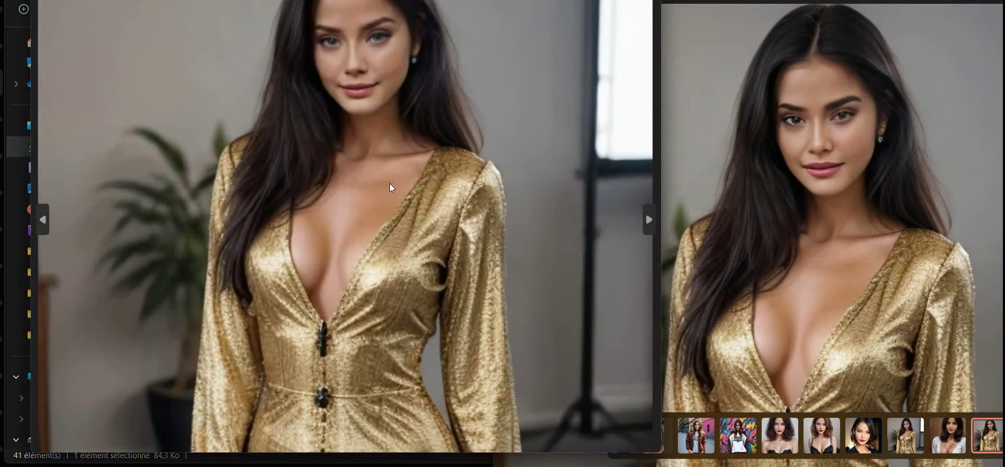
{"action": "scroll", "coordinate": [389, 184], "scroll_direction": "up", "scroll_amount": 1}
{"action": "left_click_drag", "start_coordinate": [431, 107], "coordinate": [444, 204]}
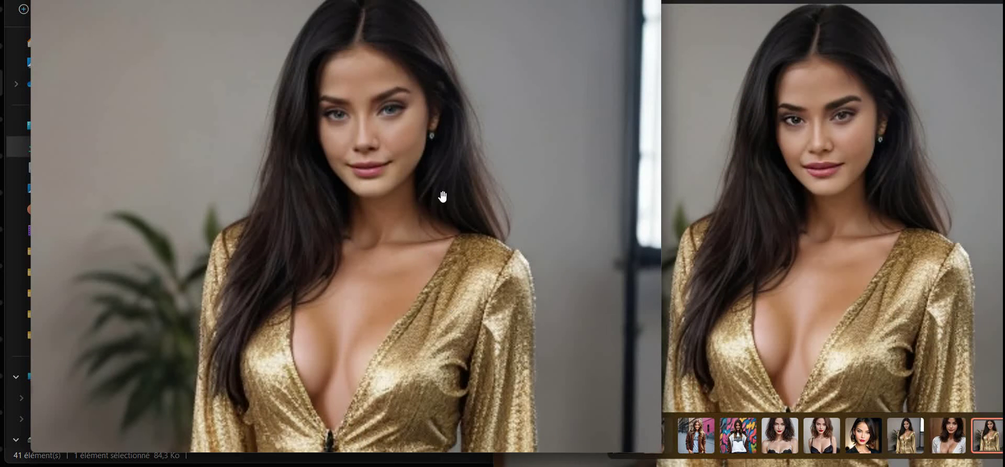
Look through the downloads folder for the subfolder that holds the reference portrait
{"action": "mouse_move", "coordinate": [452, 462]}
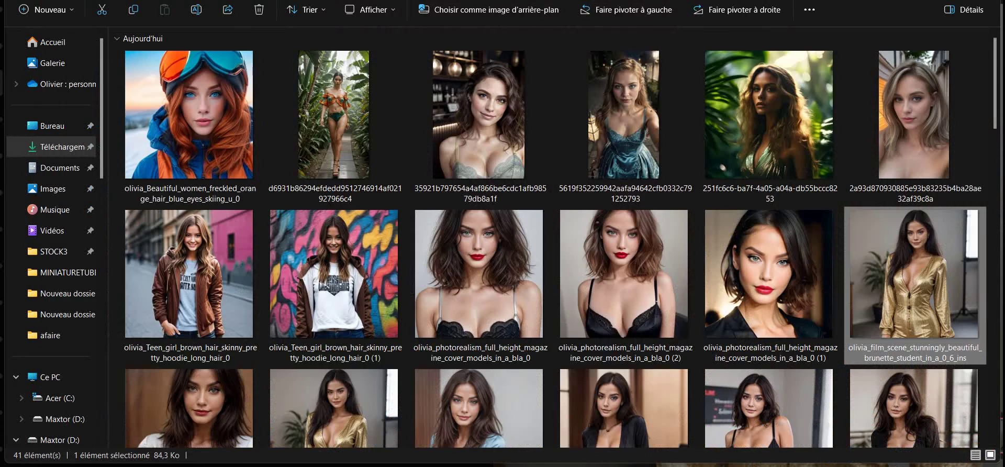
{"action": "scroll", "coordinate": [337, 348], "scroll_direction": "down", "scroll_amount": 10}
{"action": "scroll", "coordinate": [291, 322], "scroll_direction": "up", "scroll_amount": 3}
{"action": "scroll", "coordinate": [291, 322], "scroll_direction": "up", "scroll_amount": 10}
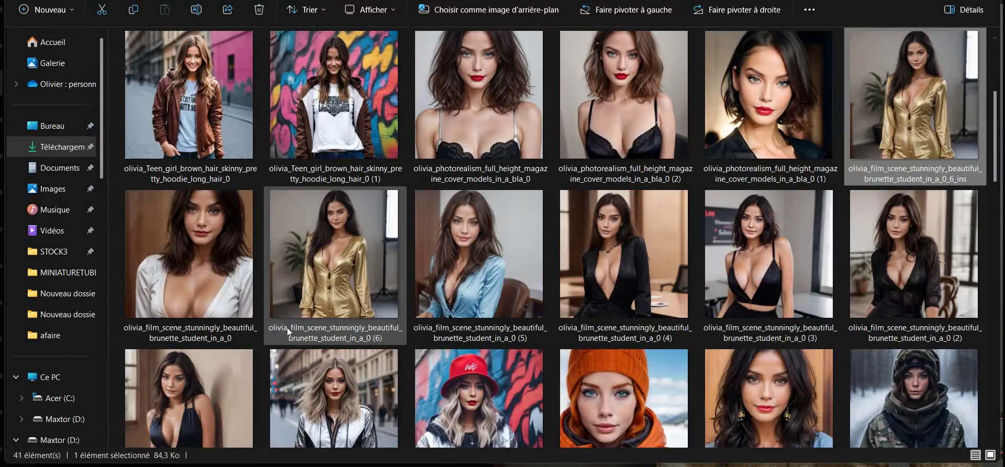
{"action": "scroll", "coordinate": [265, 293], "scroll_direction": "up", "scroll_amount": 3}
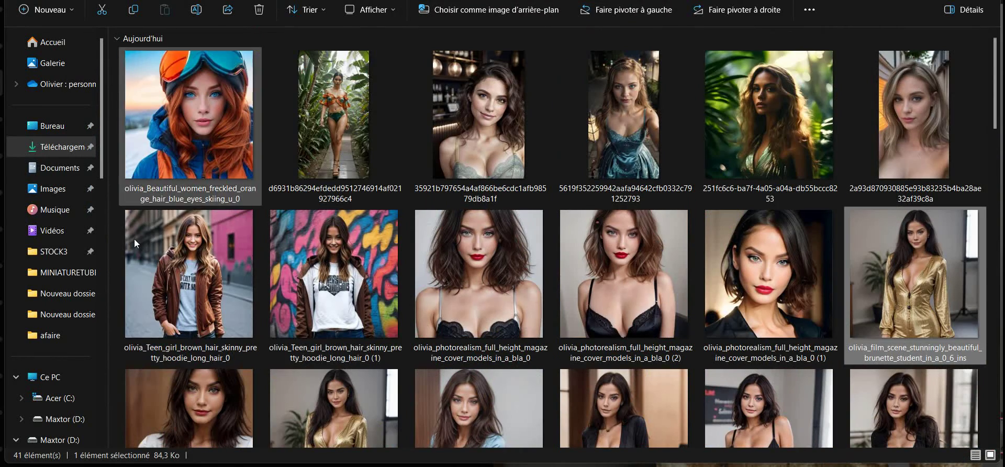
{"action": "scroll", "coordinate": [387, 240], "scroll_direction": "down", "scroll_amount": 7}
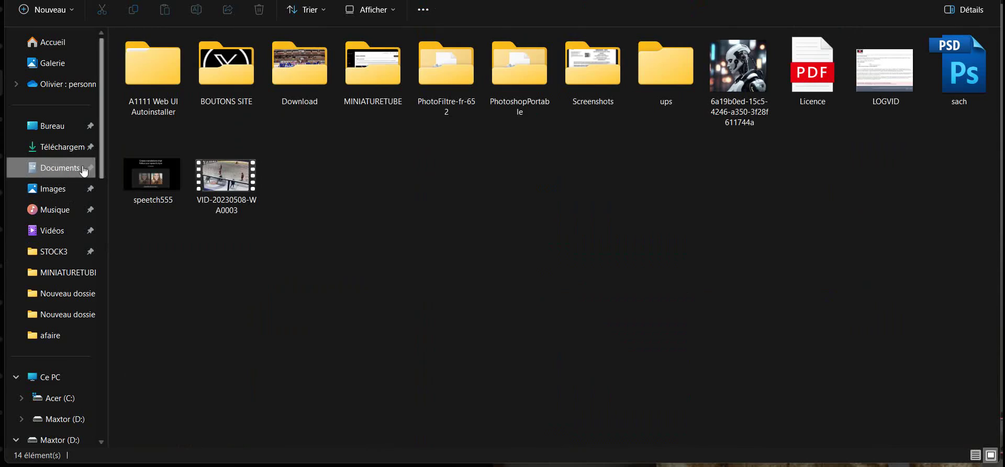
{"action": "left_click", "coordinate": [60, 147]}
{"action": "scroll", "coordinate": [400, 265], "scroll_direction": "down", "scroll_amount": 5}
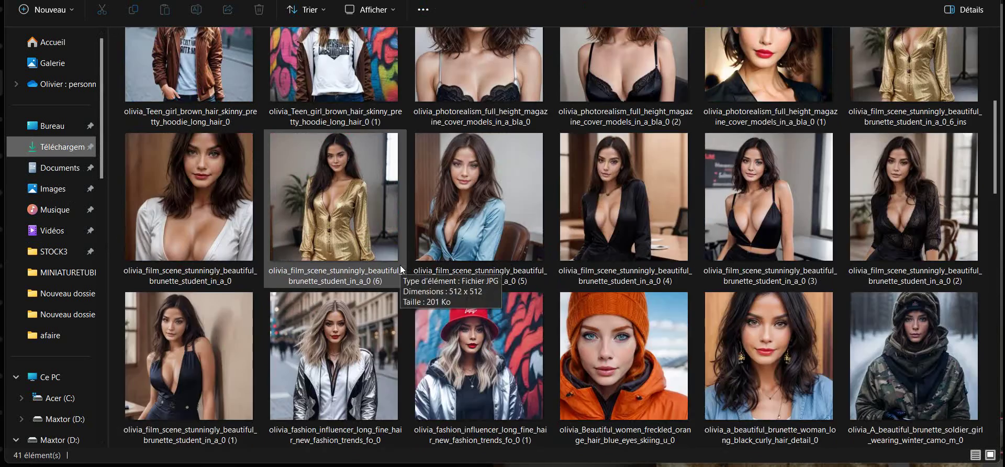
{"action": "scroll", "coordinate": [386, 261], "scroll_direction": "down", "scroll_amount": 2}
{"action": "scroll", "coordinate": [269, 215], "scroll_direction": "down", "scroll_amount": 5}
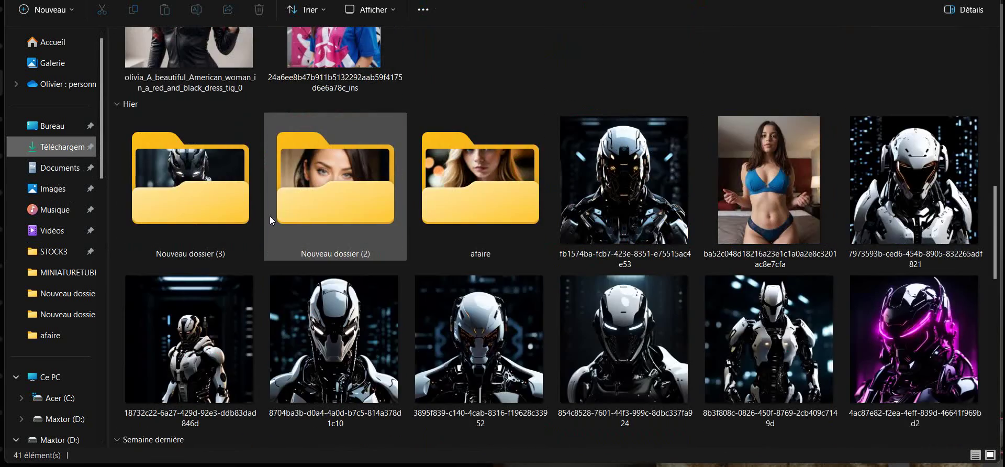
{"action": "scroll", "coordinate": [410, 212], "scroll_direction": "down", "scroll_amount": 10}
{"action": "scroll", "coordinate": [369, 265], "scroll_direction": "up", "scroll_amount": 8}
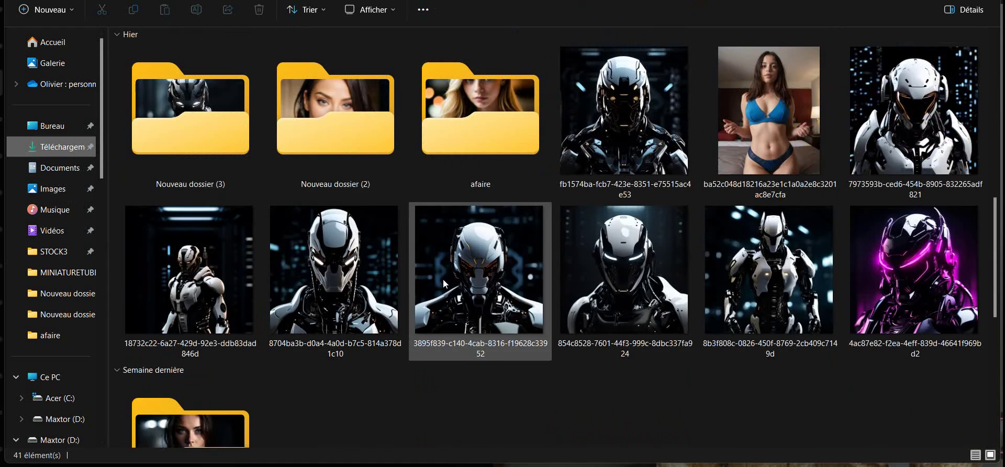
Open enhanced-image (2) from Nouveau dossier (2) and compare it side by side with the face-swapped gold jumpsuit image
{"action": "double_click", "coordinate": [335, 120]}
{"action": "scroll", "coordinate": [340, 178], "scroll_direction": "down", "scroll_amount": 10}
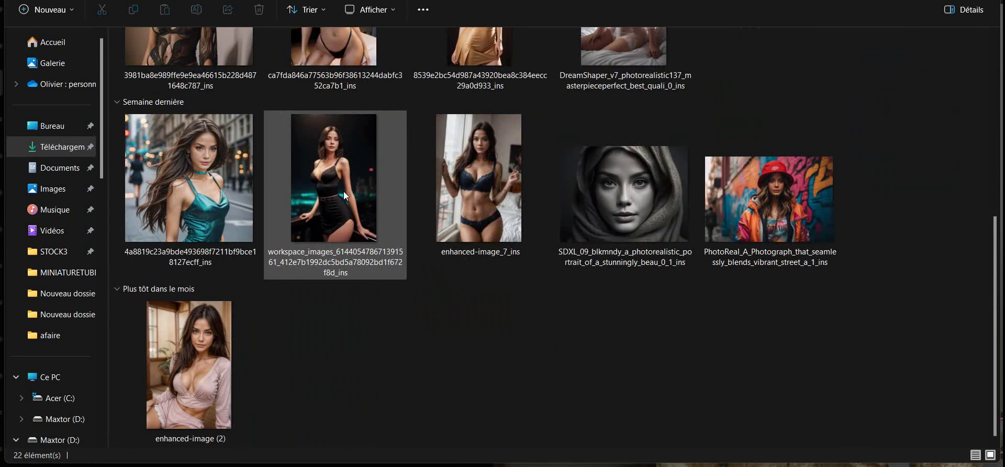
{"action": "double_click", "coordinate": [177, 331]}
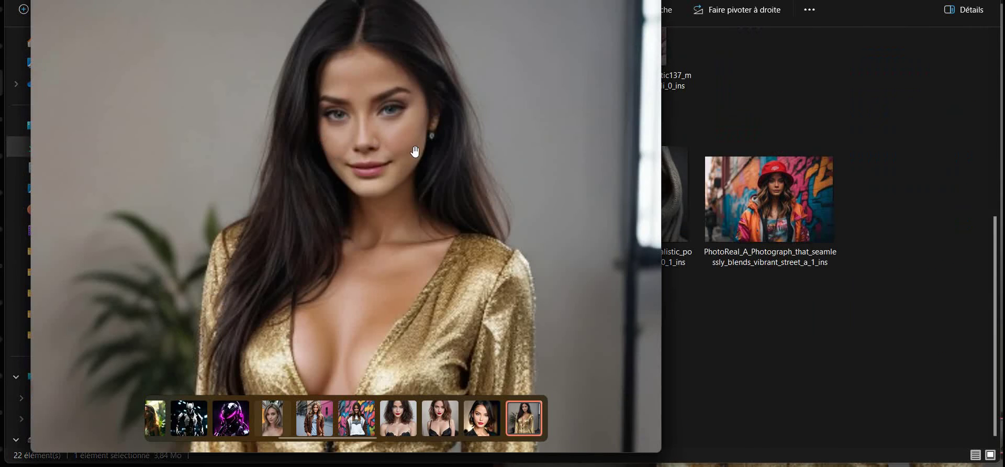
{"action": "left_click_drag", "start_coordinate": [211, 0], "coordinate": [649, 0]}
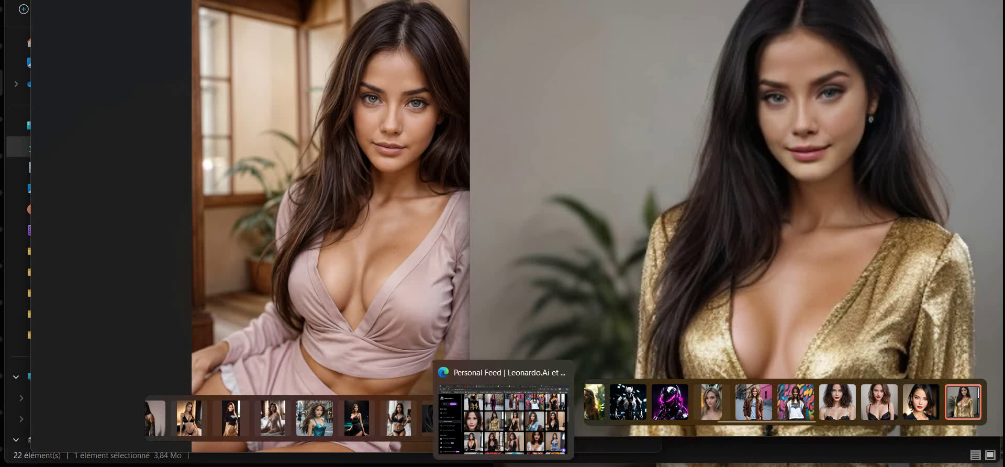
Return to Discord and review the InsightFaceSwap results, enlarging the earlier blue beanie image
{"action": "left_click", "coordinate": [503, 465]}
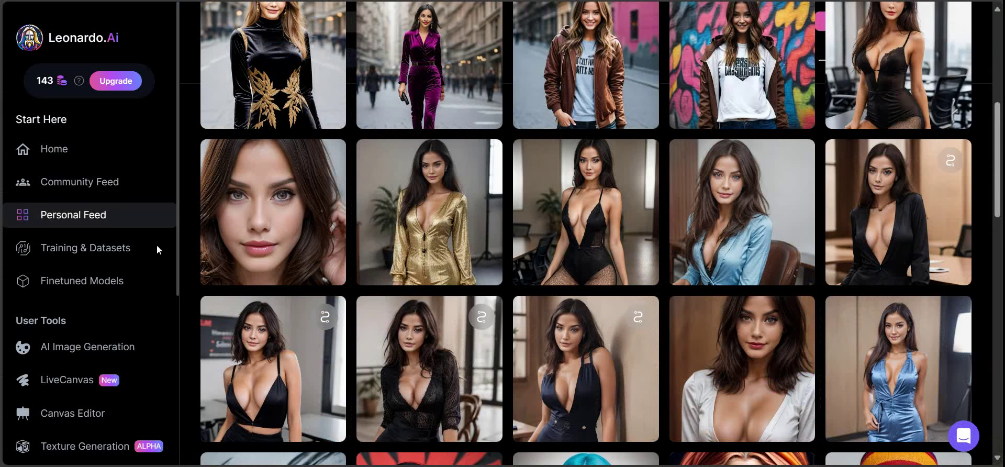
{"action": "left_click", "coordinate": [530, 465]}
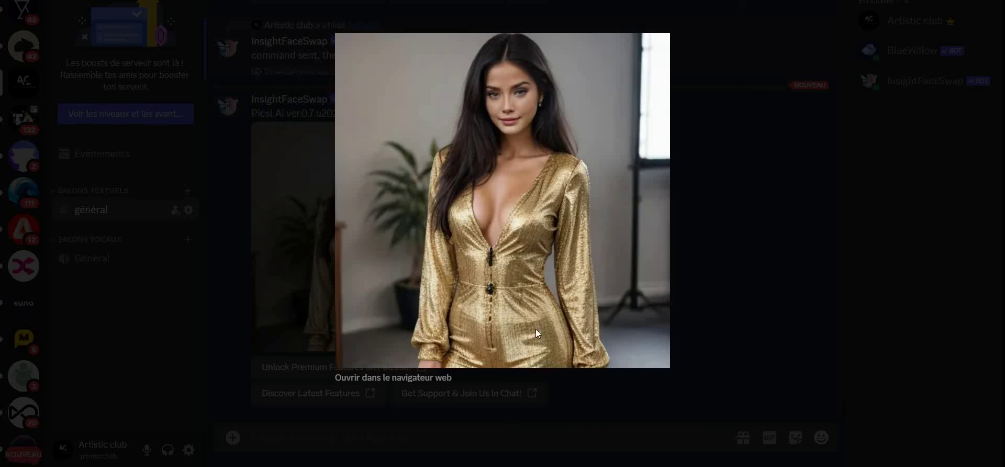
{"action": "left_click", "coordinate": [682, 62]}
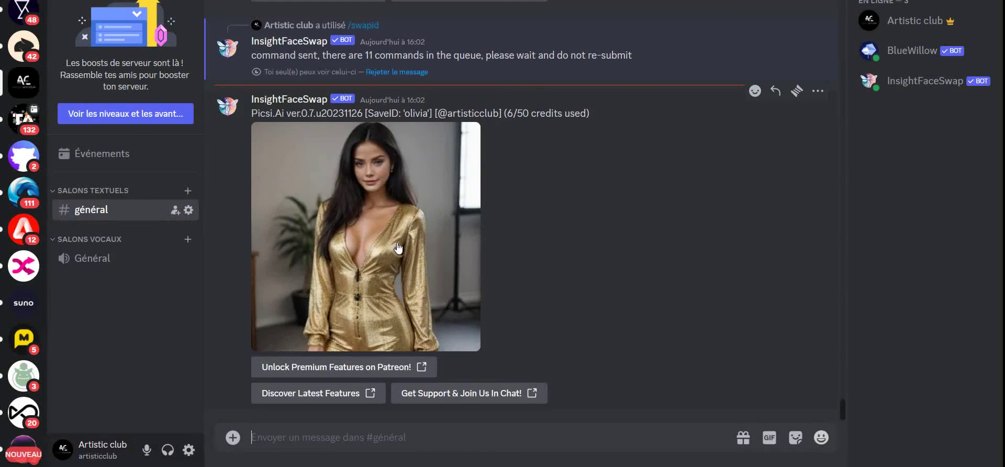
{"action": "scroll", "coordinate": [437, 280], "scroll_direction": "up", "scroll_amount": 4}
{"action": "scroll", "coordinate": [437, 280], "scroll_direction": "up", "scroll_amount": 1}
{"action": "left_click", "coordinate": [365, 103]}
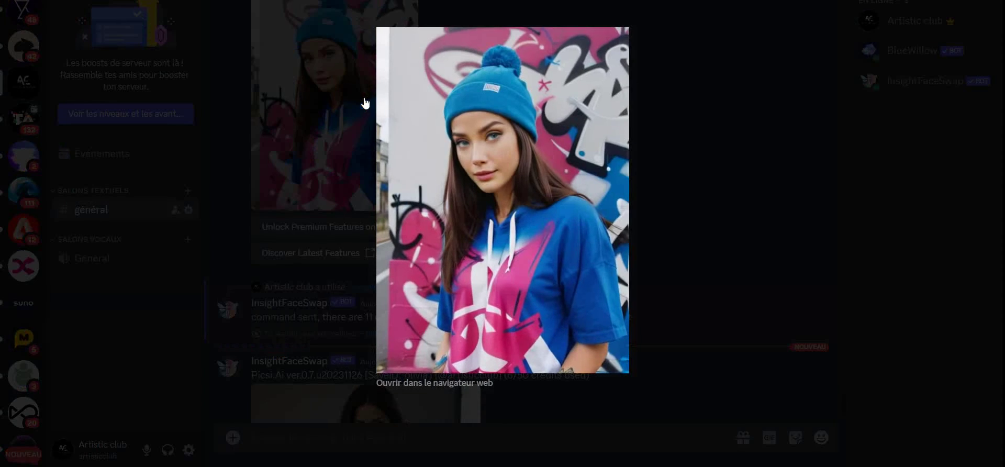
{"action": "left_click", "coordinate": [671, 93]}
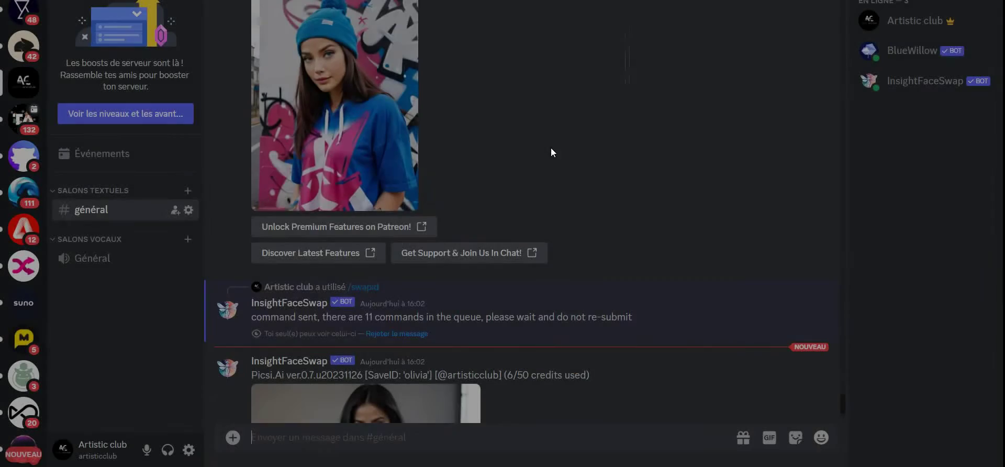
{"action": "scroll", "coordinate": [545, 254], "scroll_direction": "down", "scroll_amount": 5}
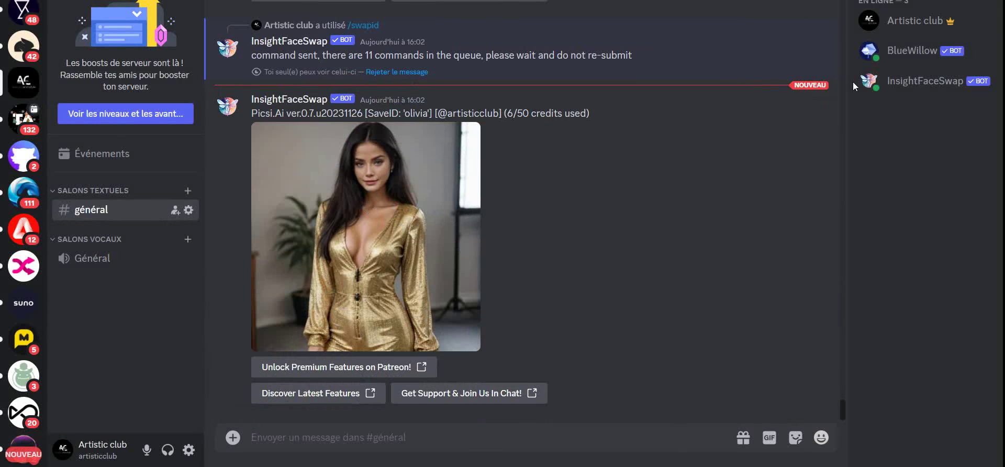
Switch to Leonardo.Ai and look over the newest generations in the Personal Feed
{"action": "key", "text": "alt+Tab"}
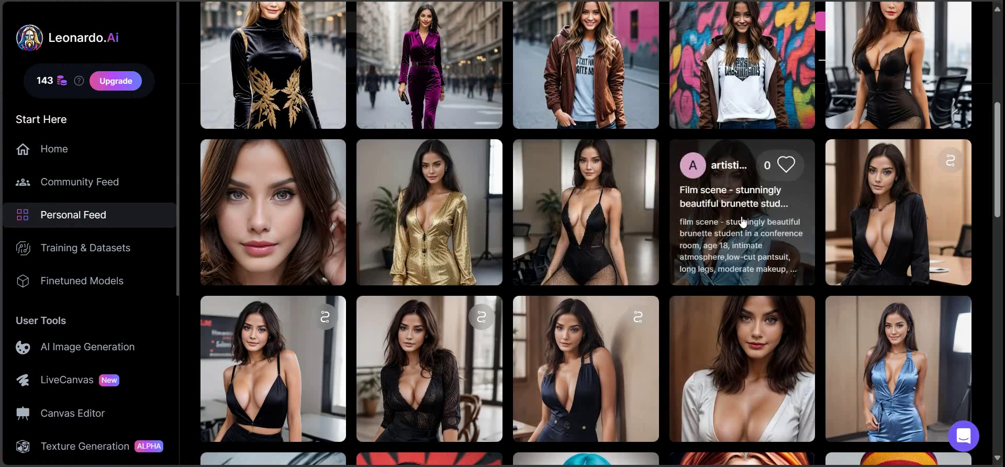
{"action": "scroll", "coordinate": [480, 265], "scroll_direction": "down", "scroll_amount": 3}
{"action": "scroll", "coordinate": [481, 264], "scroll_direction": "up", "scroll_amount": 5}
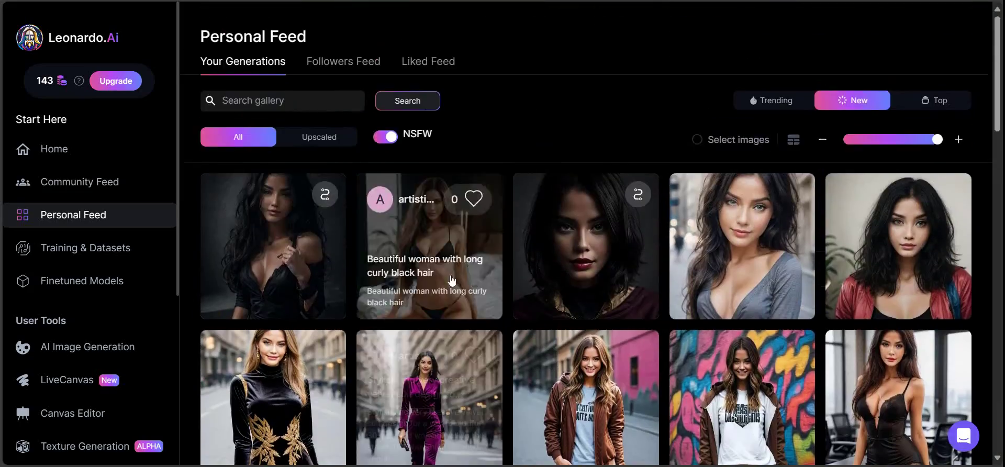